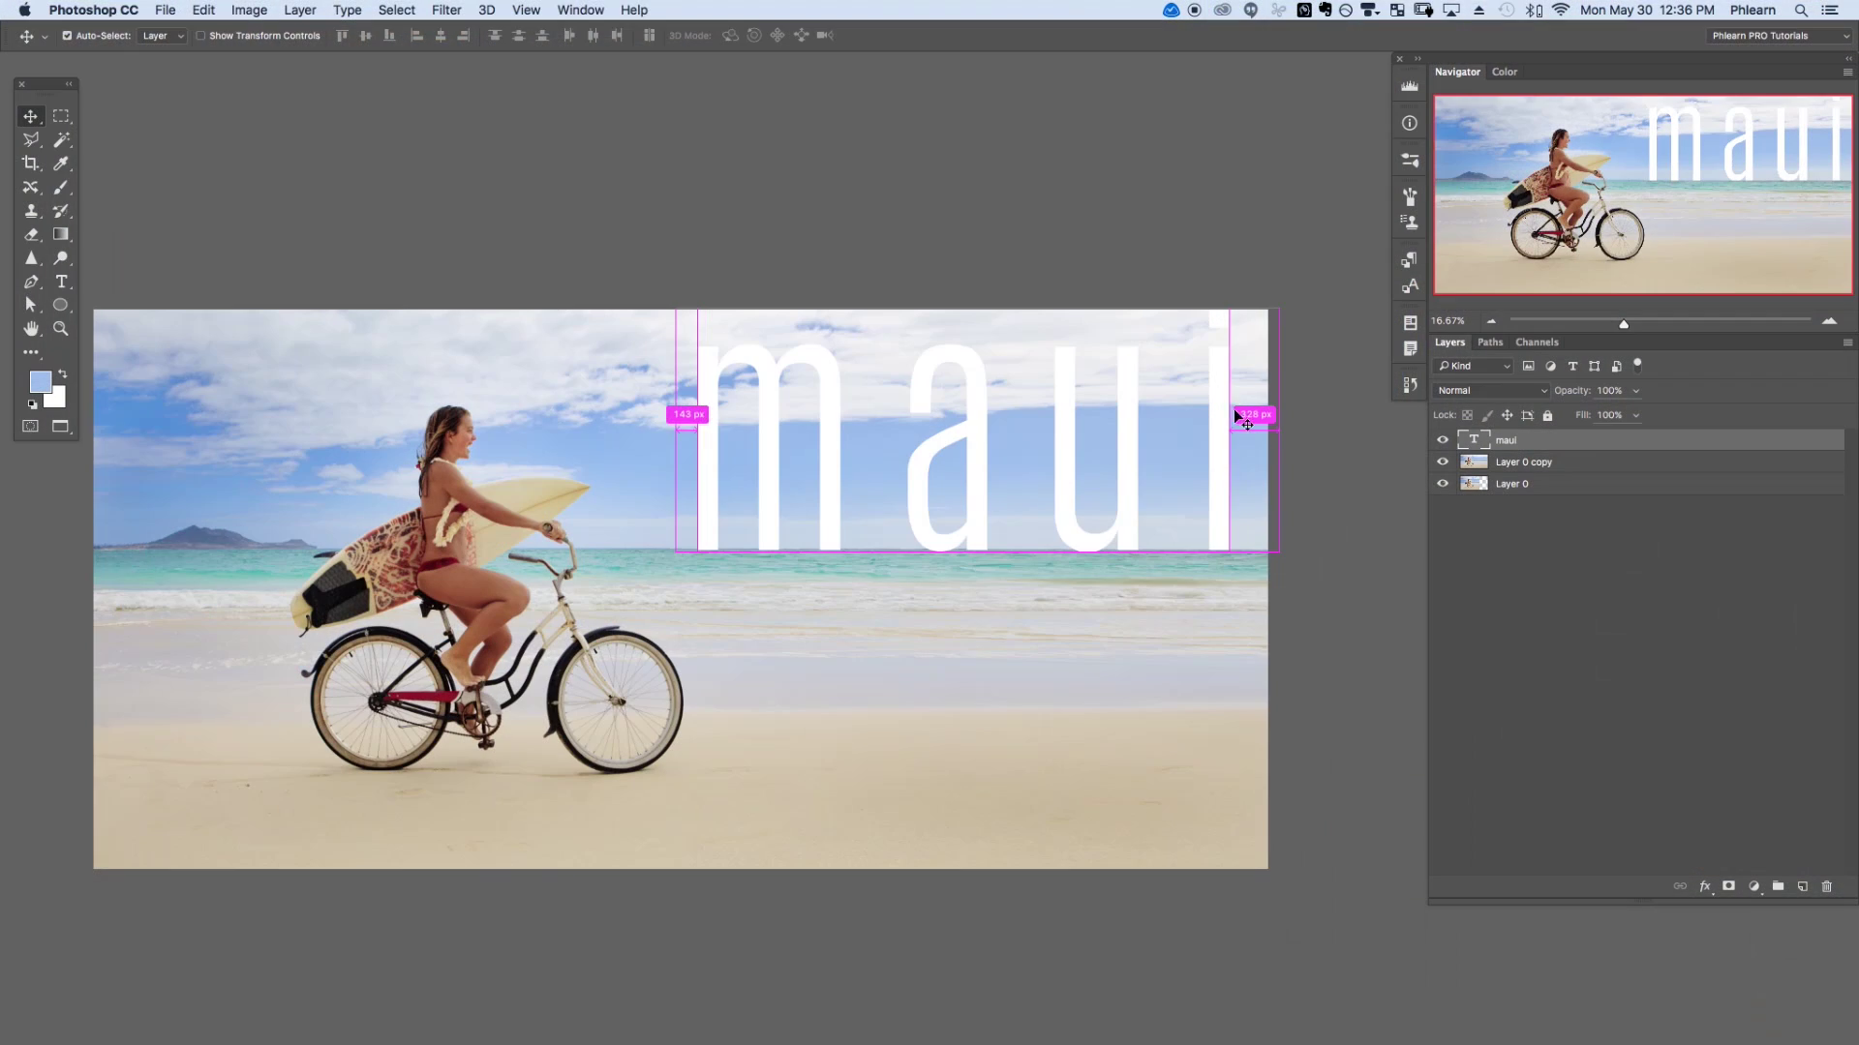
- Scale the maui text down to about 87% and reposition it over the sky beside the cyclist
{"action": "left_click_drag", "start_coordinate": [1267, 305], "coordinate": [1221, 348]}
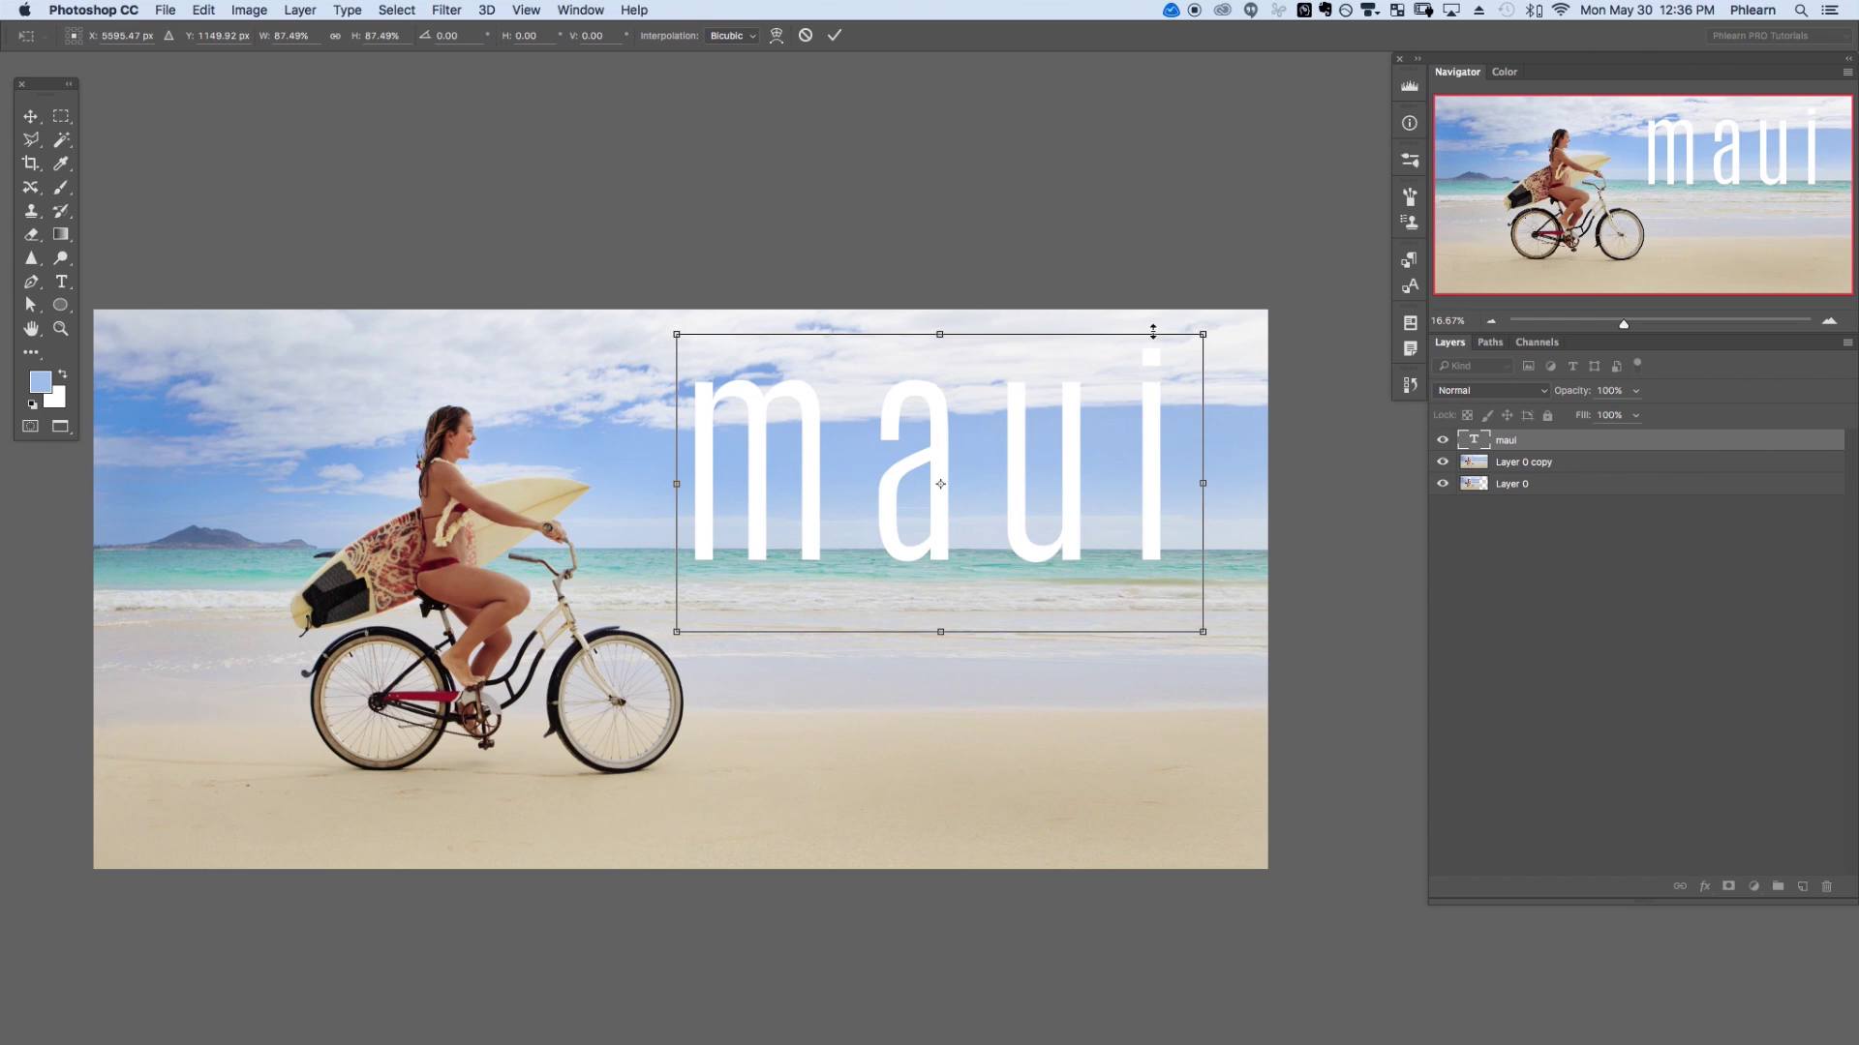
{"action": "key", "text": "Return"}
{"action": "left_click_drag", "start_coordinate": [1101, 581], "coordinate": [1127, 589]}
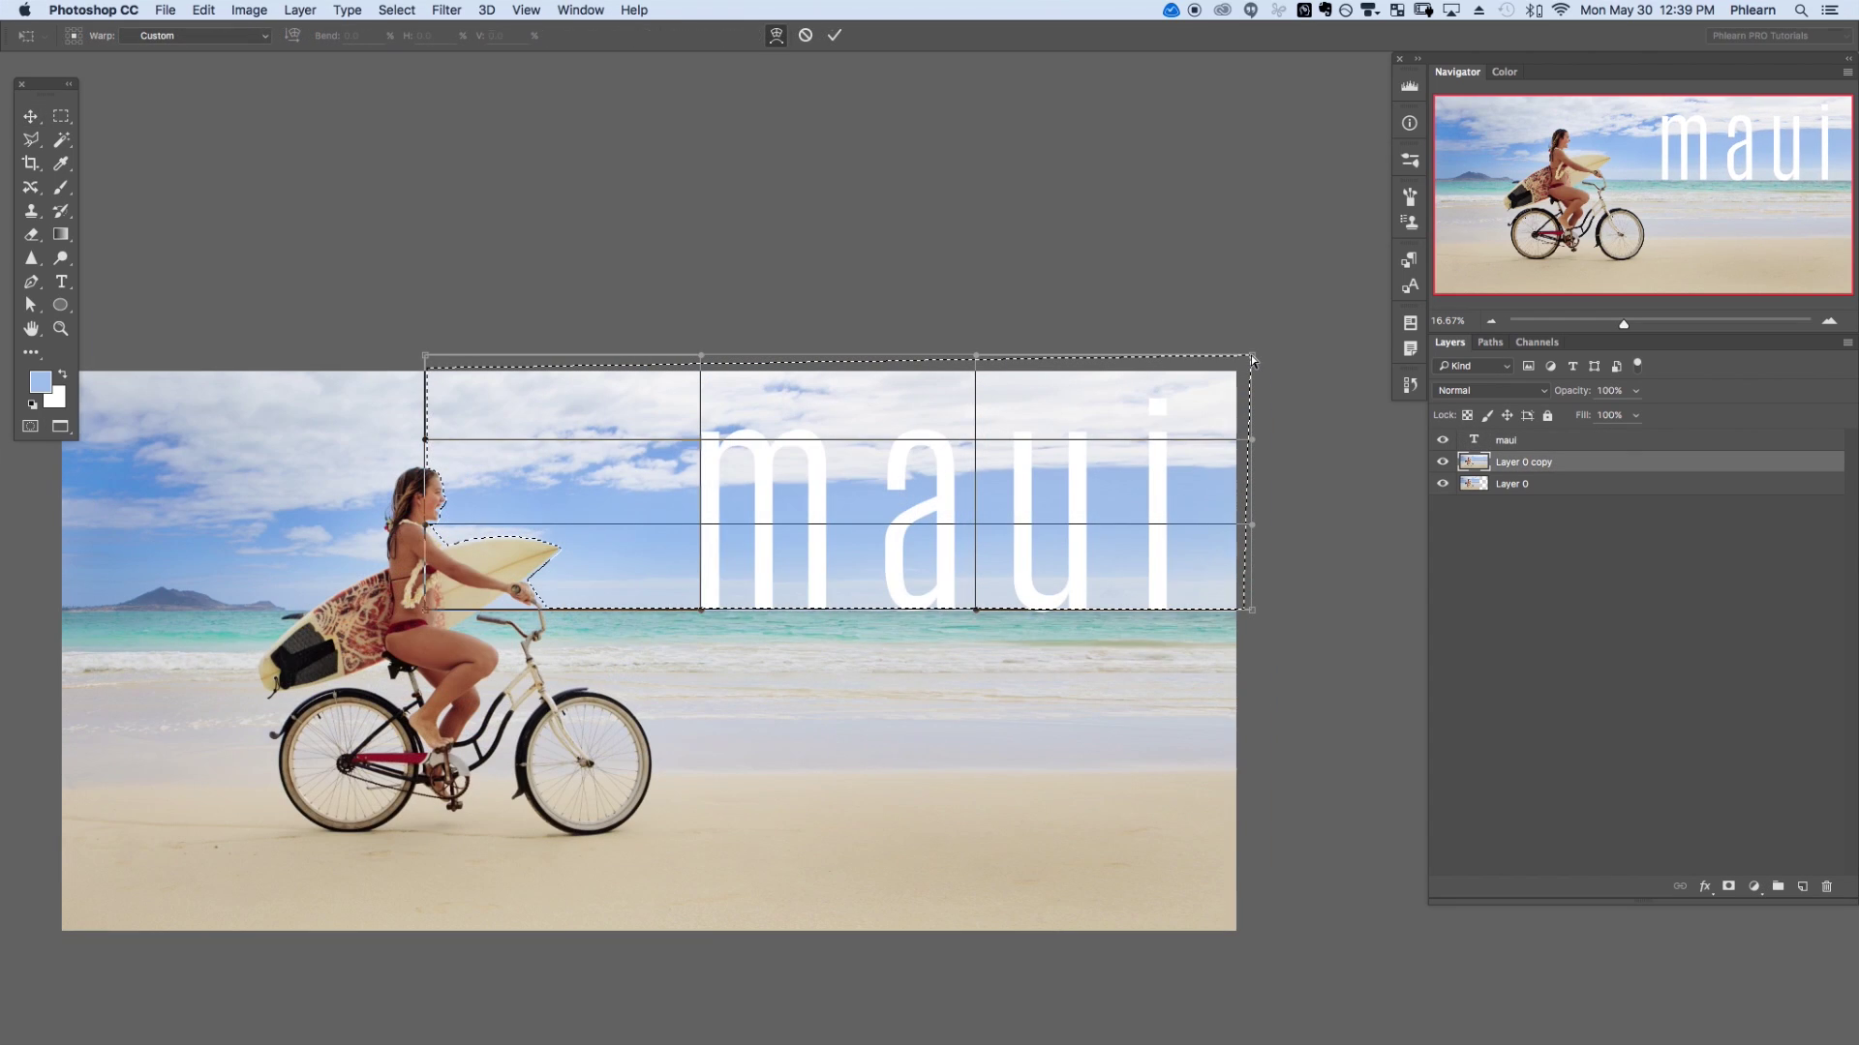
- Warp the selected sky on Layer 0 copy upward past the canvas's upper edge
{"action": "left_click_drag", "start_coordinate": [1250, 354], "coordinate": [1302, 201]}
{"action": "left_click_drag", "start_coordinate": [978, 366], "coordinate": [984, 332]}
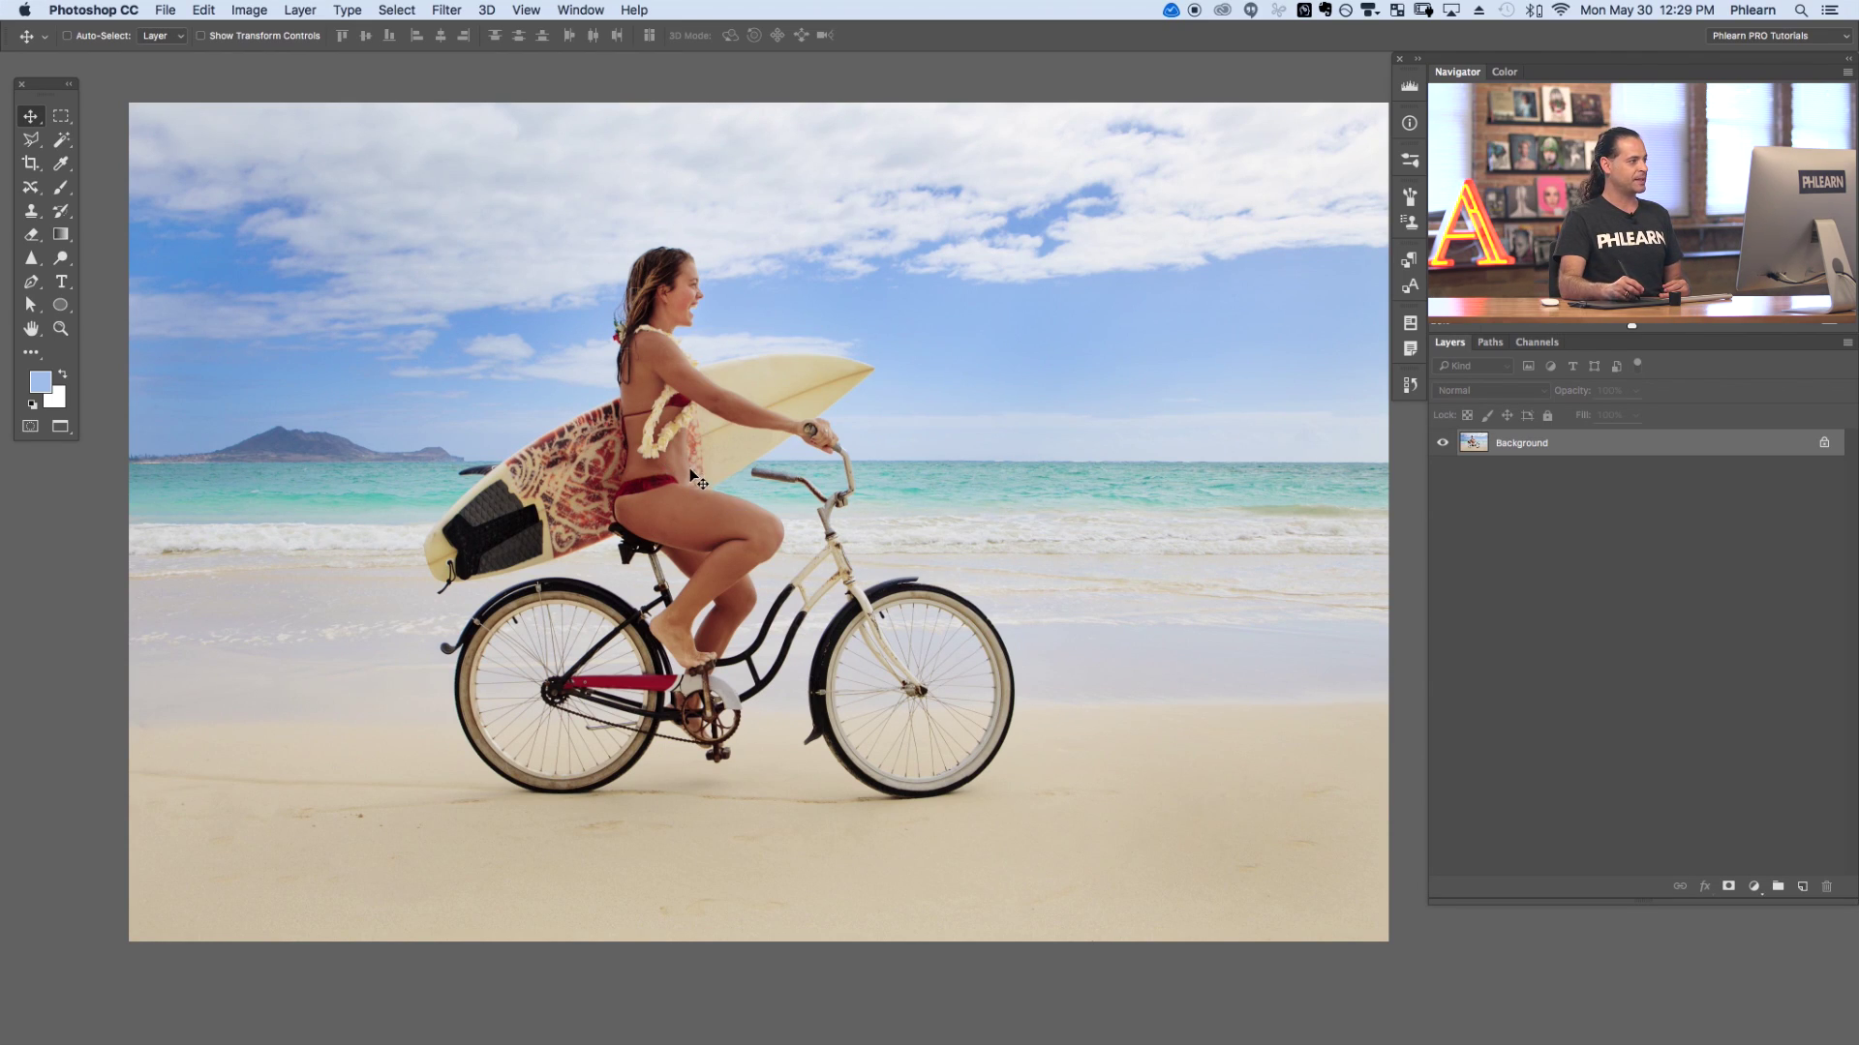
- Add the text "maui" over the photo in white Antonio Light at 440 pt
{"action": "key", "text": "t"}
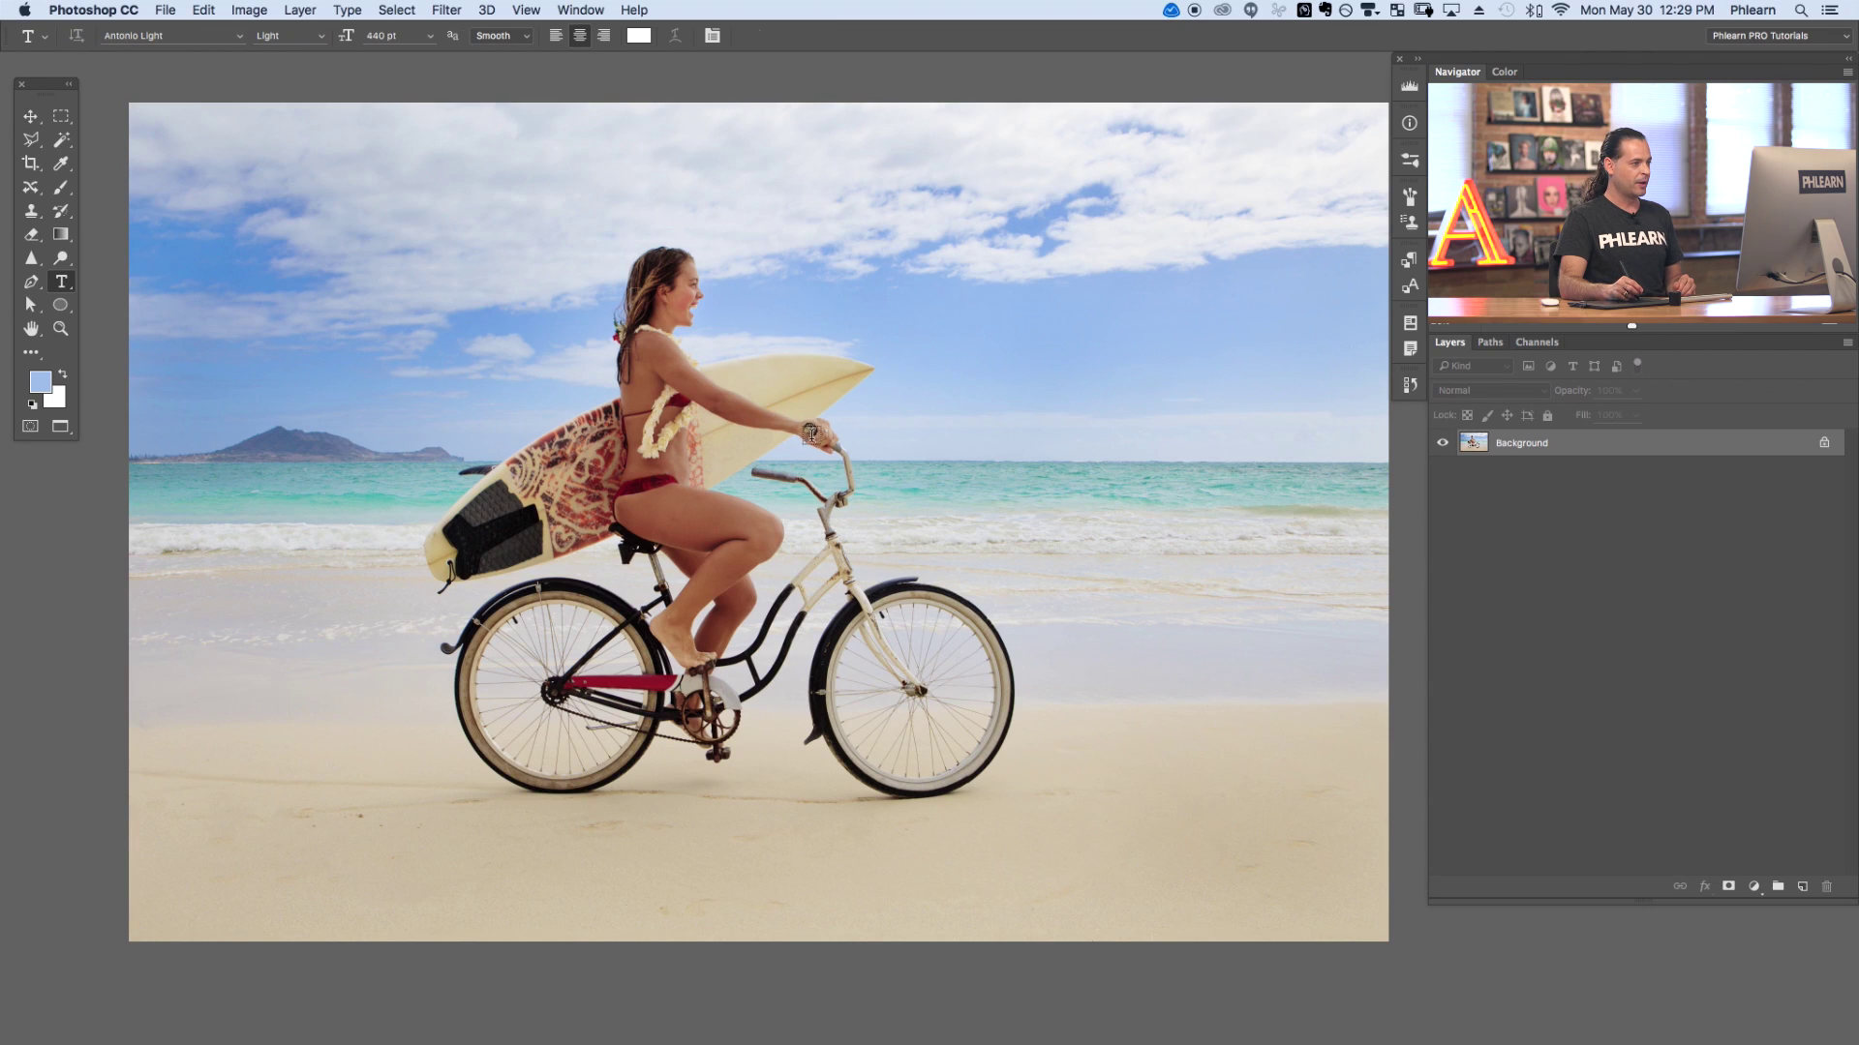
{"action": "left_click", "coordinate": [703, 455]}
{"action": "type", "text": "maui"}
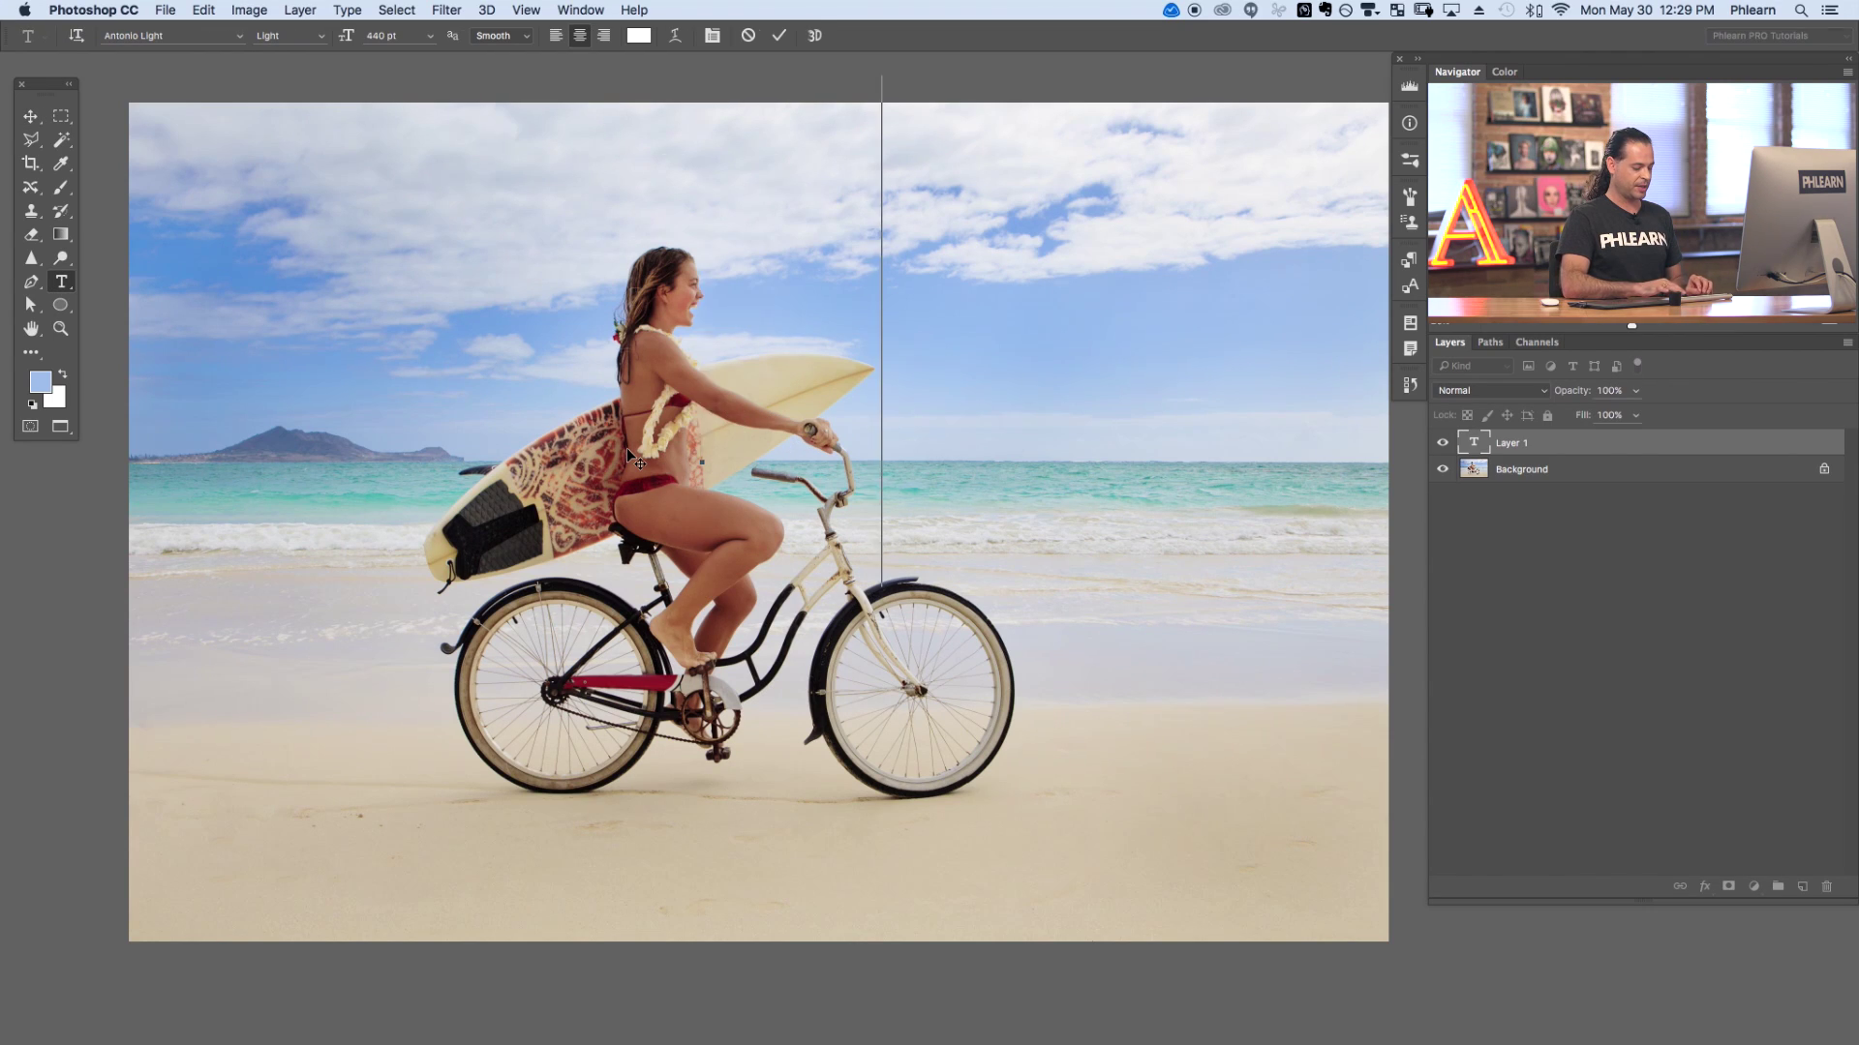
{"action": "key", "text": "super+Return"}
- Move the maui text beside the cyclist so it stands on the horizon and runs past the photo's right edge
{"action": "key", "text": "v"}
{"action": "left_click_drag", "start_coordinate": [838, 378], "coordinate": [1061, 451]}
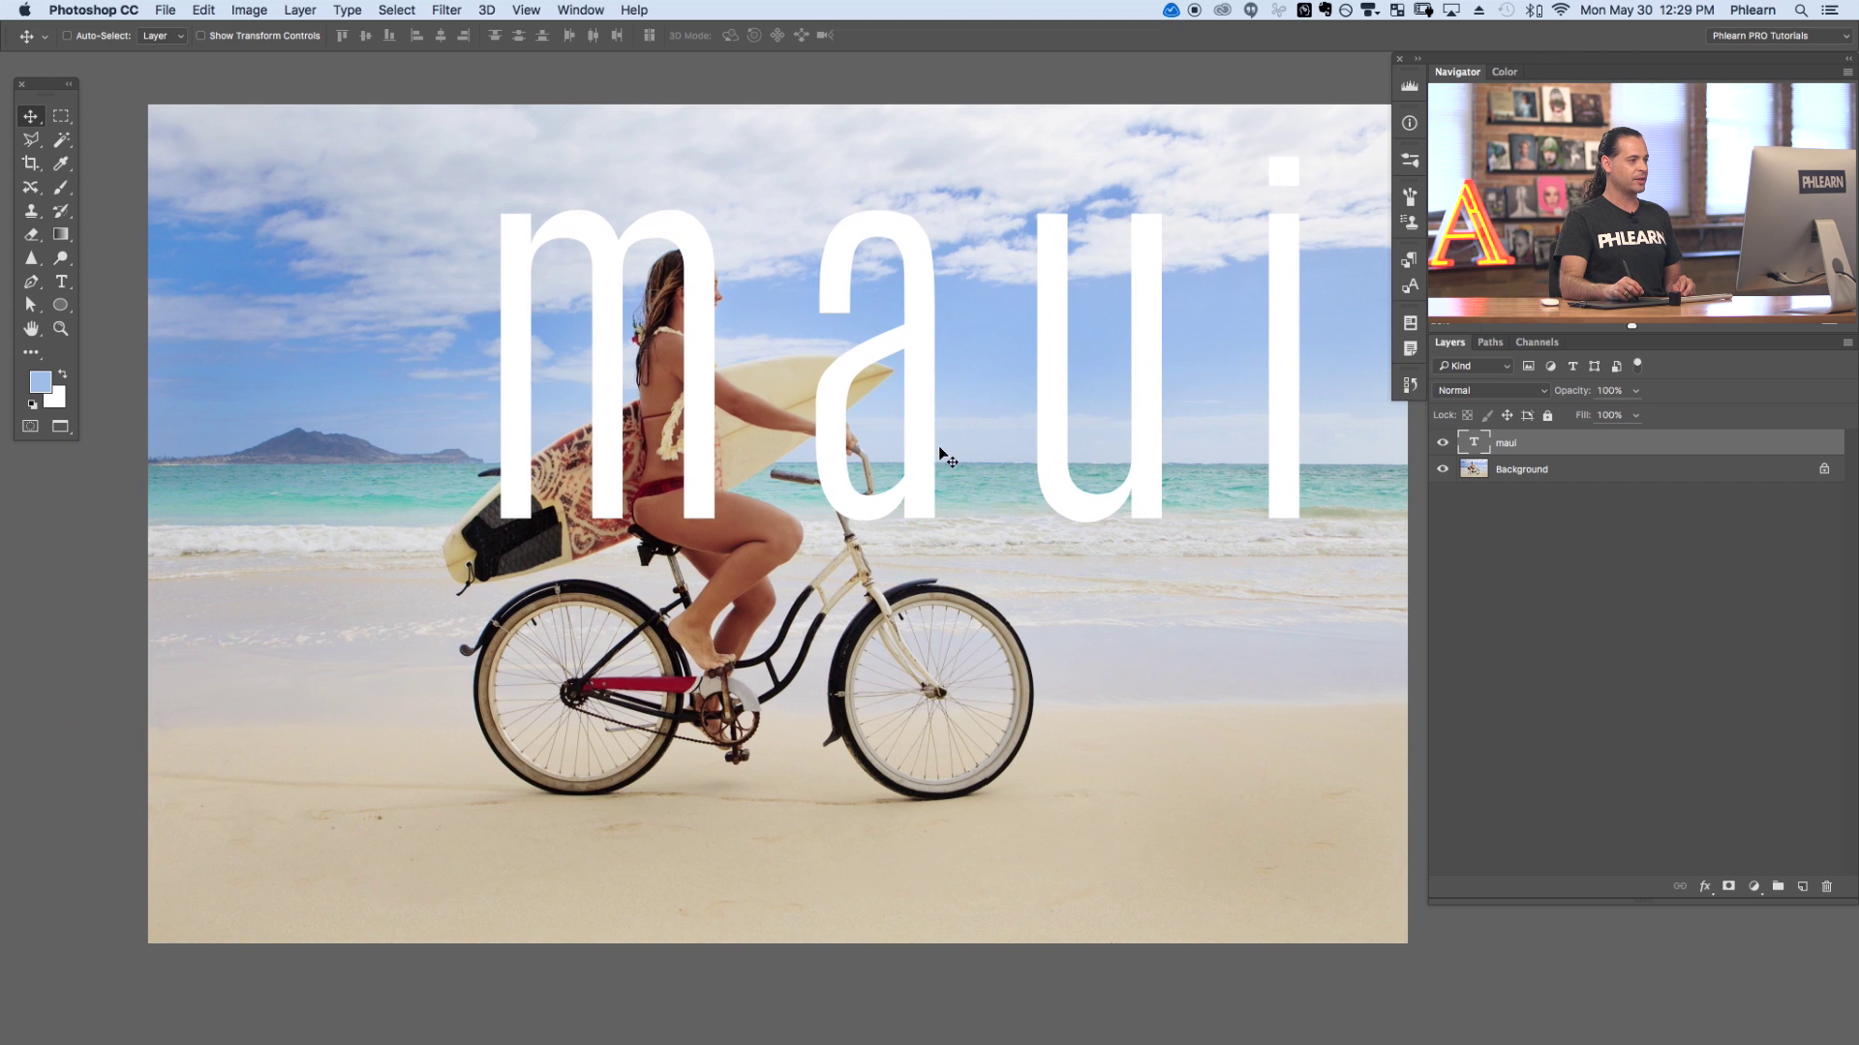
{"action": "left_click_drag", "start_coordinate": [931, 442], "coordinate": [791, 550]}
{"action": "left_click_drag", "start_coordinate": [408, 524], "coordinate": [975, 455]}
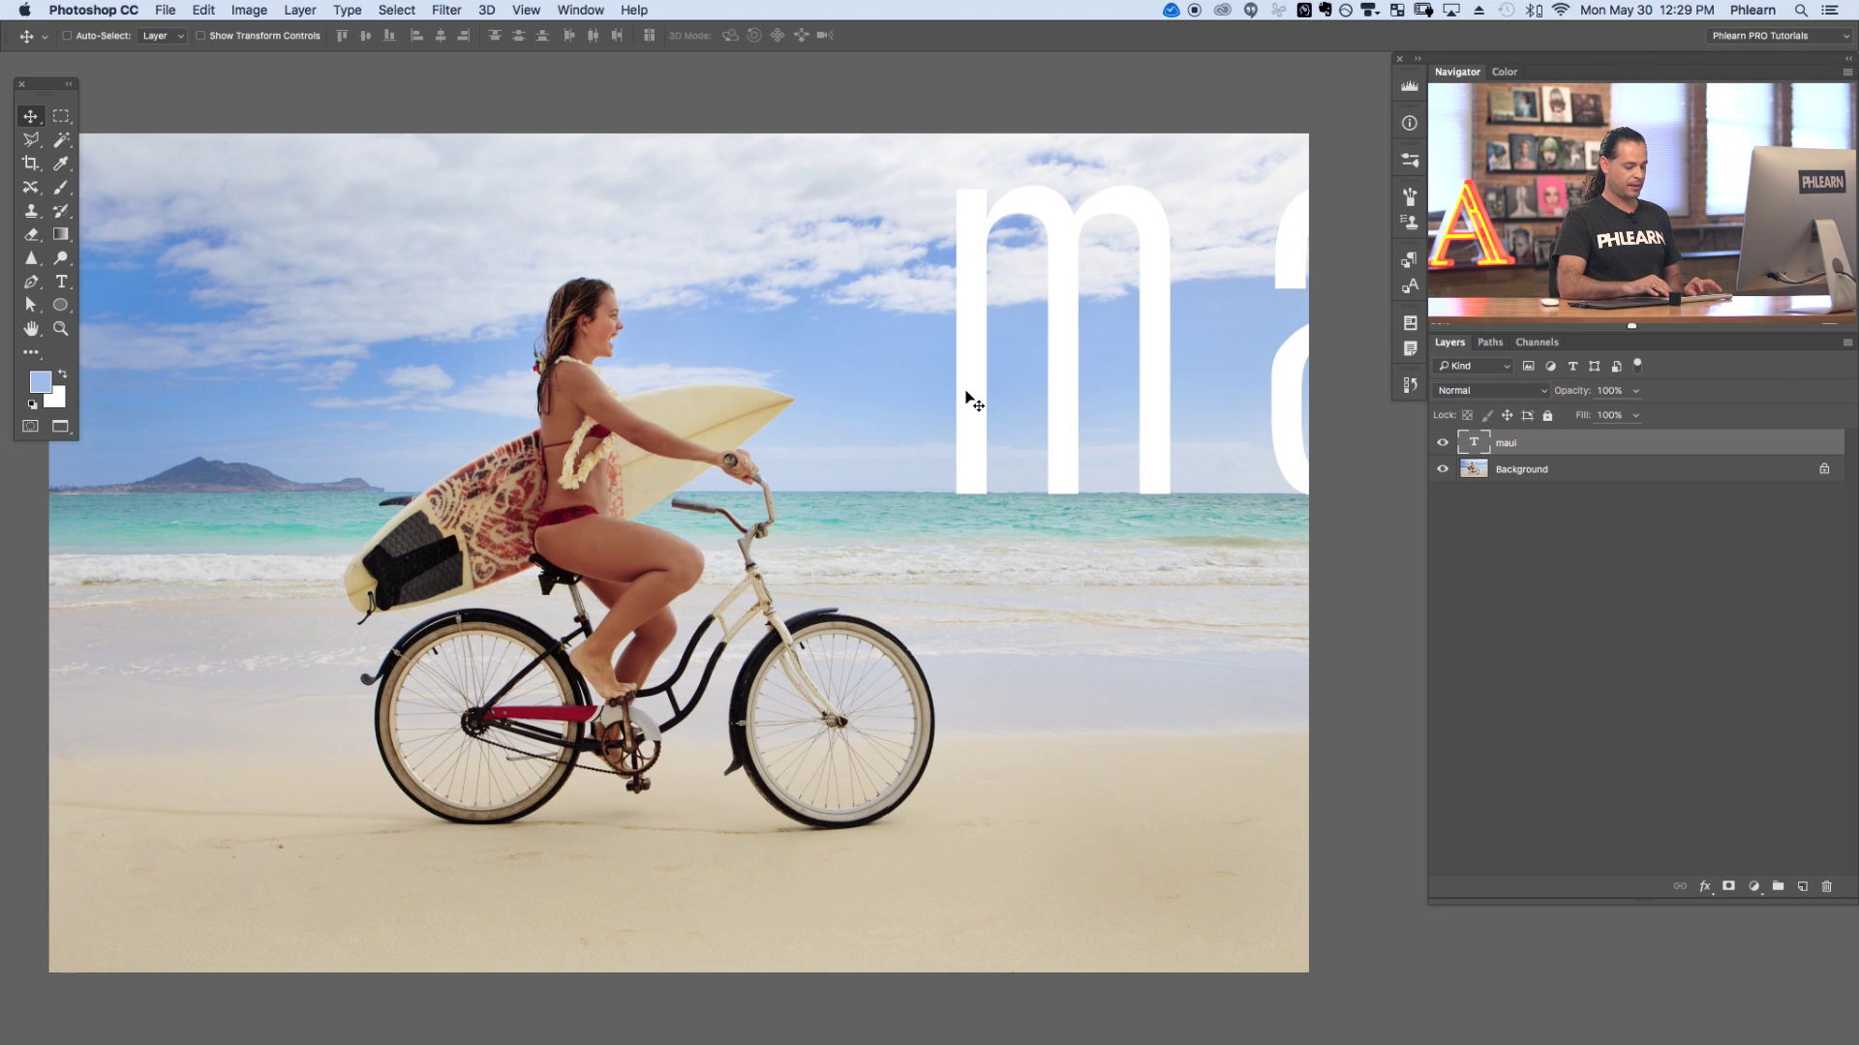
- Extend the canvas to the right with the Crop tool so the whole word maui fits
{"action": "key", "text": "super+minus"}
{"action": "scroll", "coordinate": [966, 392], "scroll_direction": "right", "scroll_amount": 5}
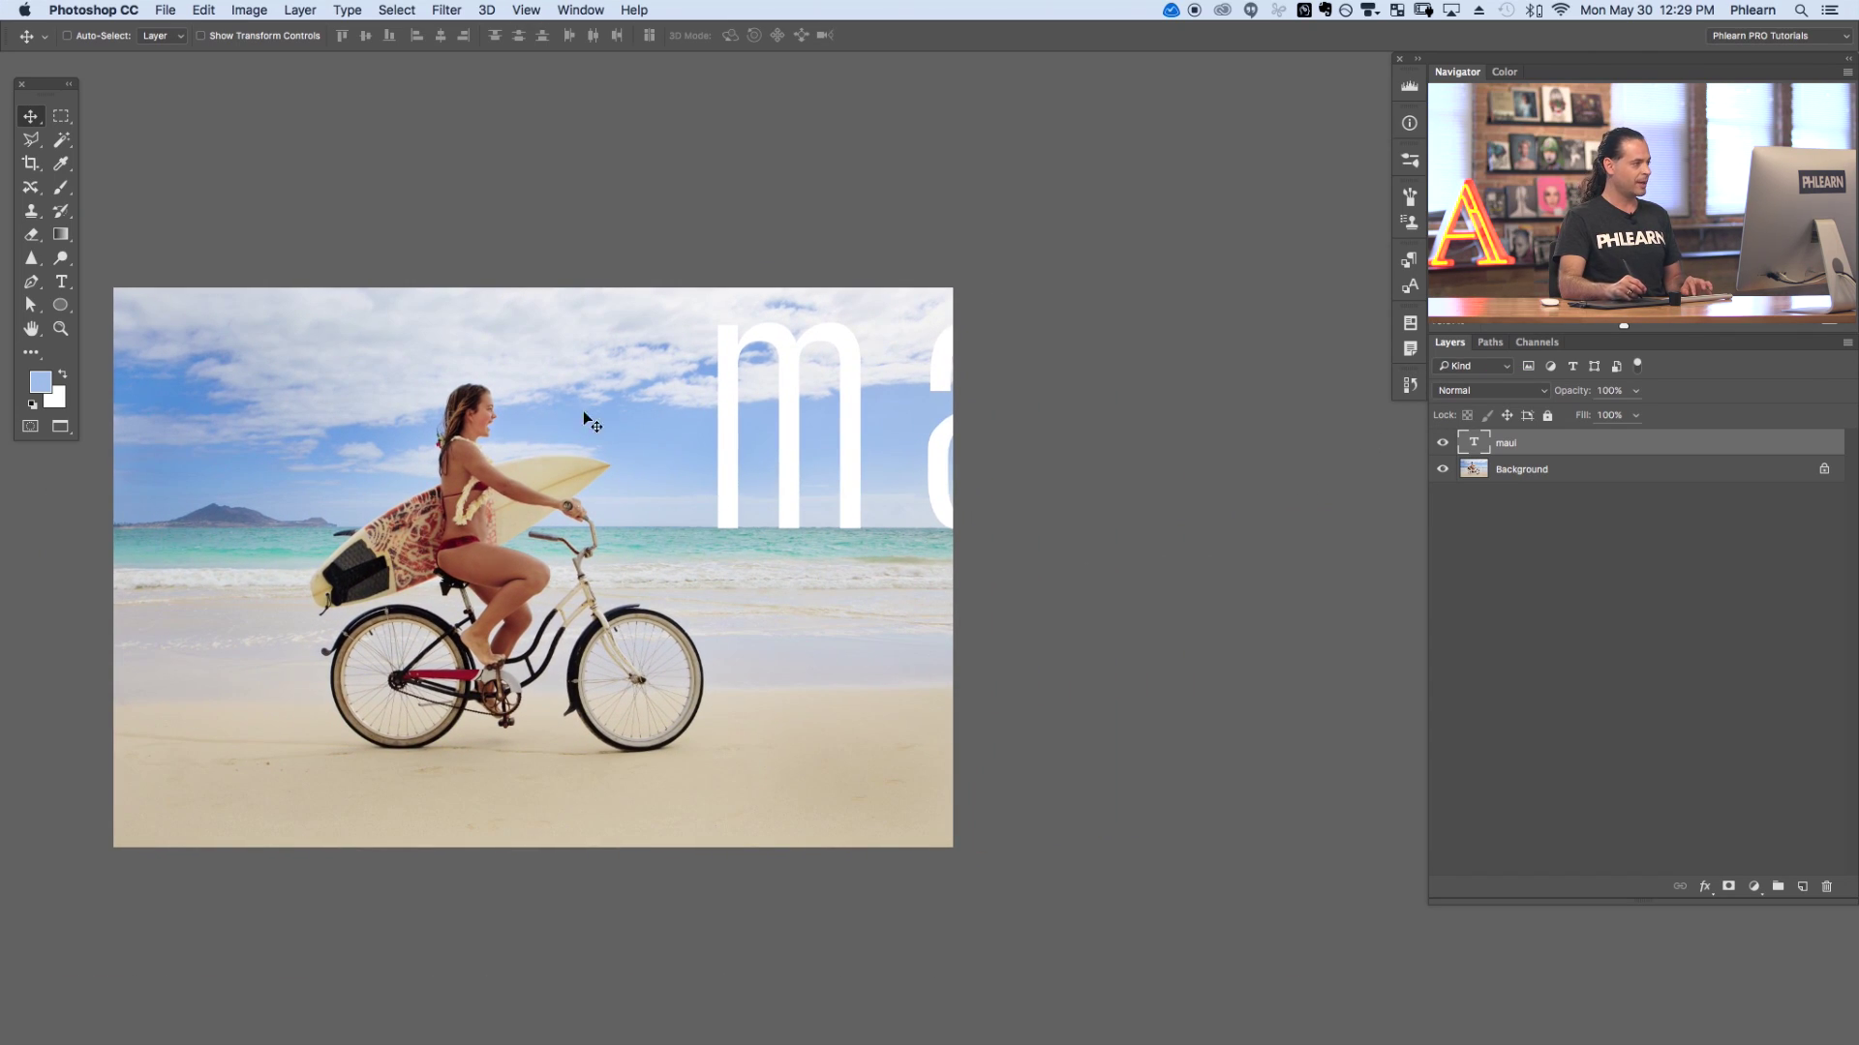
{"action": "left_click", "coordinate": [31, 165]}
{"action": "left_click_drag", "start_coordinate": [956, 572], "coordinate": [1119, 582]}
{"action": "key", "text": "Return"}
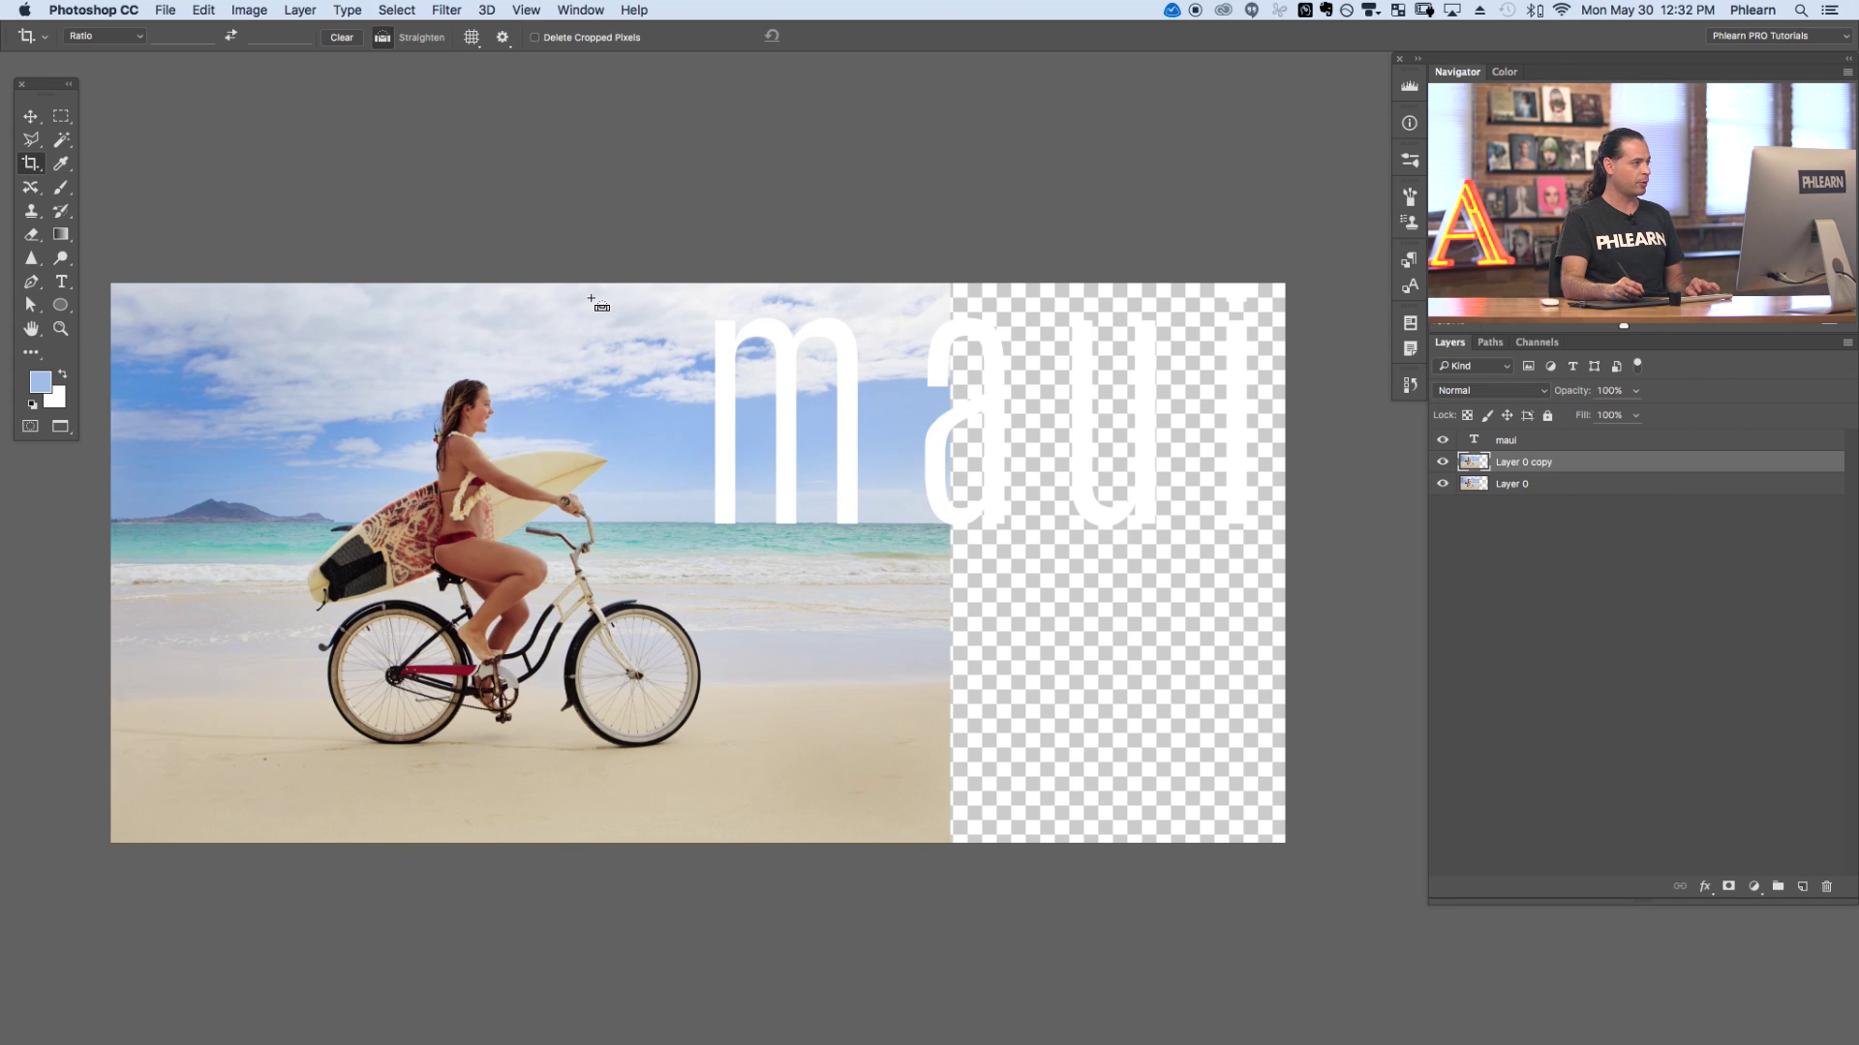
- Try to stretch Layer 0 copy with Free Transform to about 141% width across the empty canvas
{"action": "key", "text": "super+t"}
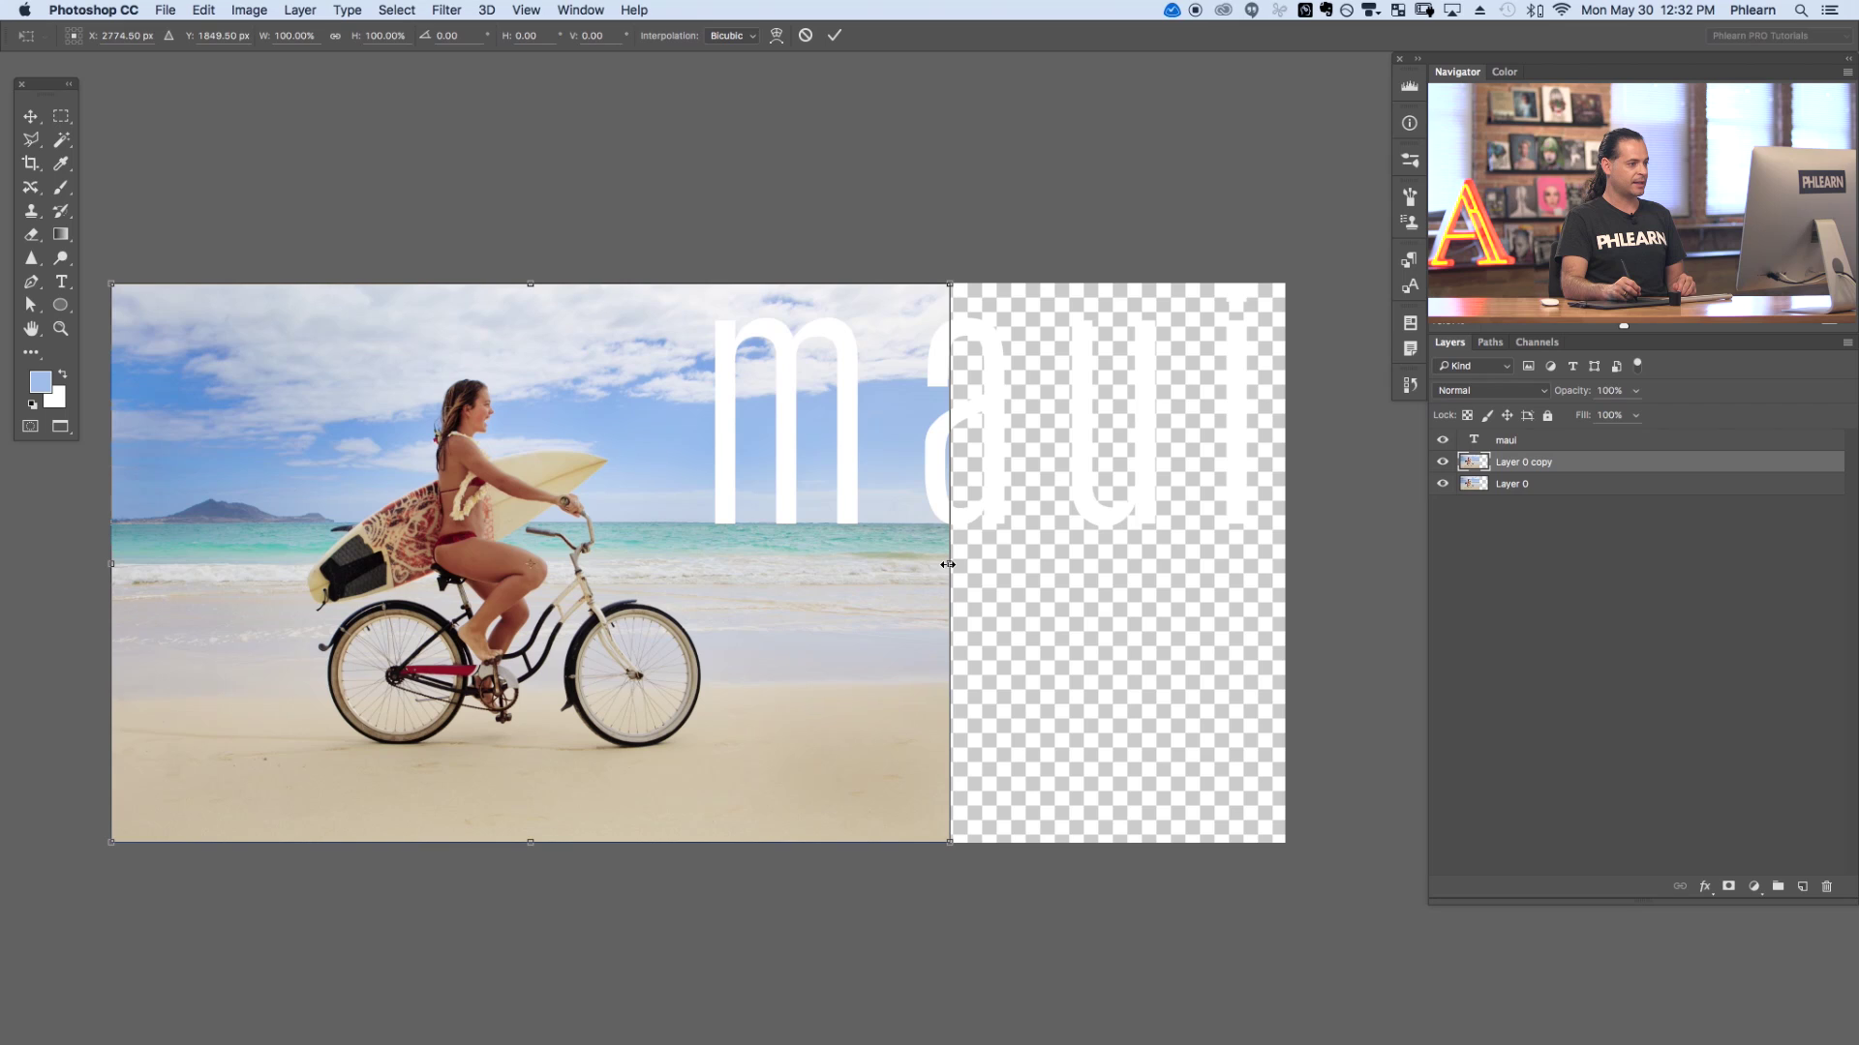
{"action": "left_click_drag", "start_coordinate": [947, 565], "coordinate": [1290, 590]}
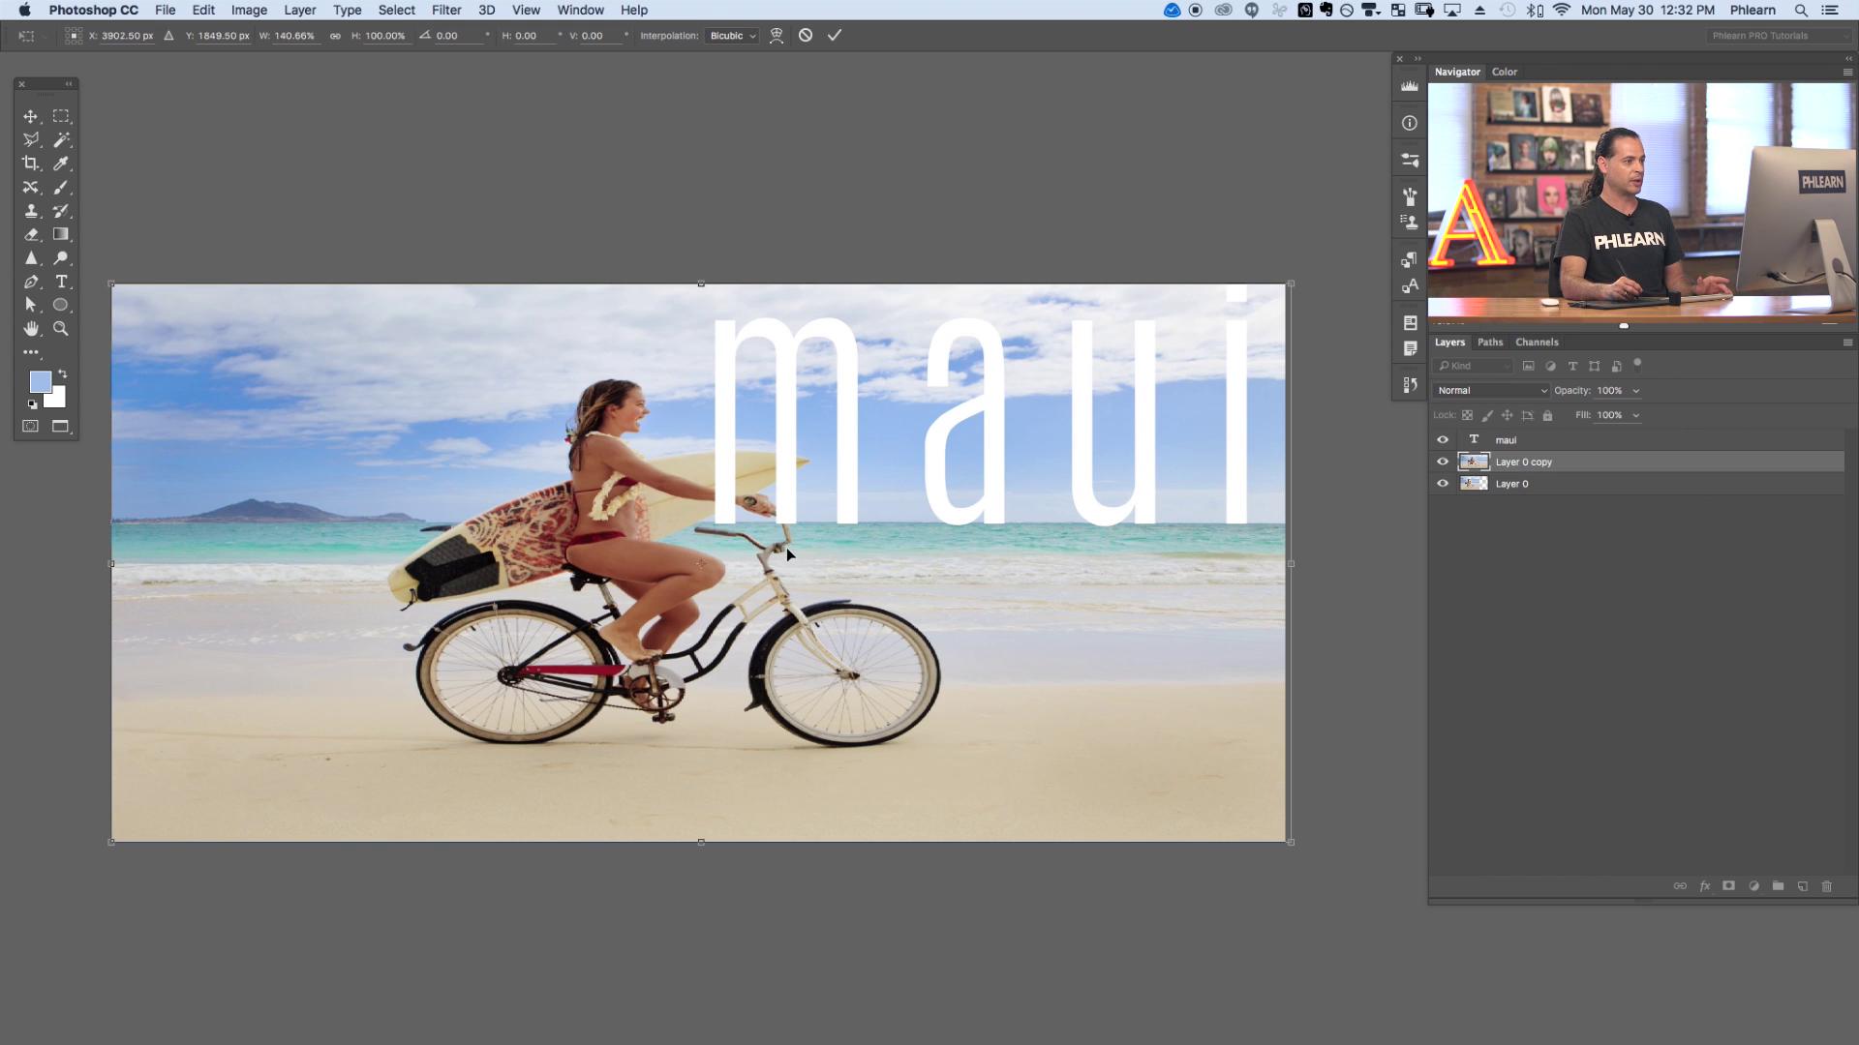
{"action": "key", "text": "Escape"}
{"action": "key", "text": "c"}
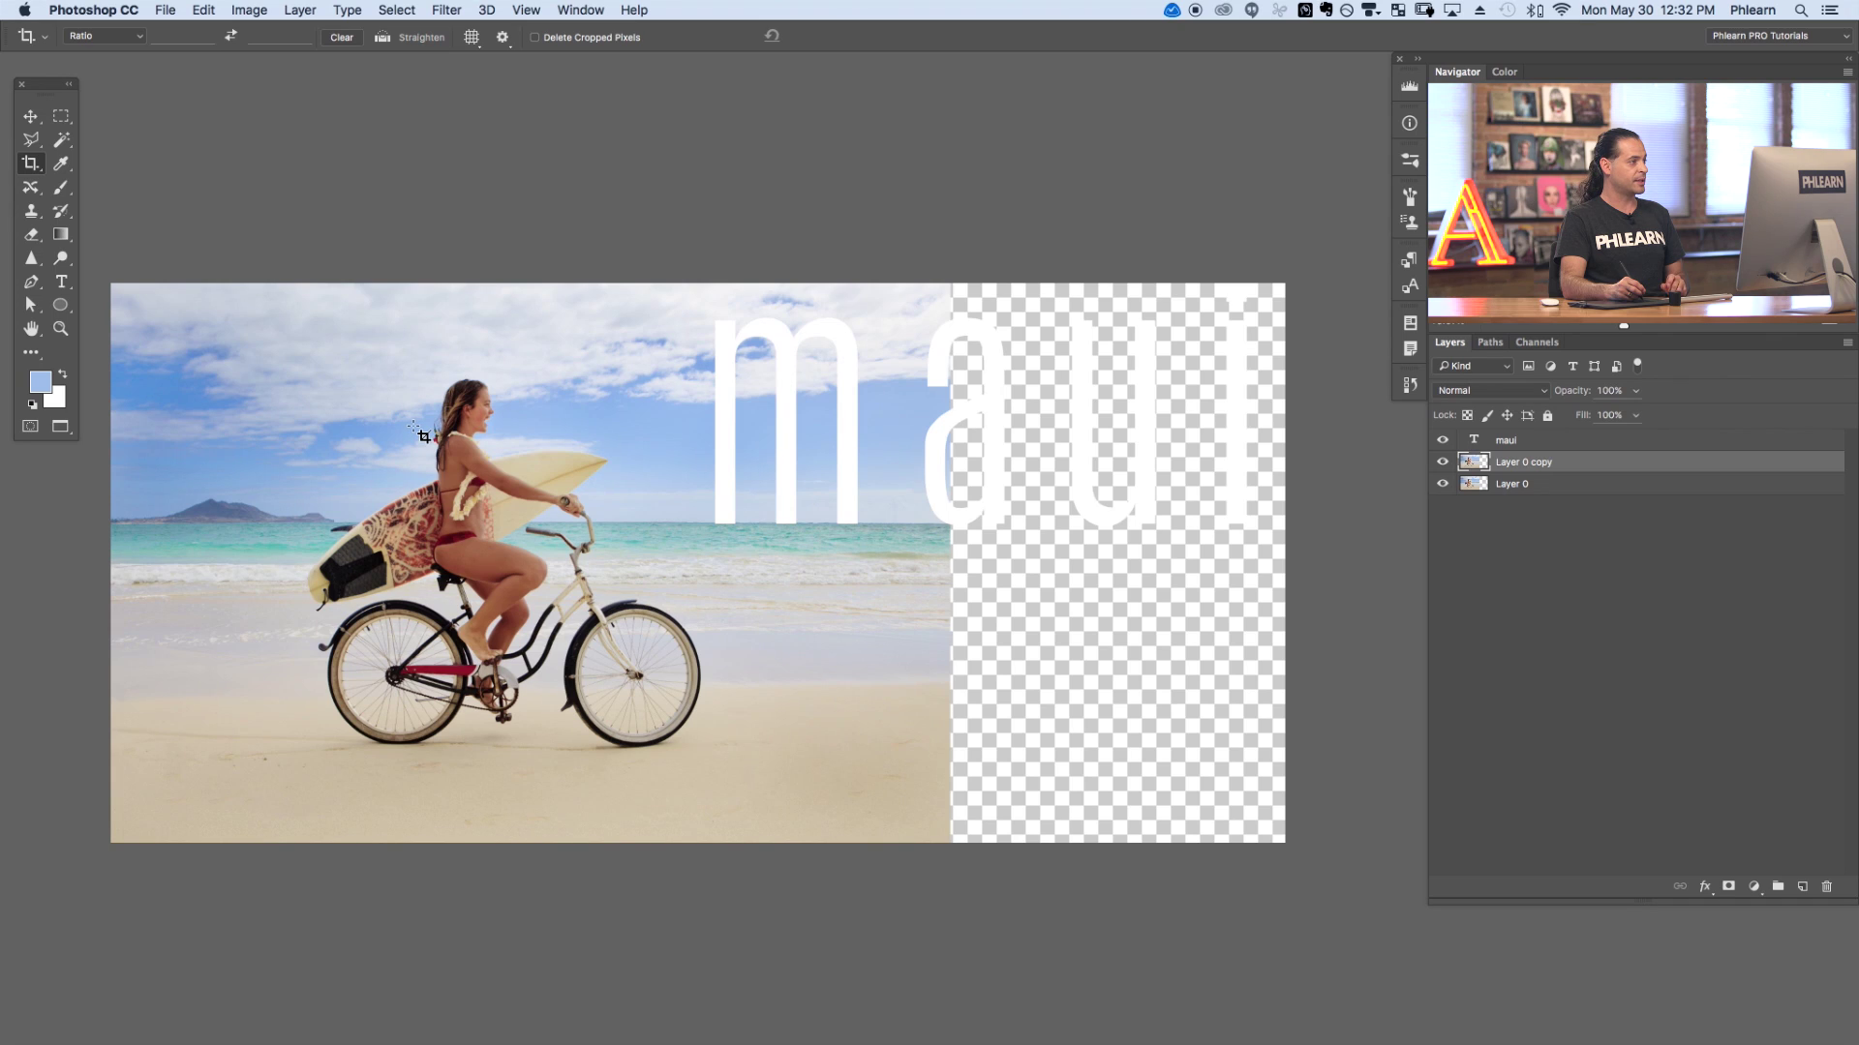
- Try to widen the whole Layer 0 copy with Content-Aware Scale to about 140% across the empty canvas
{"action": "left_click", "coordinate": [203, 10]}
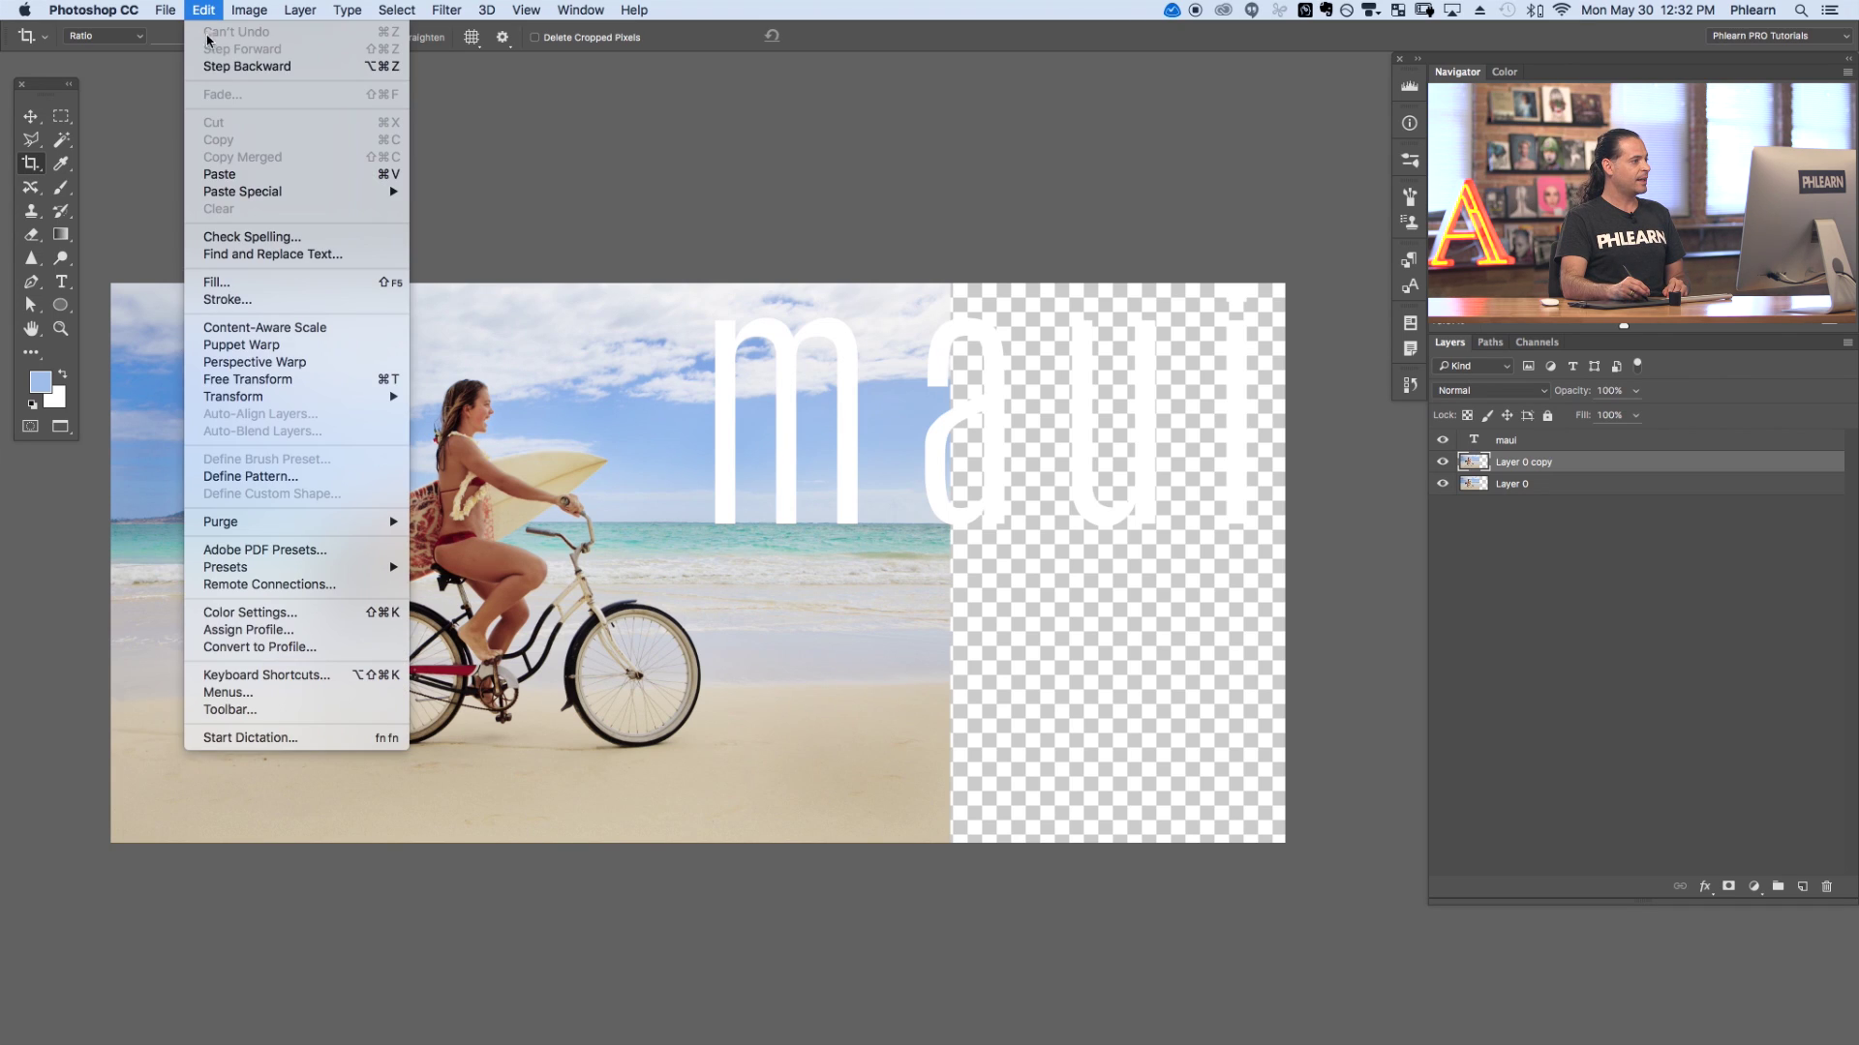
{"action": "left_click", "coordinate": [275, 333]}
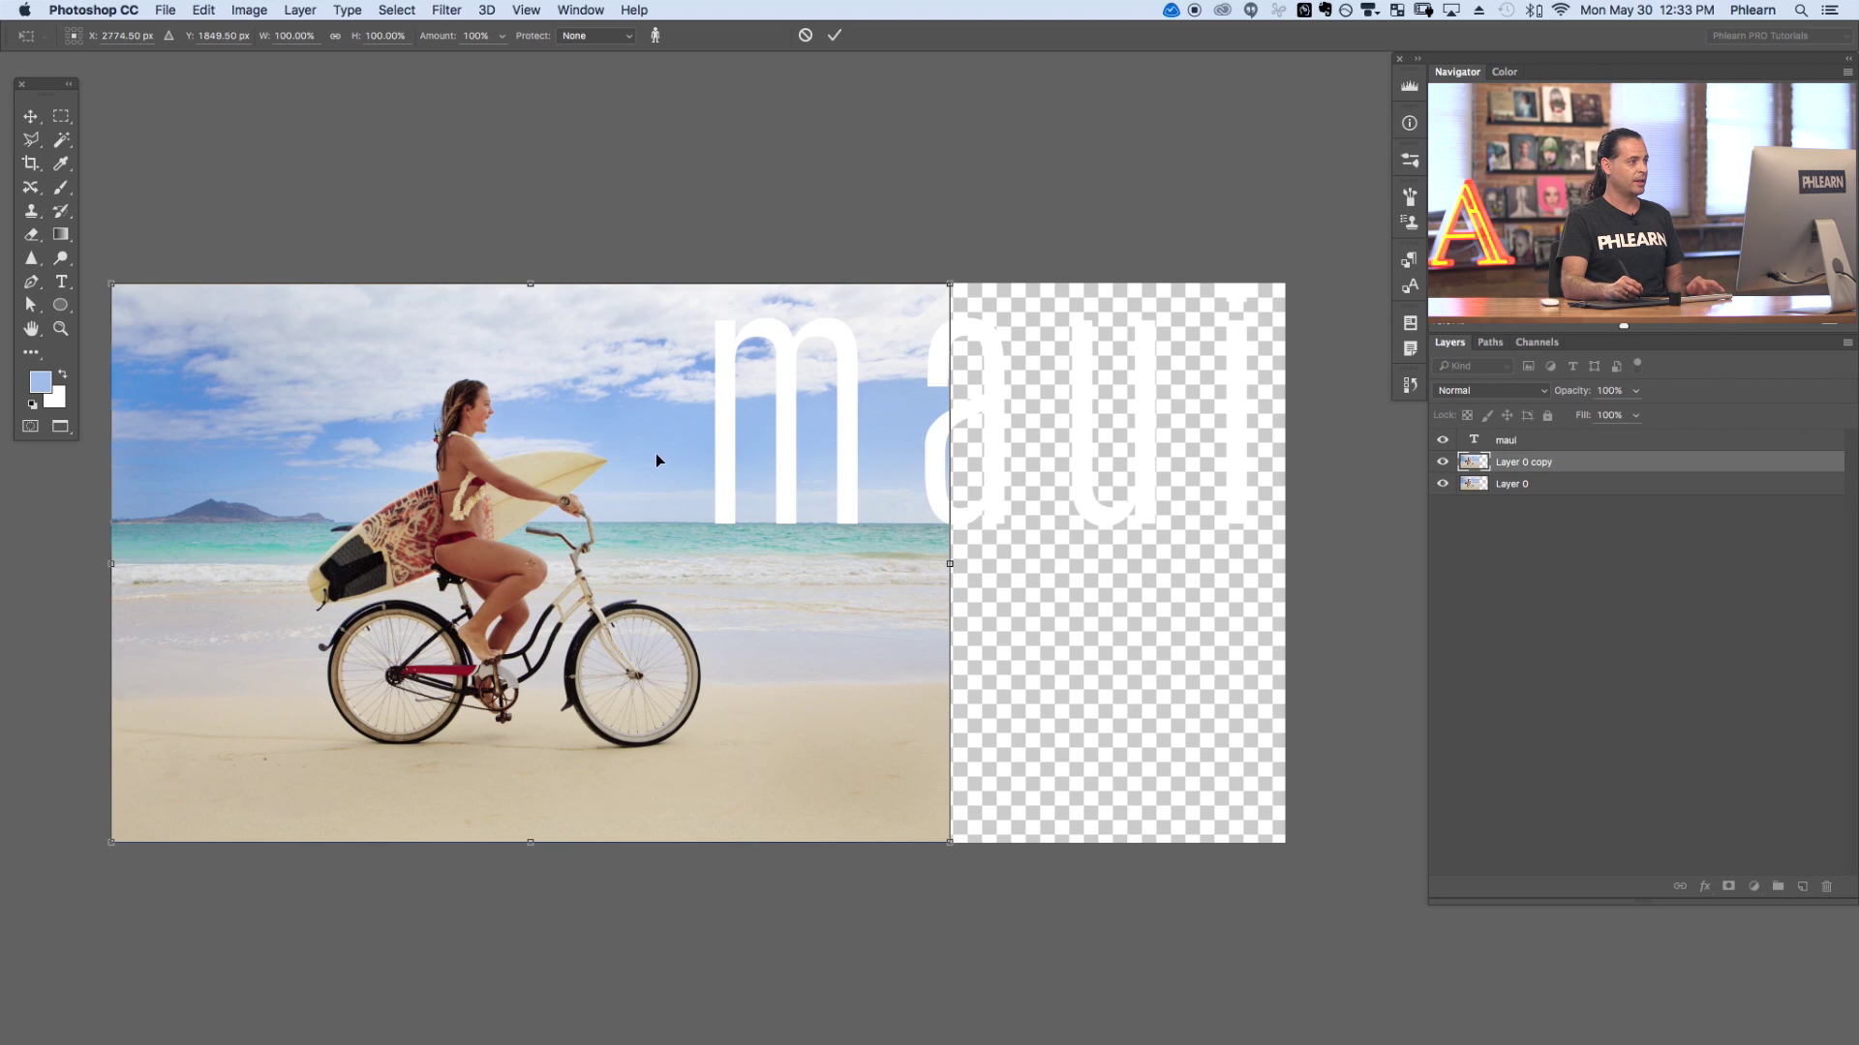
{"action": "left_click_drag", "start_coordinate": [952, 569], "coordinate": [1008, 568]}
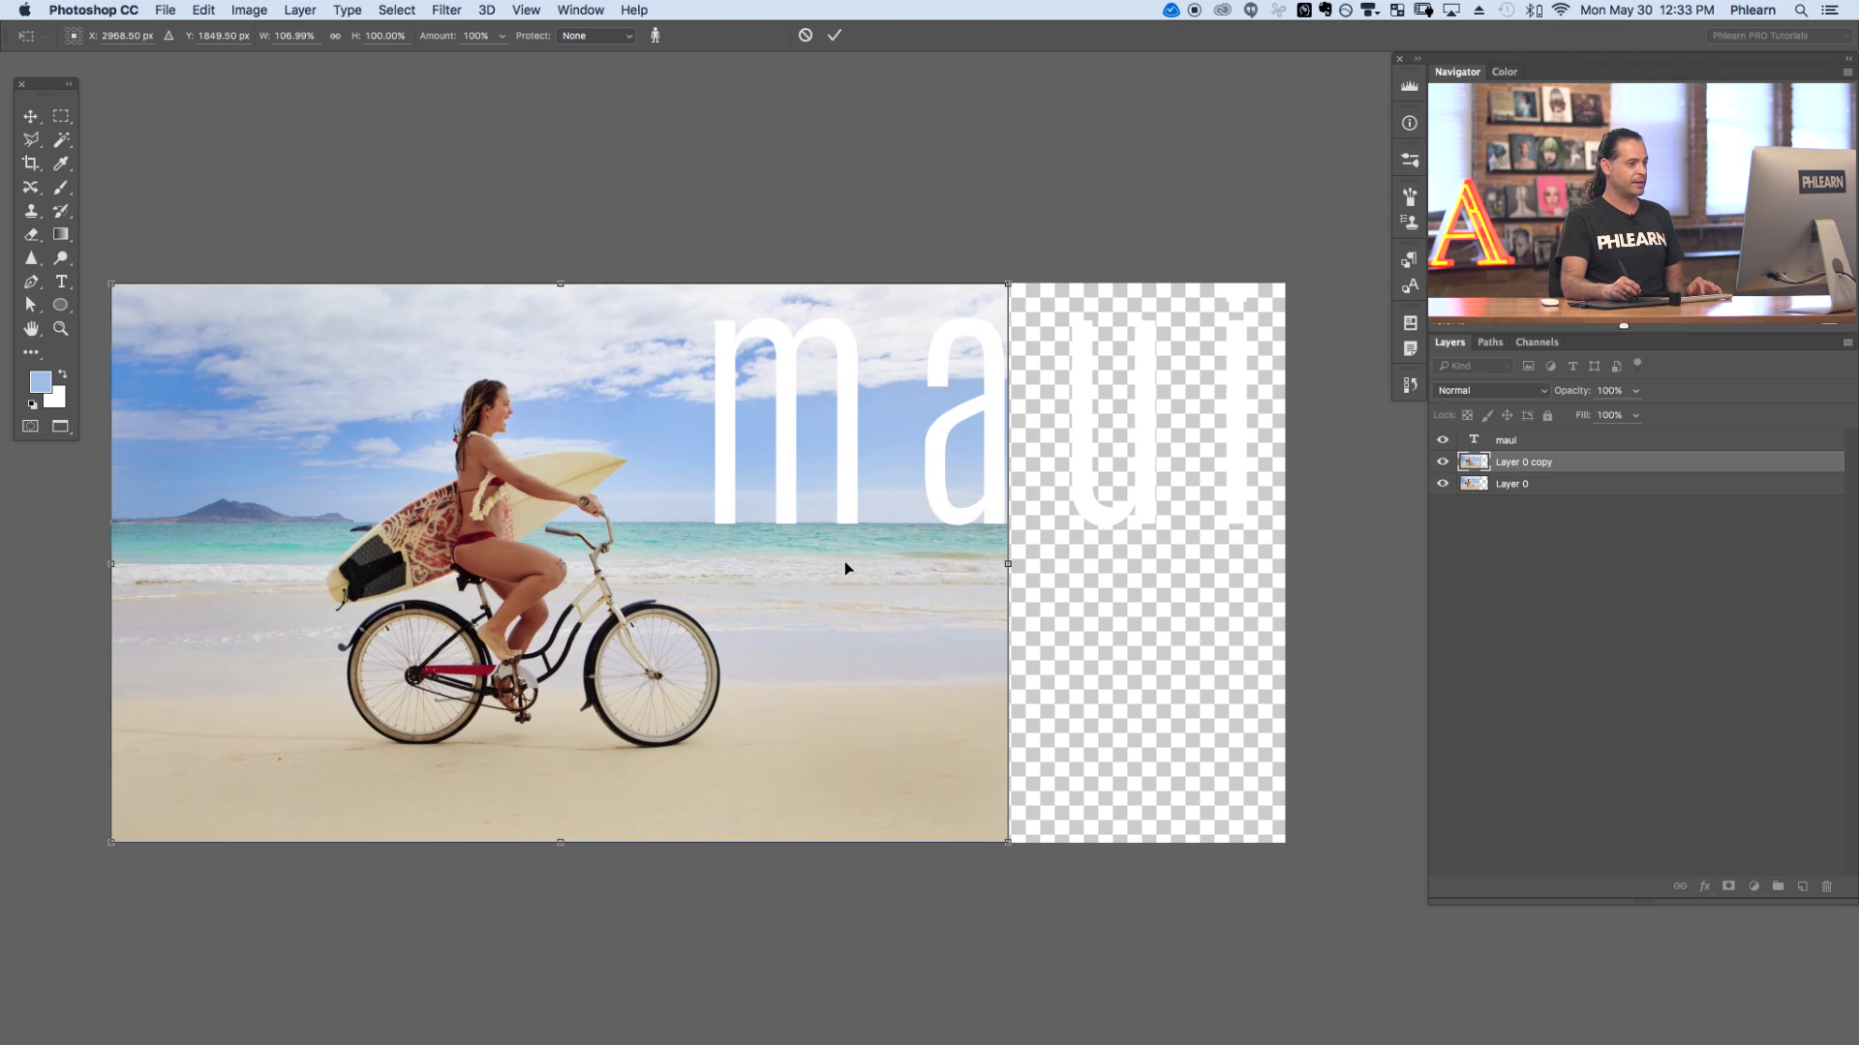
{"action": "left_click_drag", "start_coordinate": [1012, 562], "coordinate": [1197, 569]}
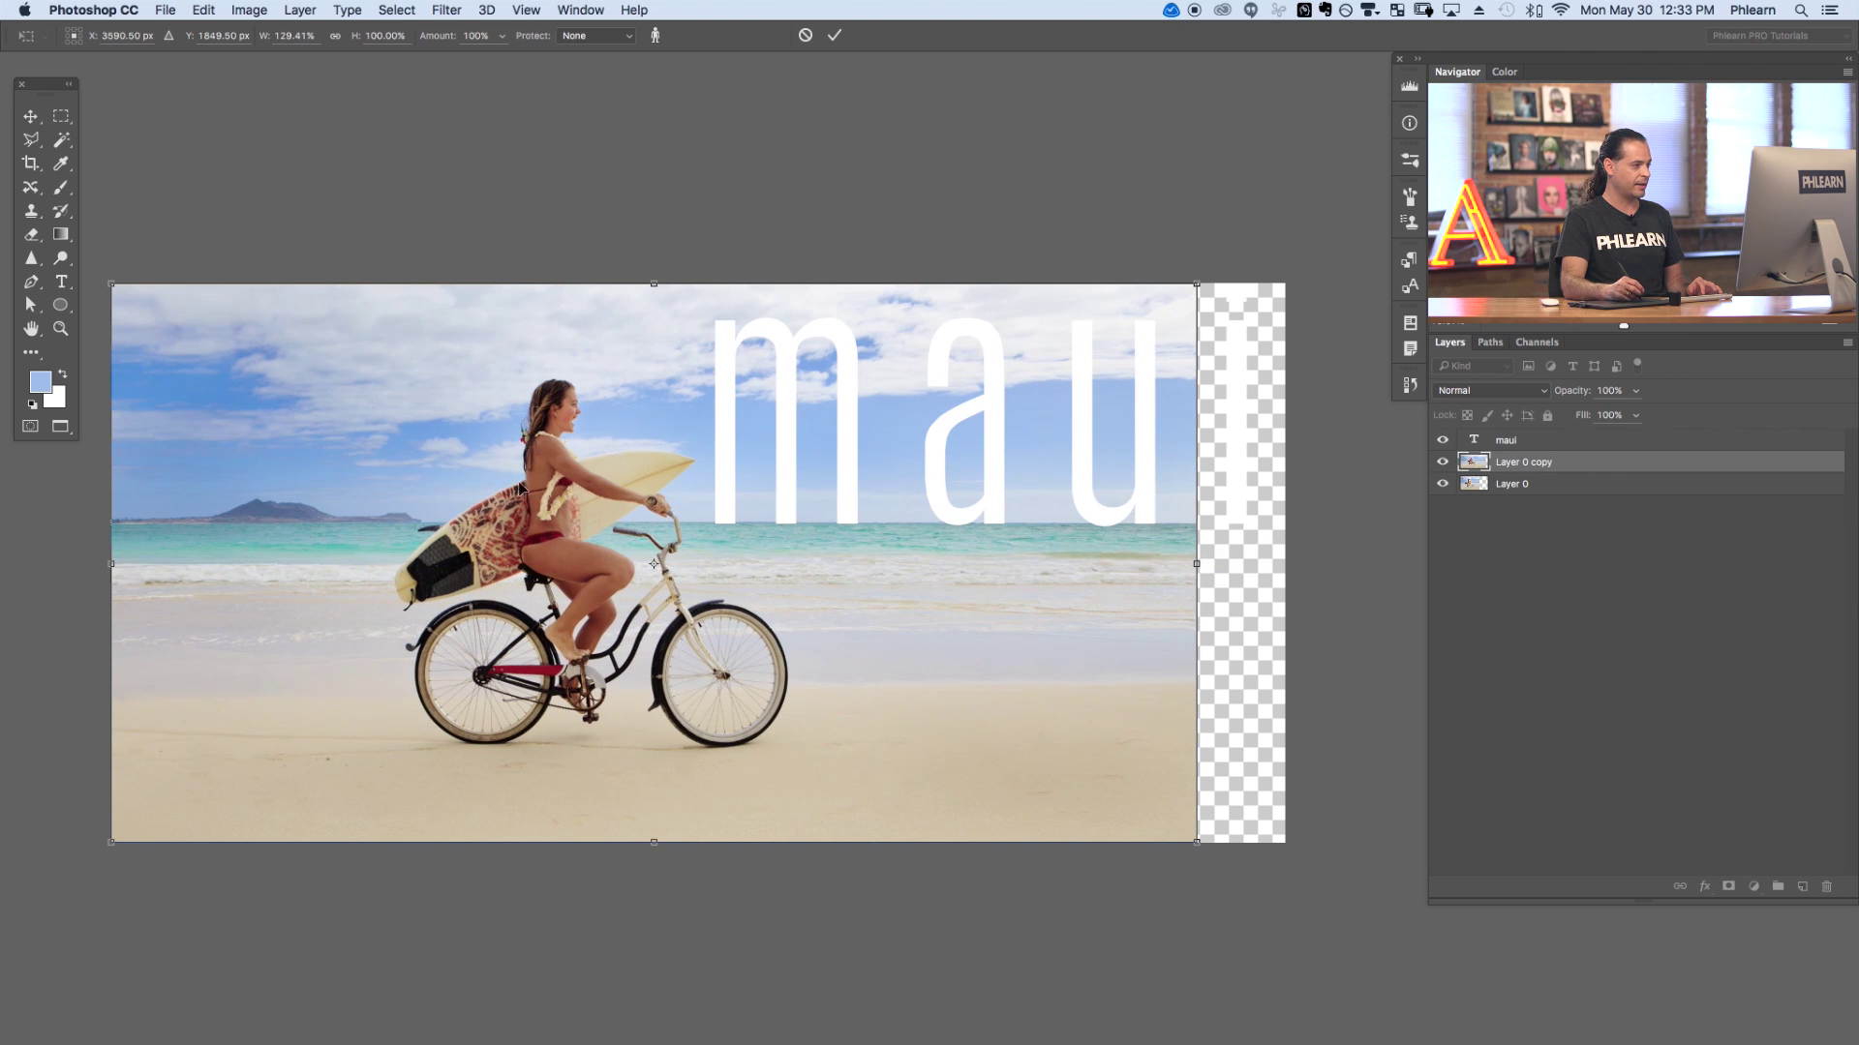
{"action": "left_click_drag", "start_coordinate": [1200, 569], "coordinate": [1294, 569]}
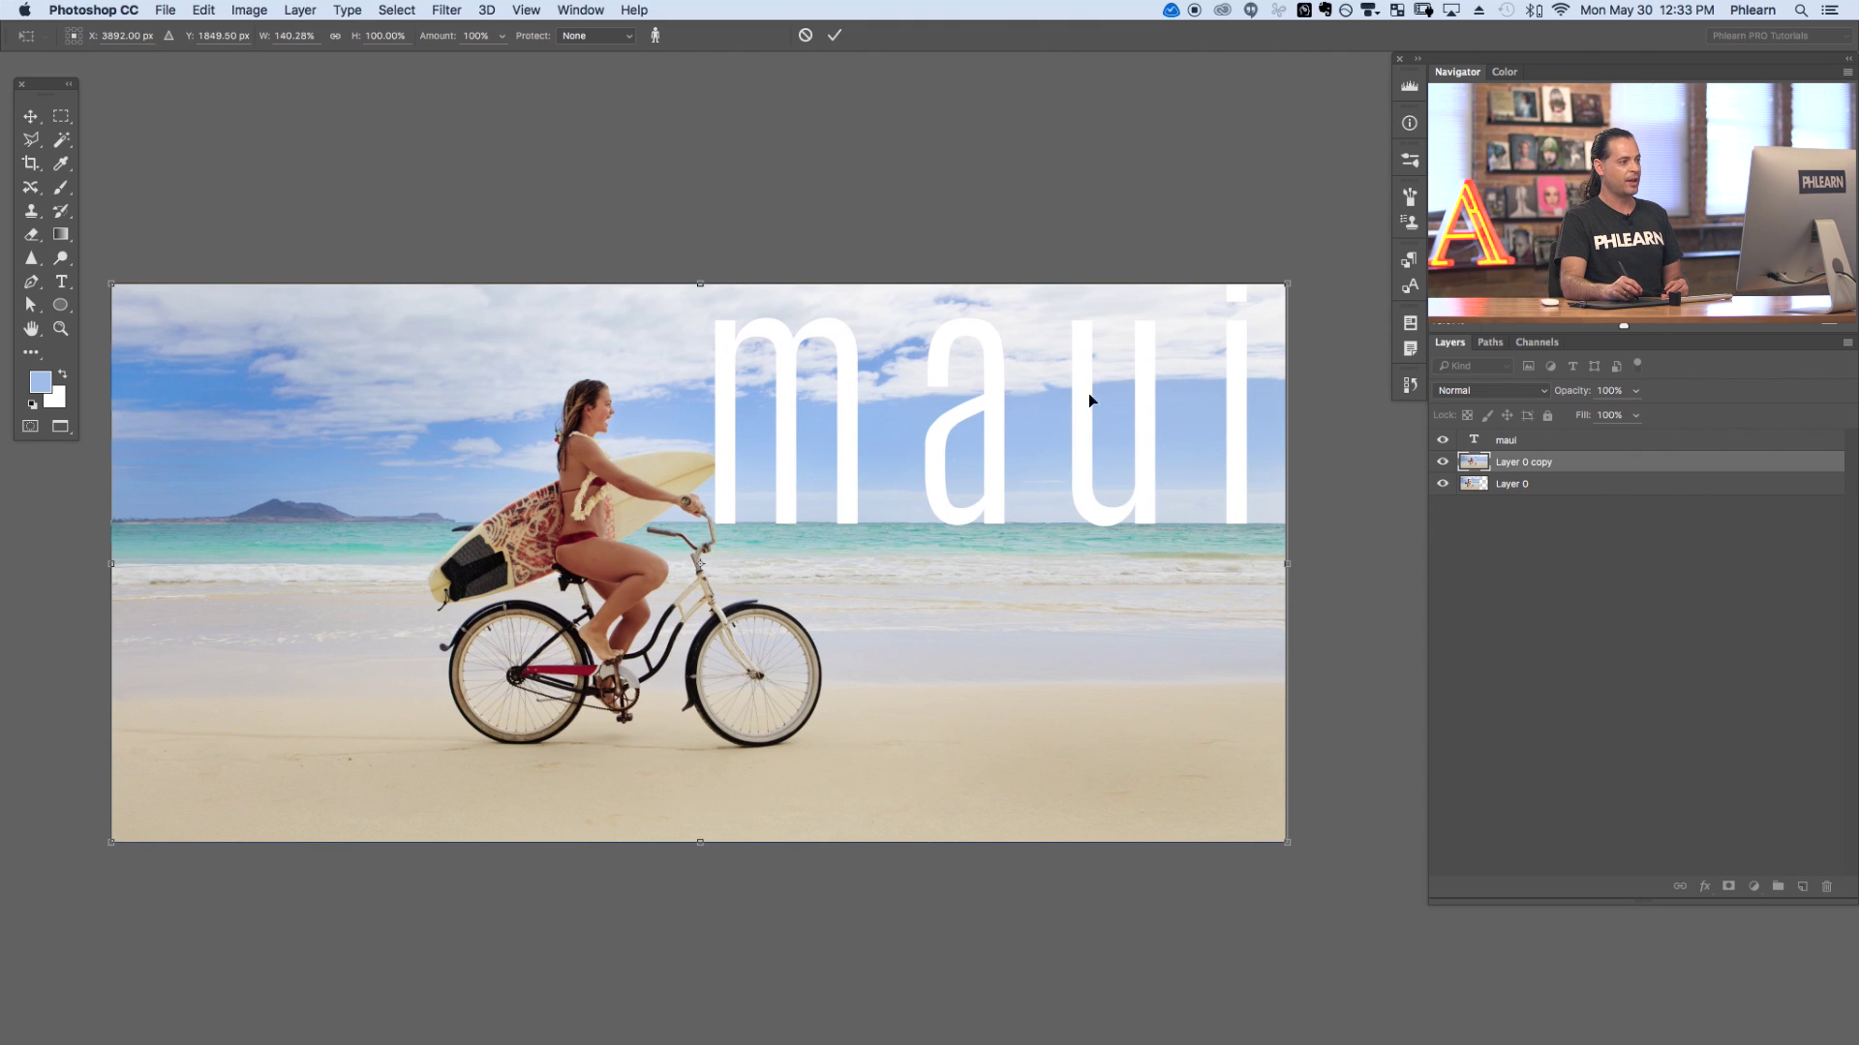
- Try to heighten Layer 0 copy to about 143% with Content-Aware Scale, and cancel the transform
{"action": "mouse_move", "coordinate": [1291, 566]}
{"action": "left_mouse_down"}
{"action": "mouse_move", "coordinate": [1338, 538]}
{"action": "mouse_move", "coordinate": [1288, 538]}
{"action": "left_mouse_up"}
{"action": "left_click_drag", "start_coordinate": [699, 284], "coordinate": [697, 161]}
{"action": "left_click_drag", "start_coordinate": [826, 520], "coordinate": [833, 614]}
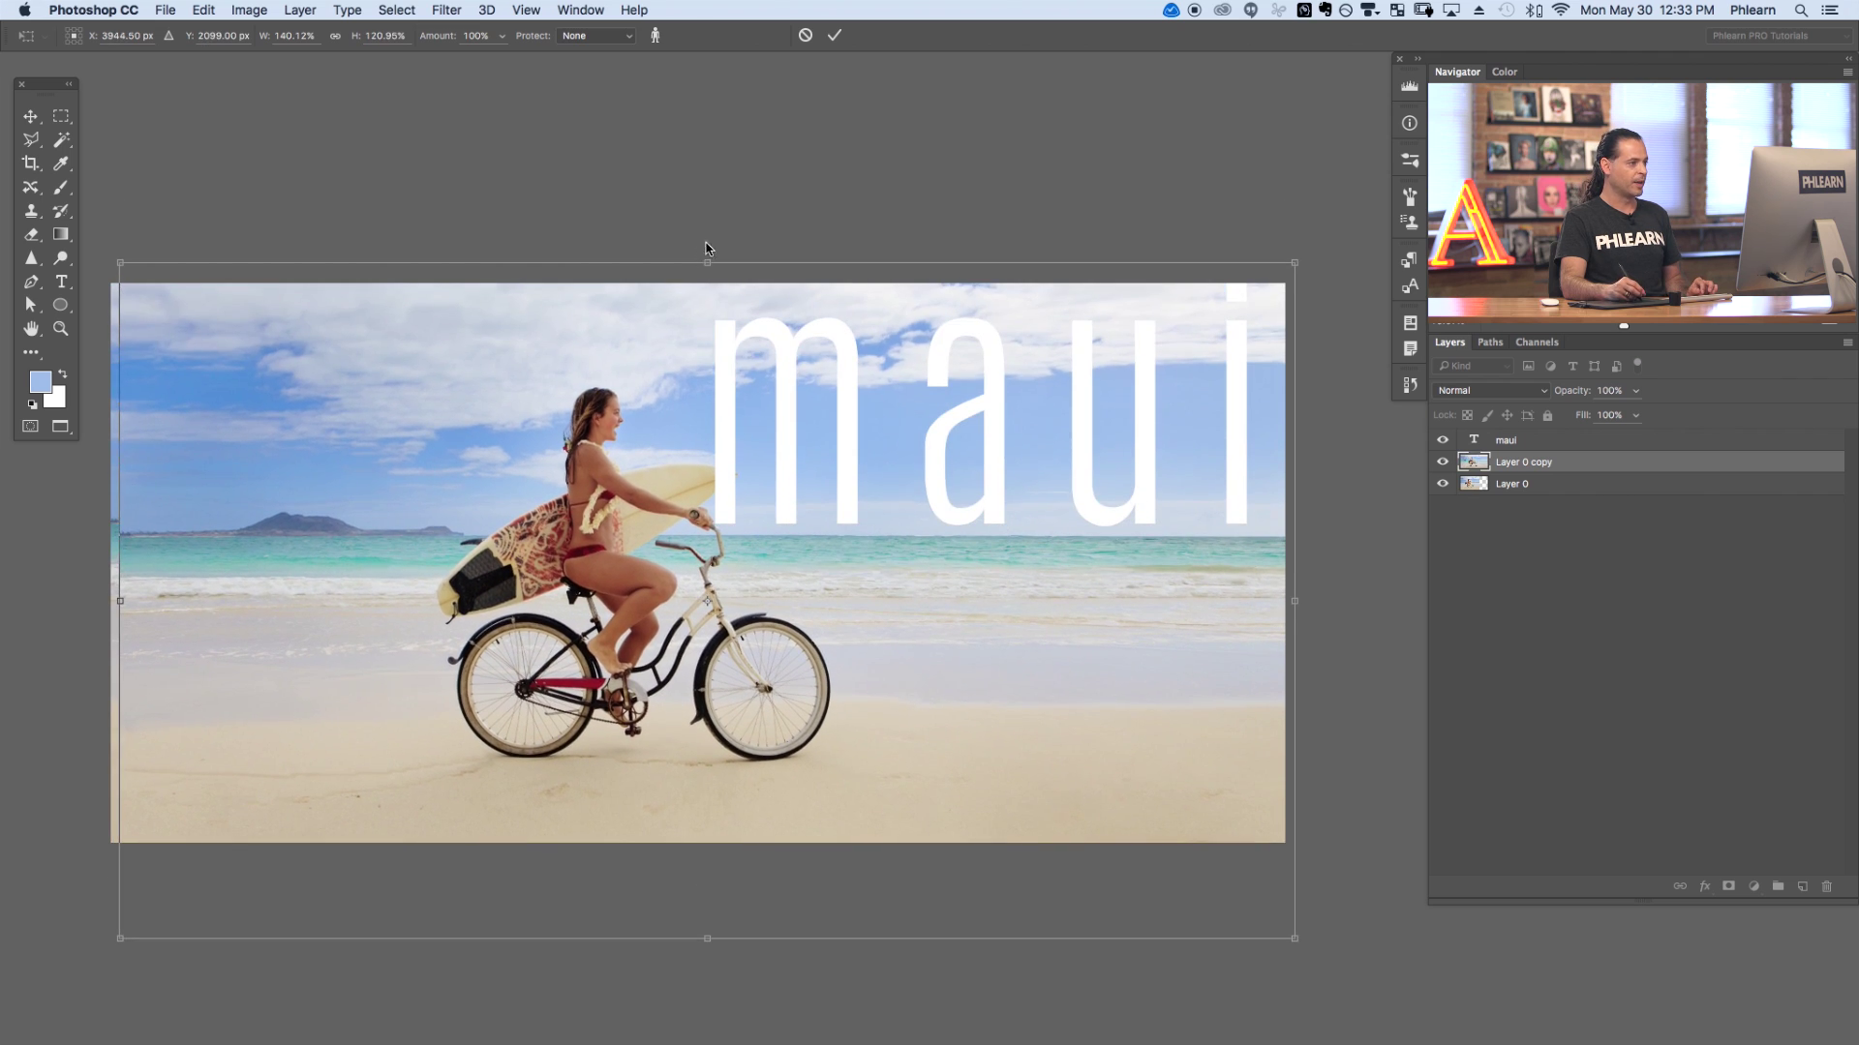
{"action": "left_click_drag", "start_coordinate": [703, 259], "coordinate": [705, 132]}
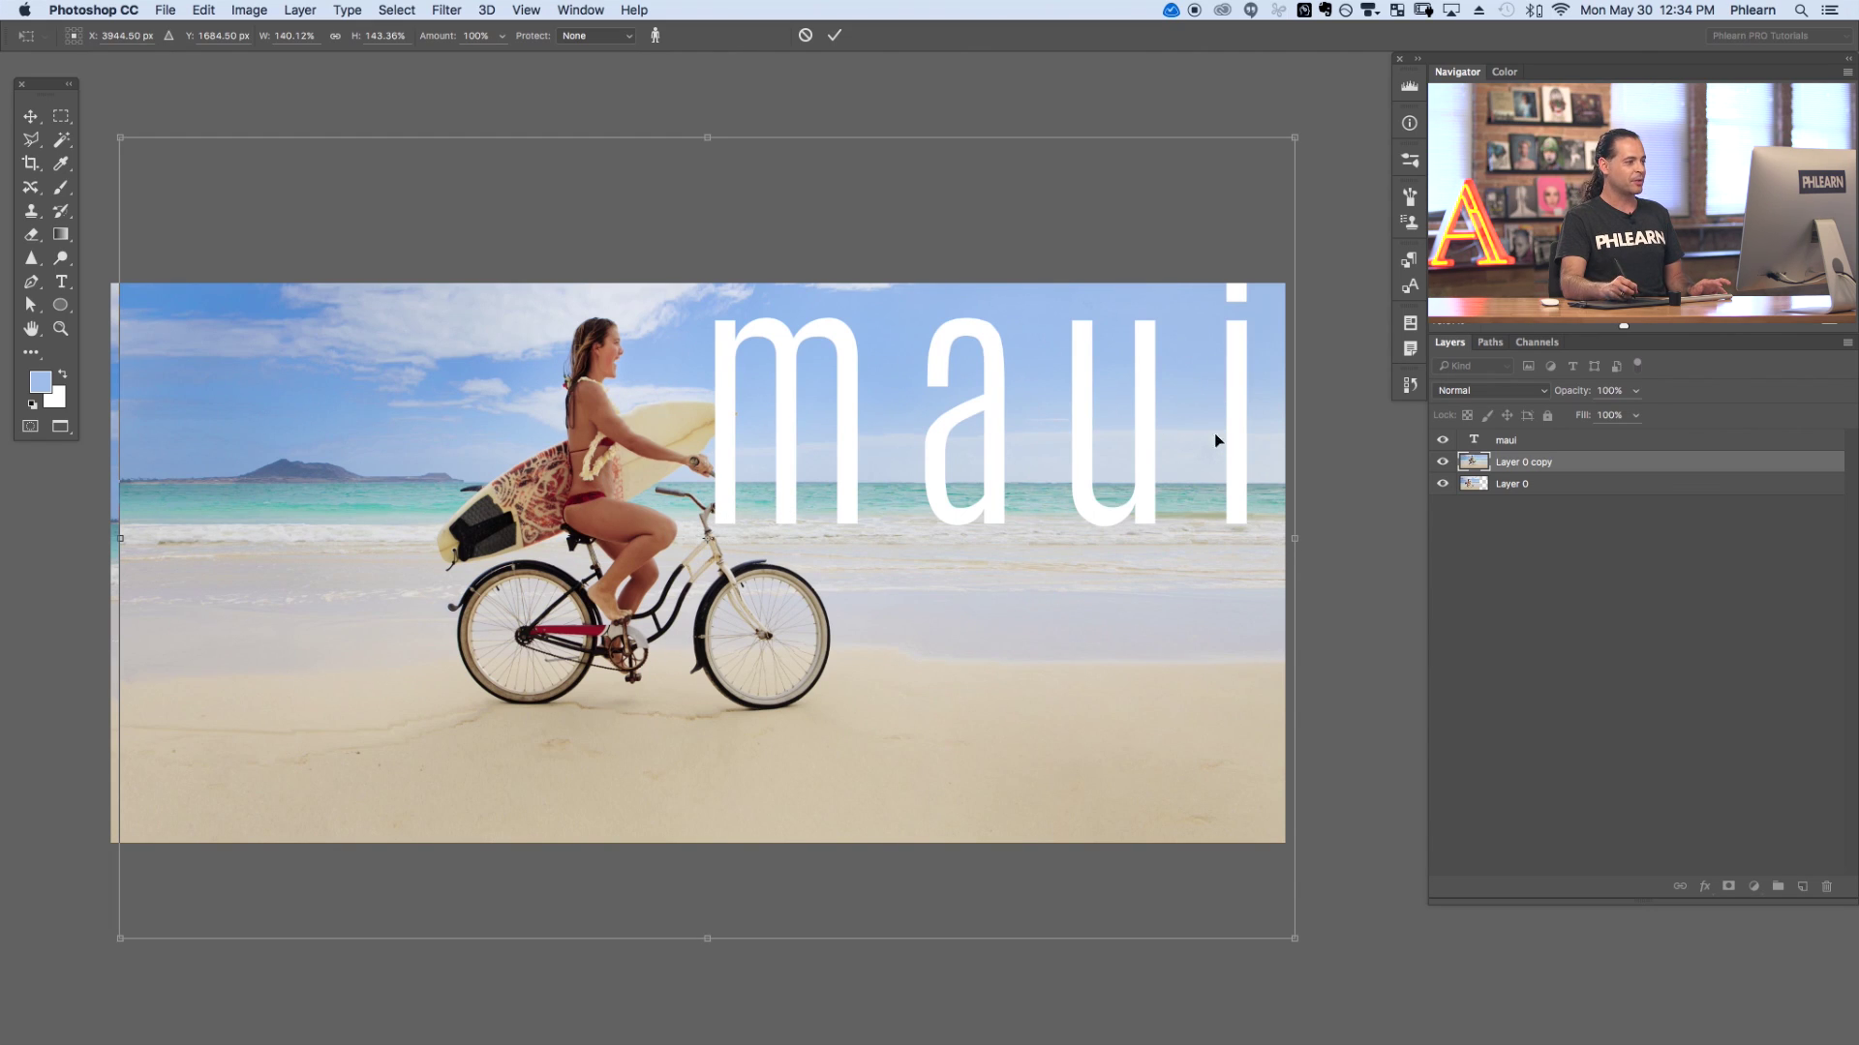
{"action": "key", "text": "Escape"}
{"action": "key", "text": "c"}
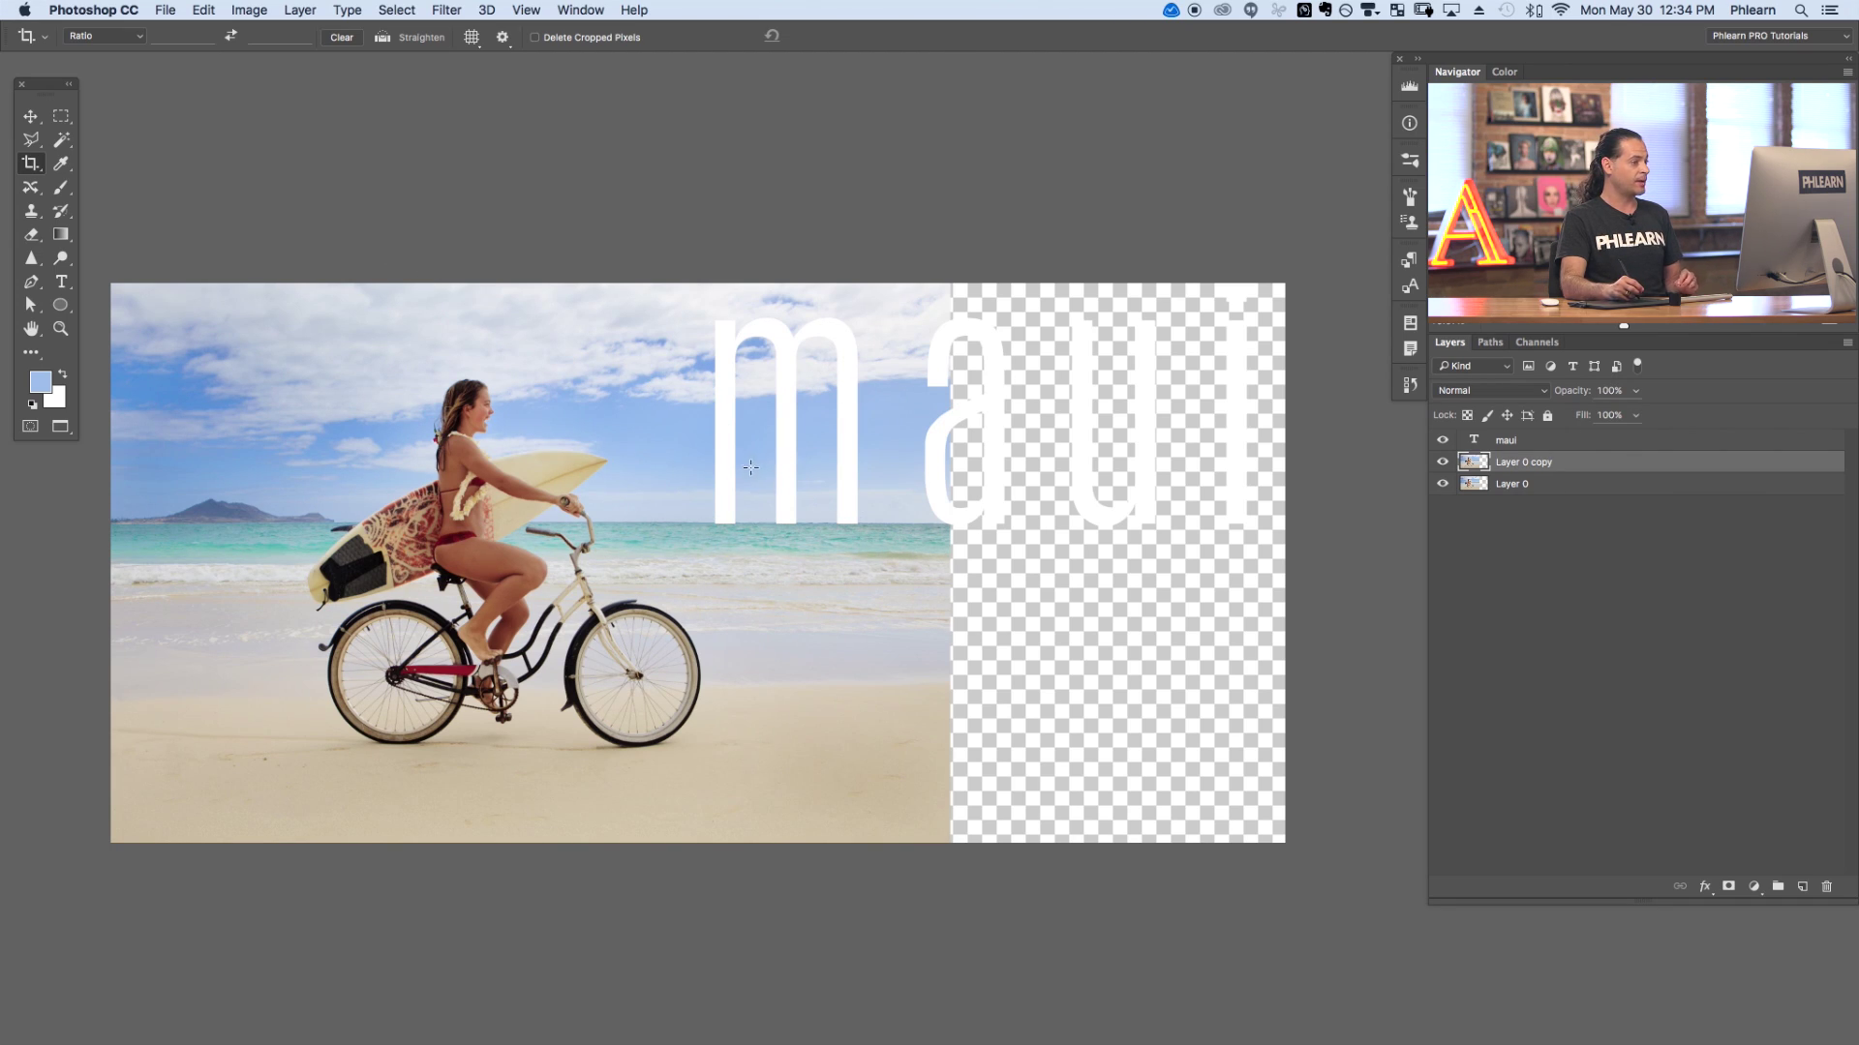
- Select the full-height strip right of the bicycle and stretch it with Content-Aware Scale to about 241% width, filling the empty canvas
{"action": "left_click", "coordinate": [60, 116]}
{"action": "left_click_drag", "start_coordinate": [699, 272], "coordinate": [960, 866]}
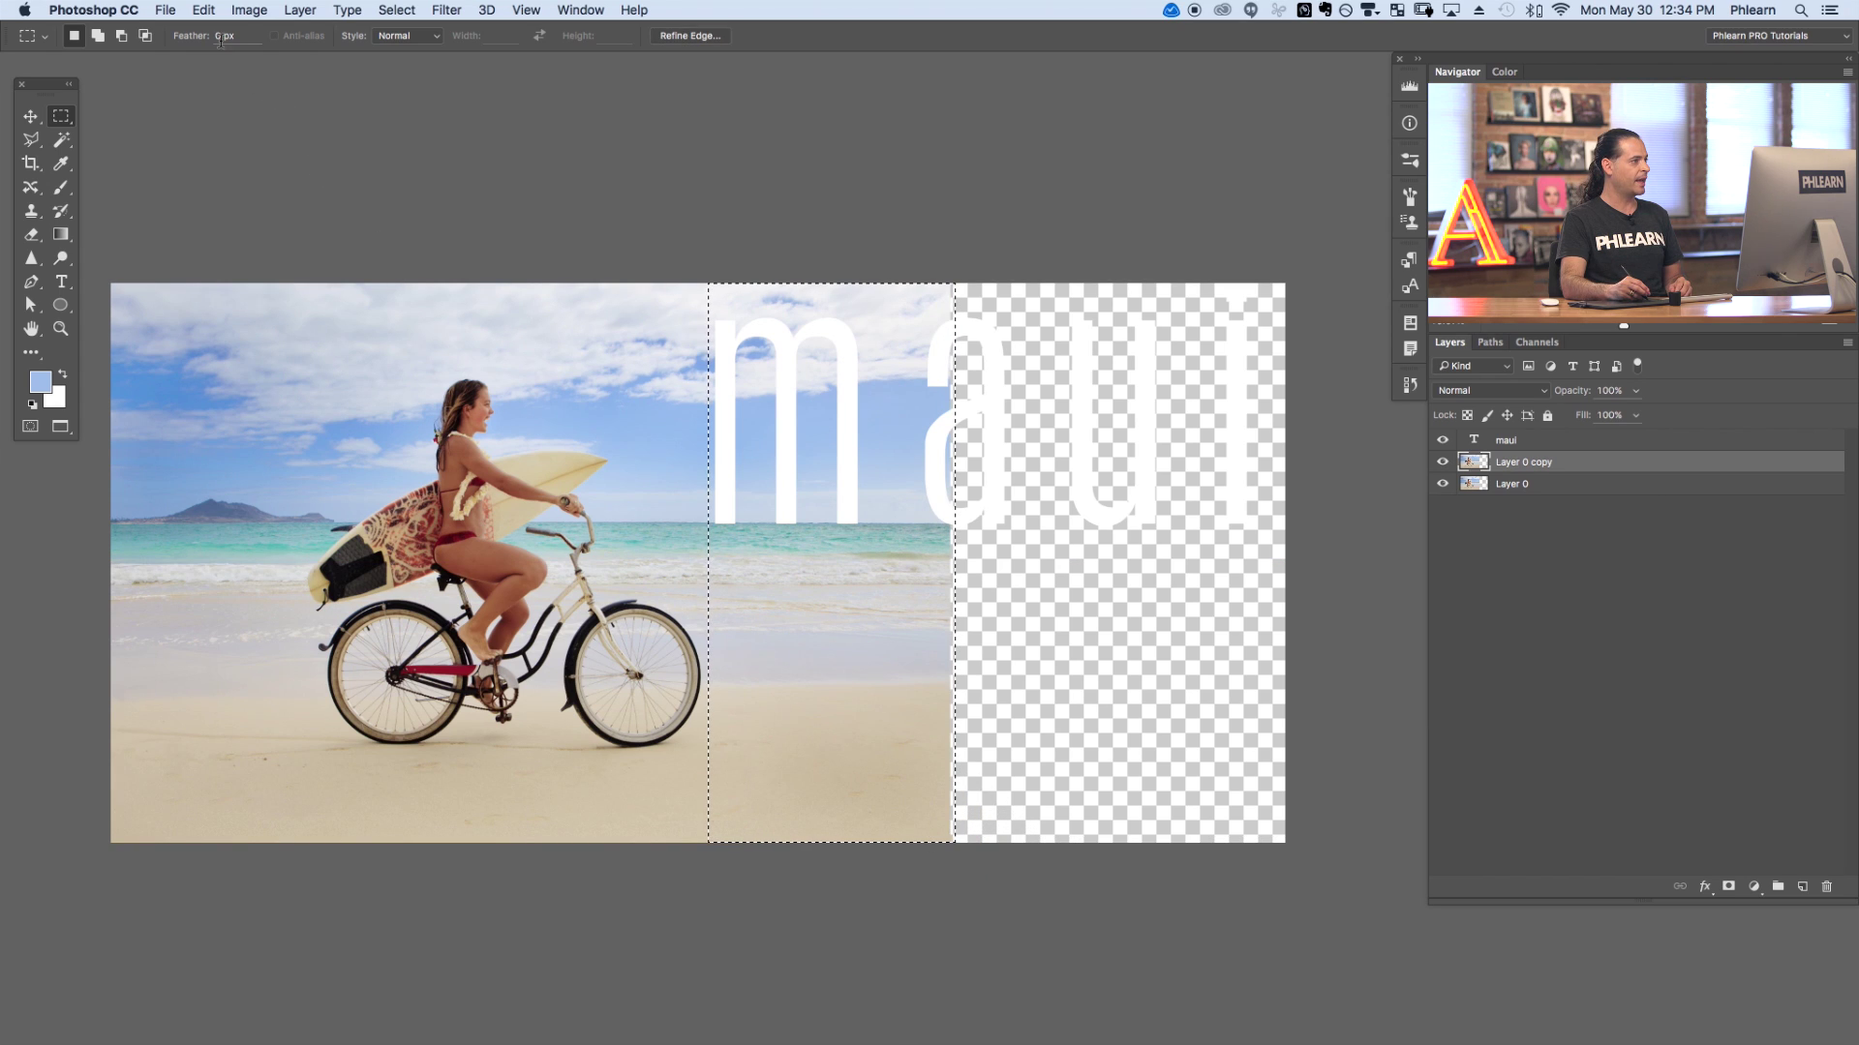
{"action": "left_click", "coordinate": [203, 10]}
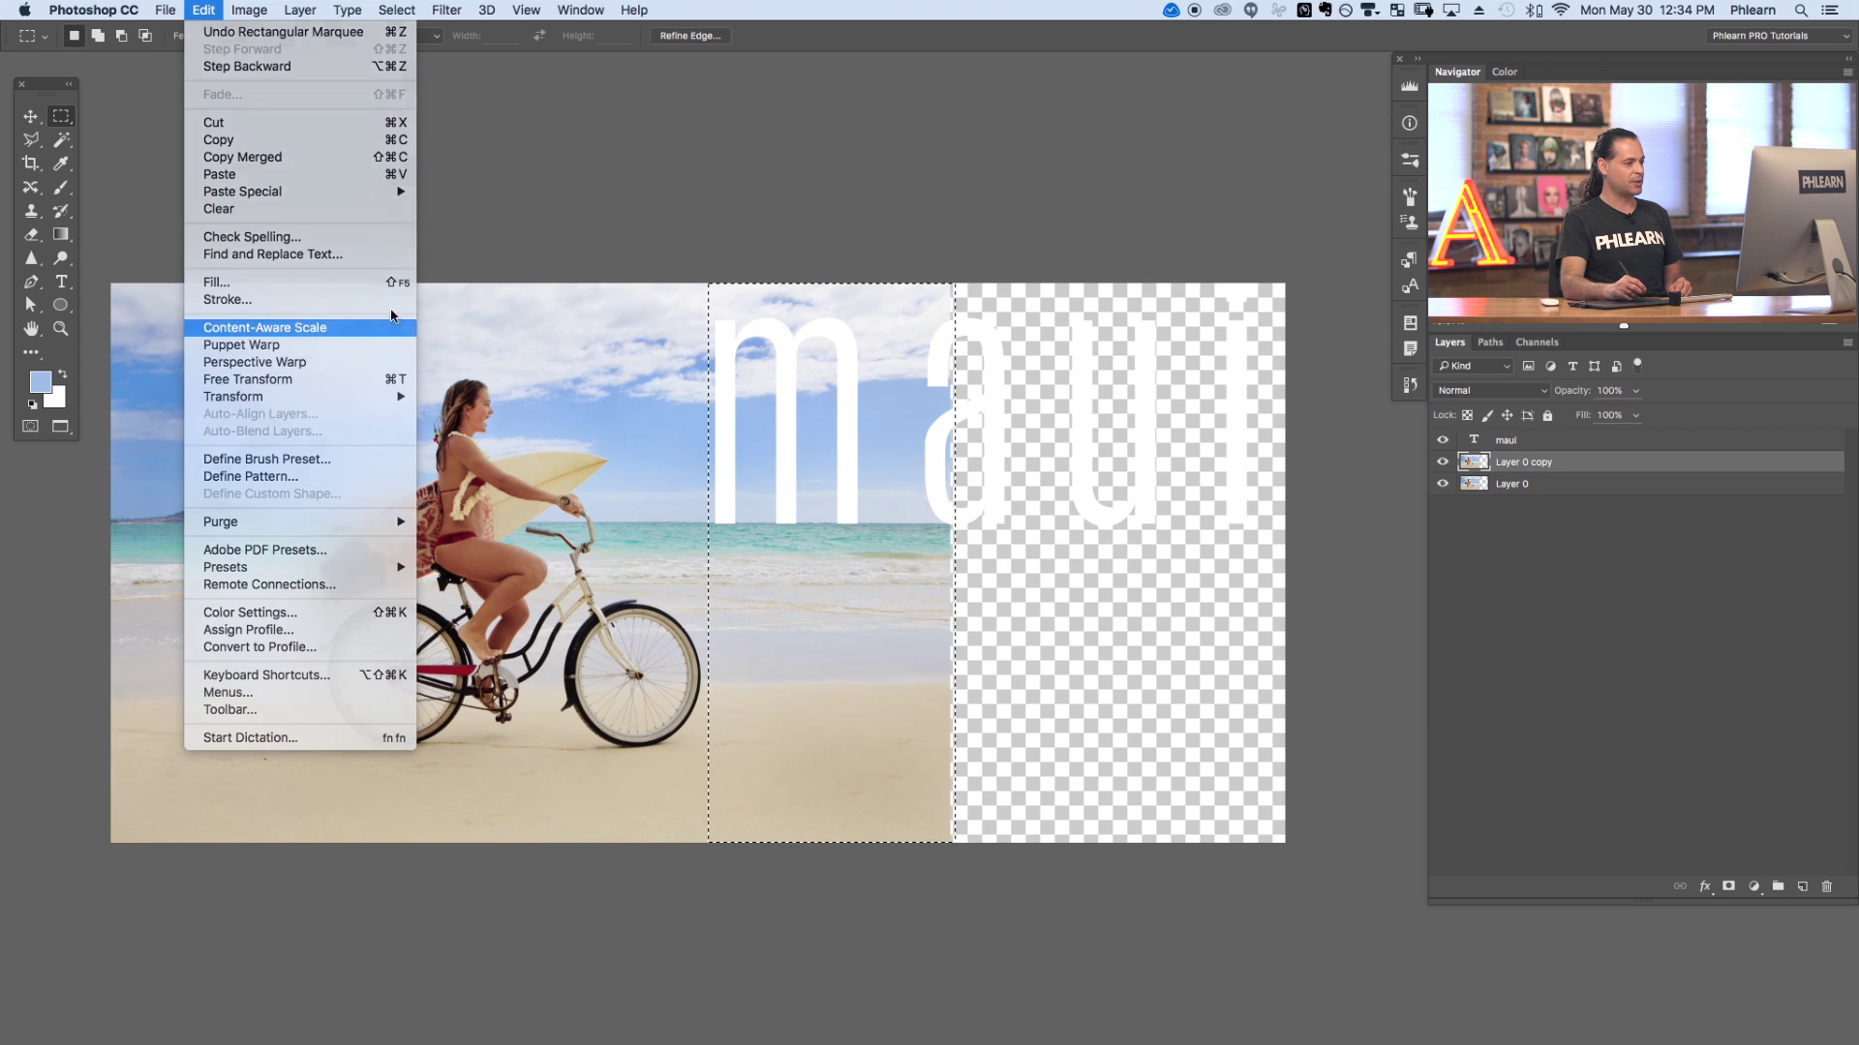
{"action": "left_click", "coordinate": [260, 328]}
{"action": "left_click_drag", "start_coordinate": [950, 572], "coordinate": [1290, 574]}
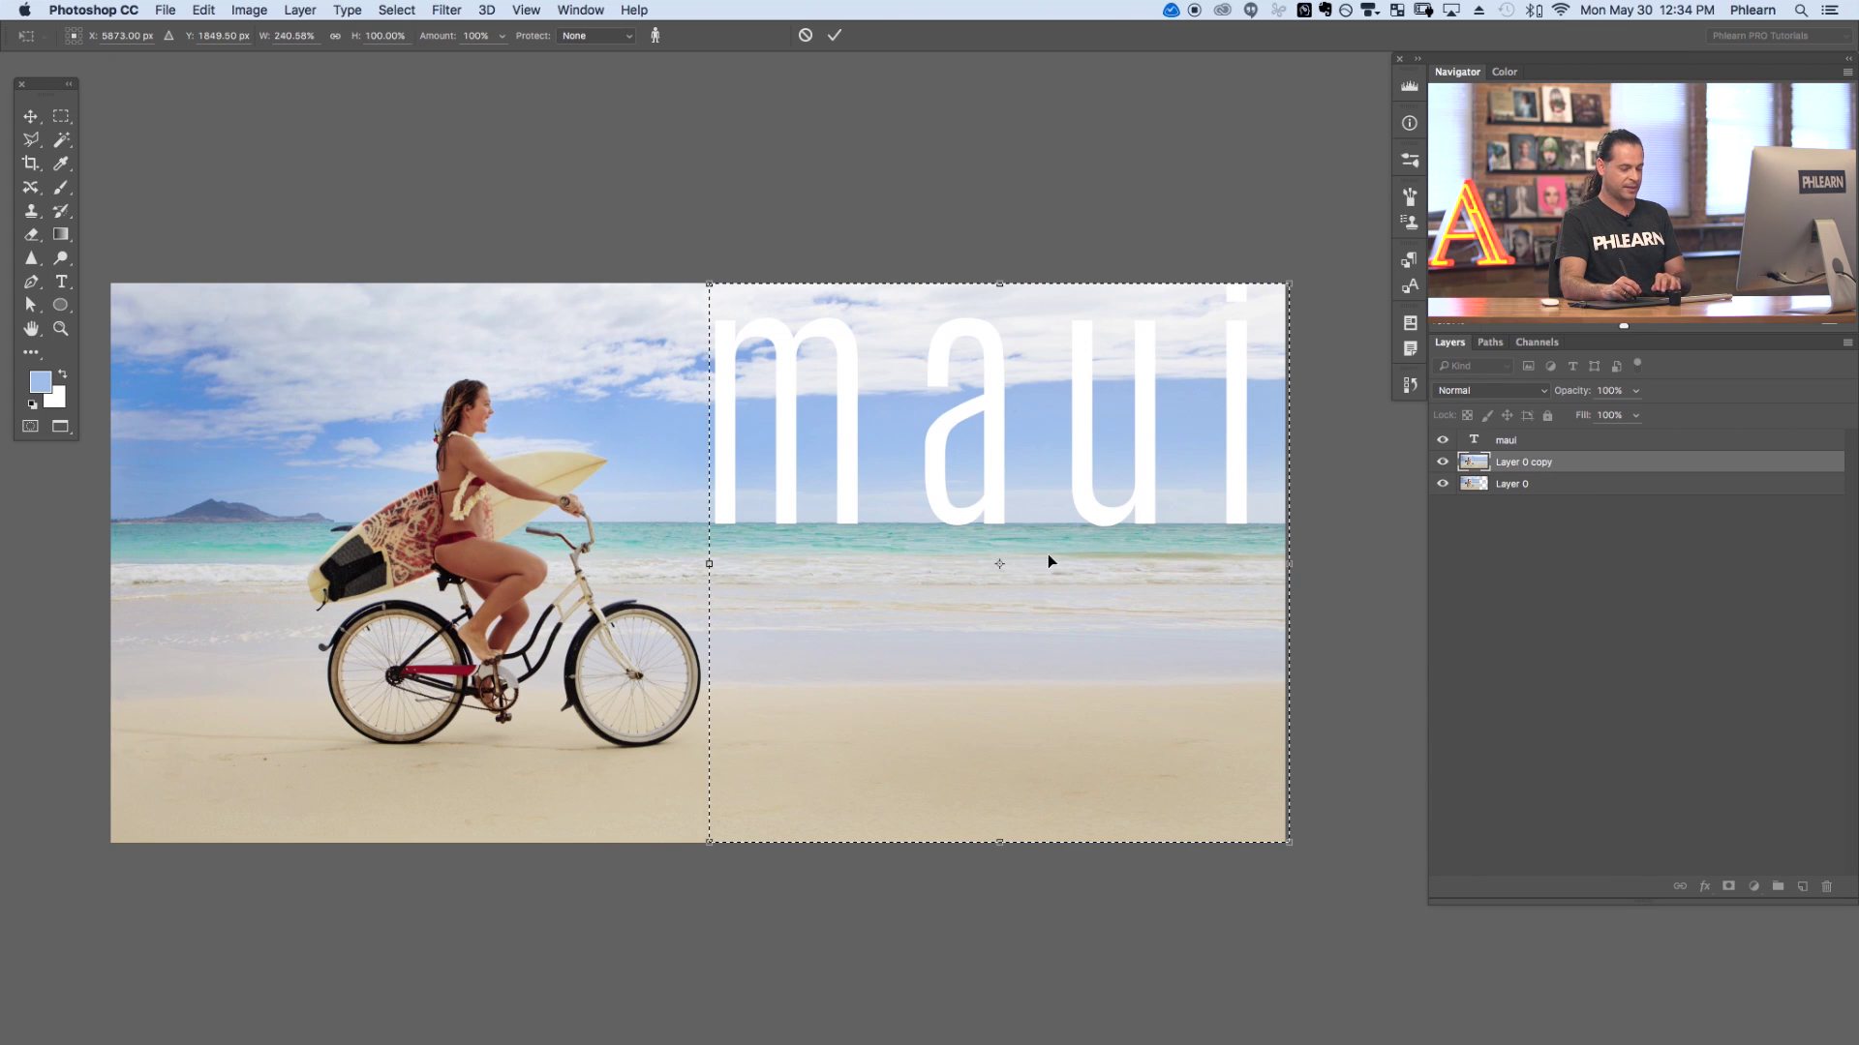
{"action": "key", "text": "Return"}
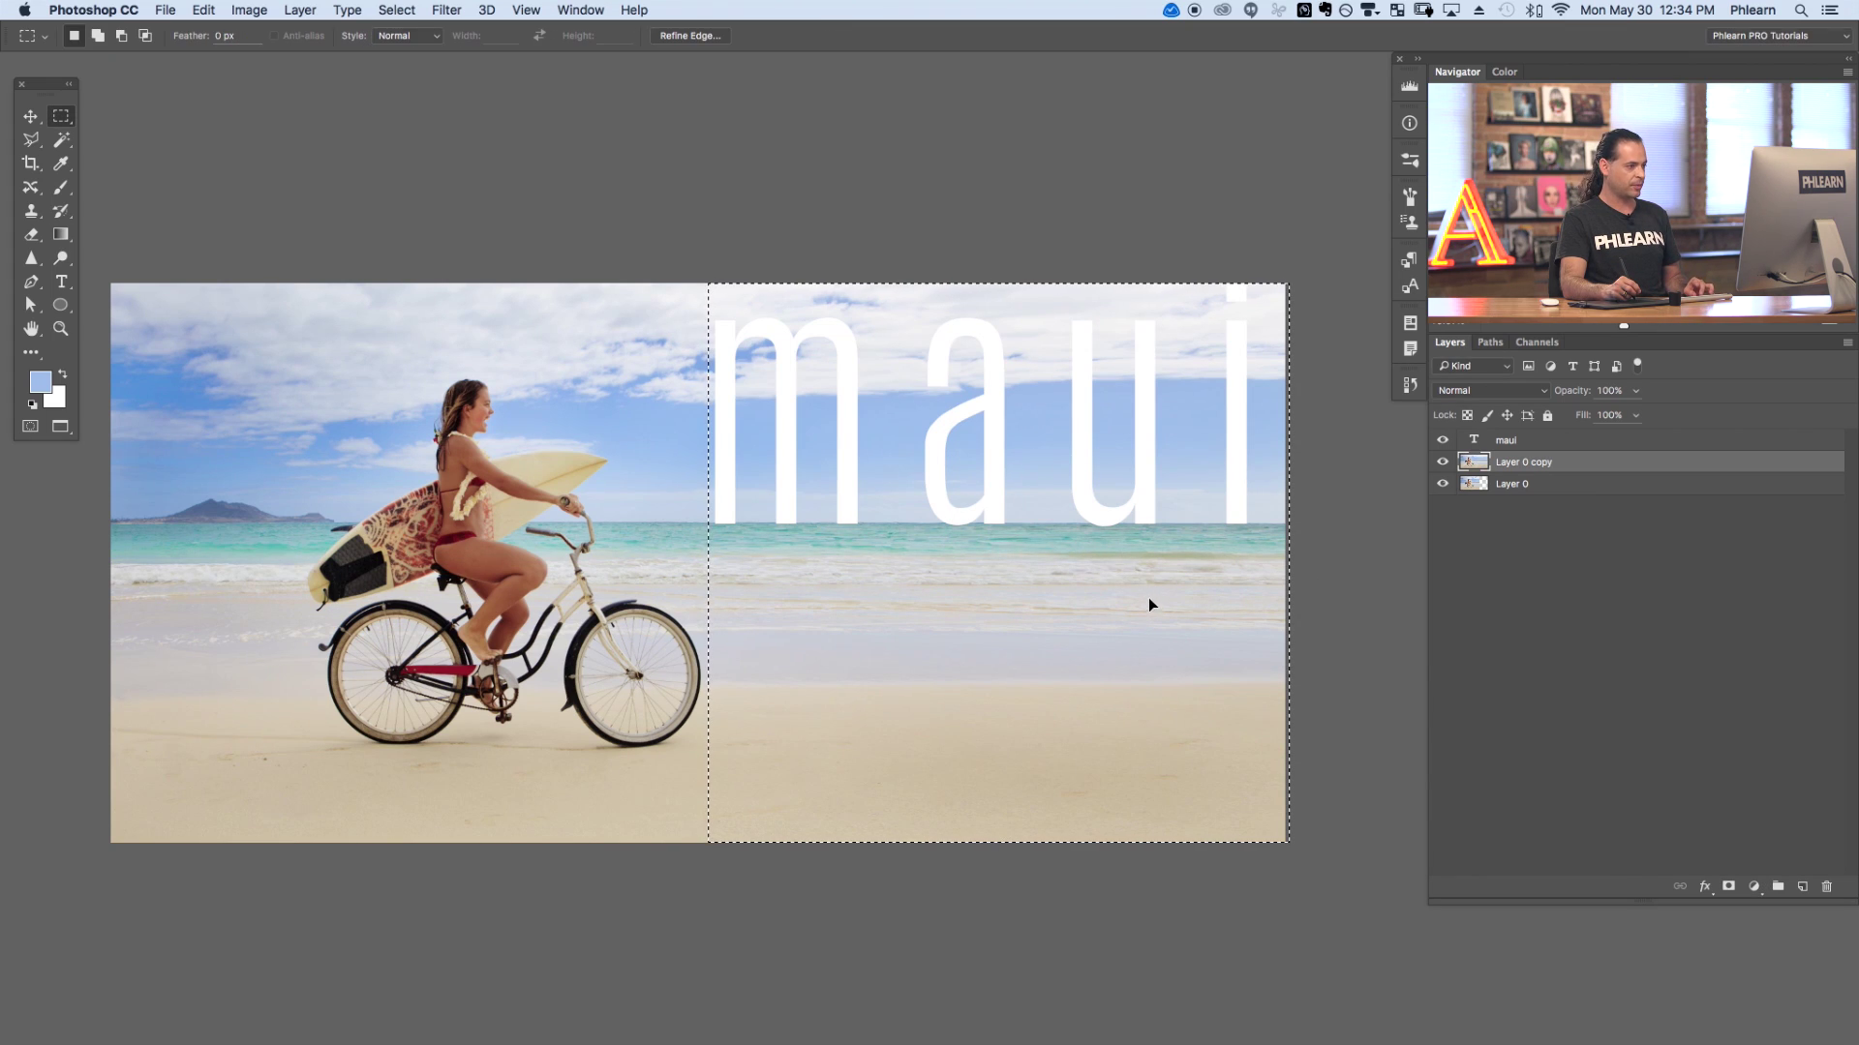
- Examine the stretched sea, waves and sand up close for visible distortion
{"action": "key", "text": "super+equal"}
{"action": "key", "text": "super+equal"}
{"action": "key", "text": "super+equal"}
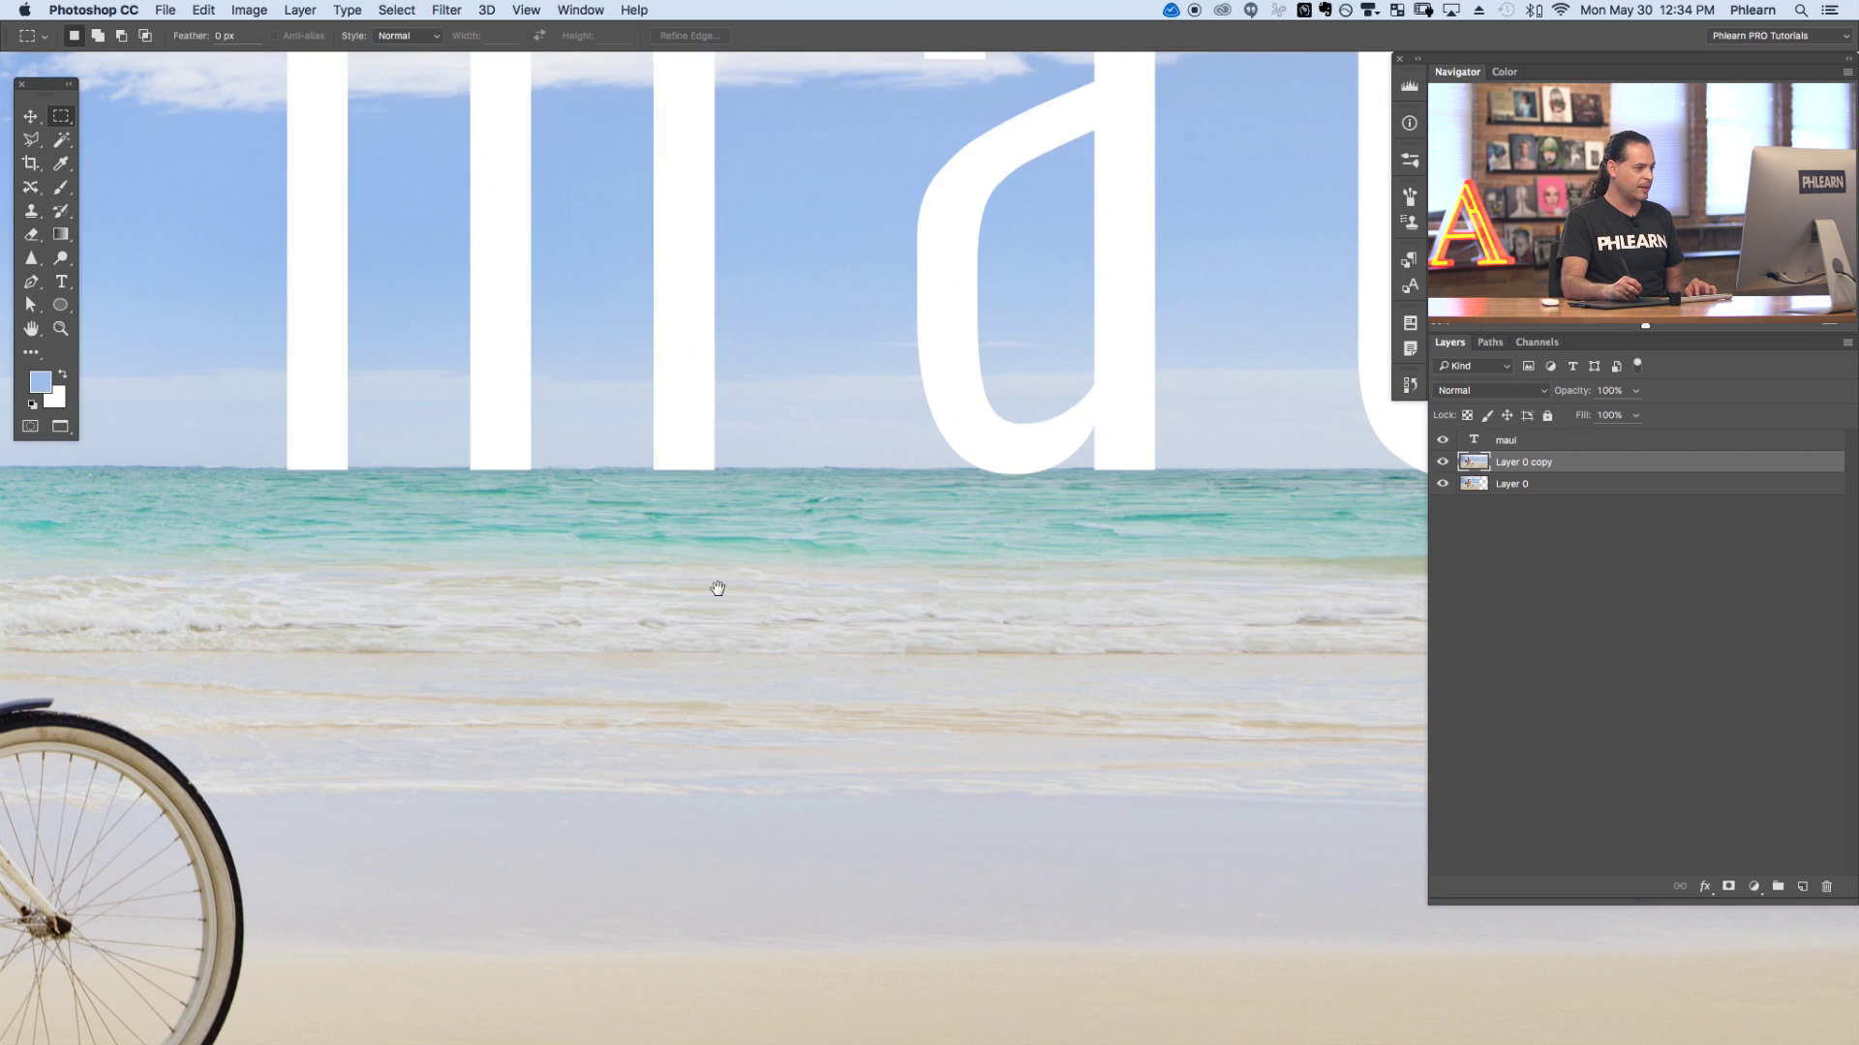
{"action": "left_click_drag", "start_coordinate": [717, 588], "coordinate": [800, 615]}
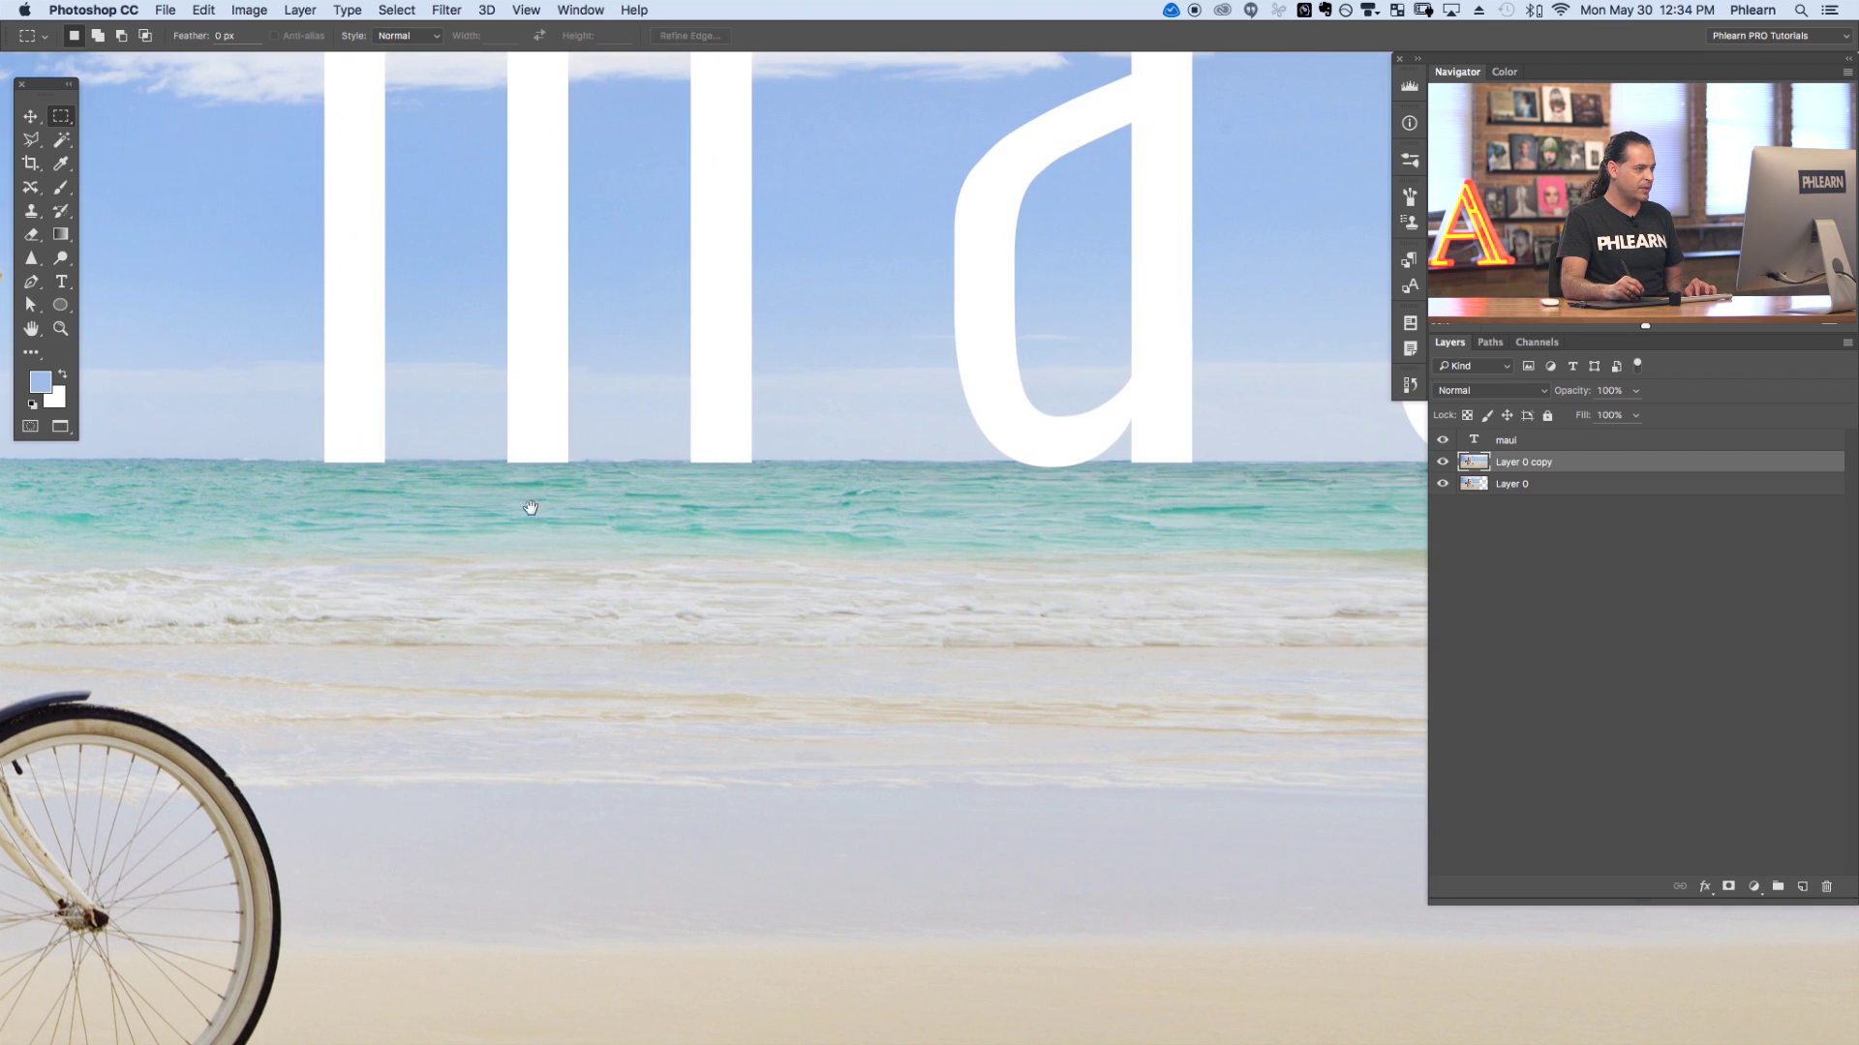
{"action": "left_click_drag", "start_coordinate": [891, 548], "coordinate": [613, 568]}
{"action": "left_click_drag", "start_coordinate": [945, 610], "coordinate": [773, 481]}
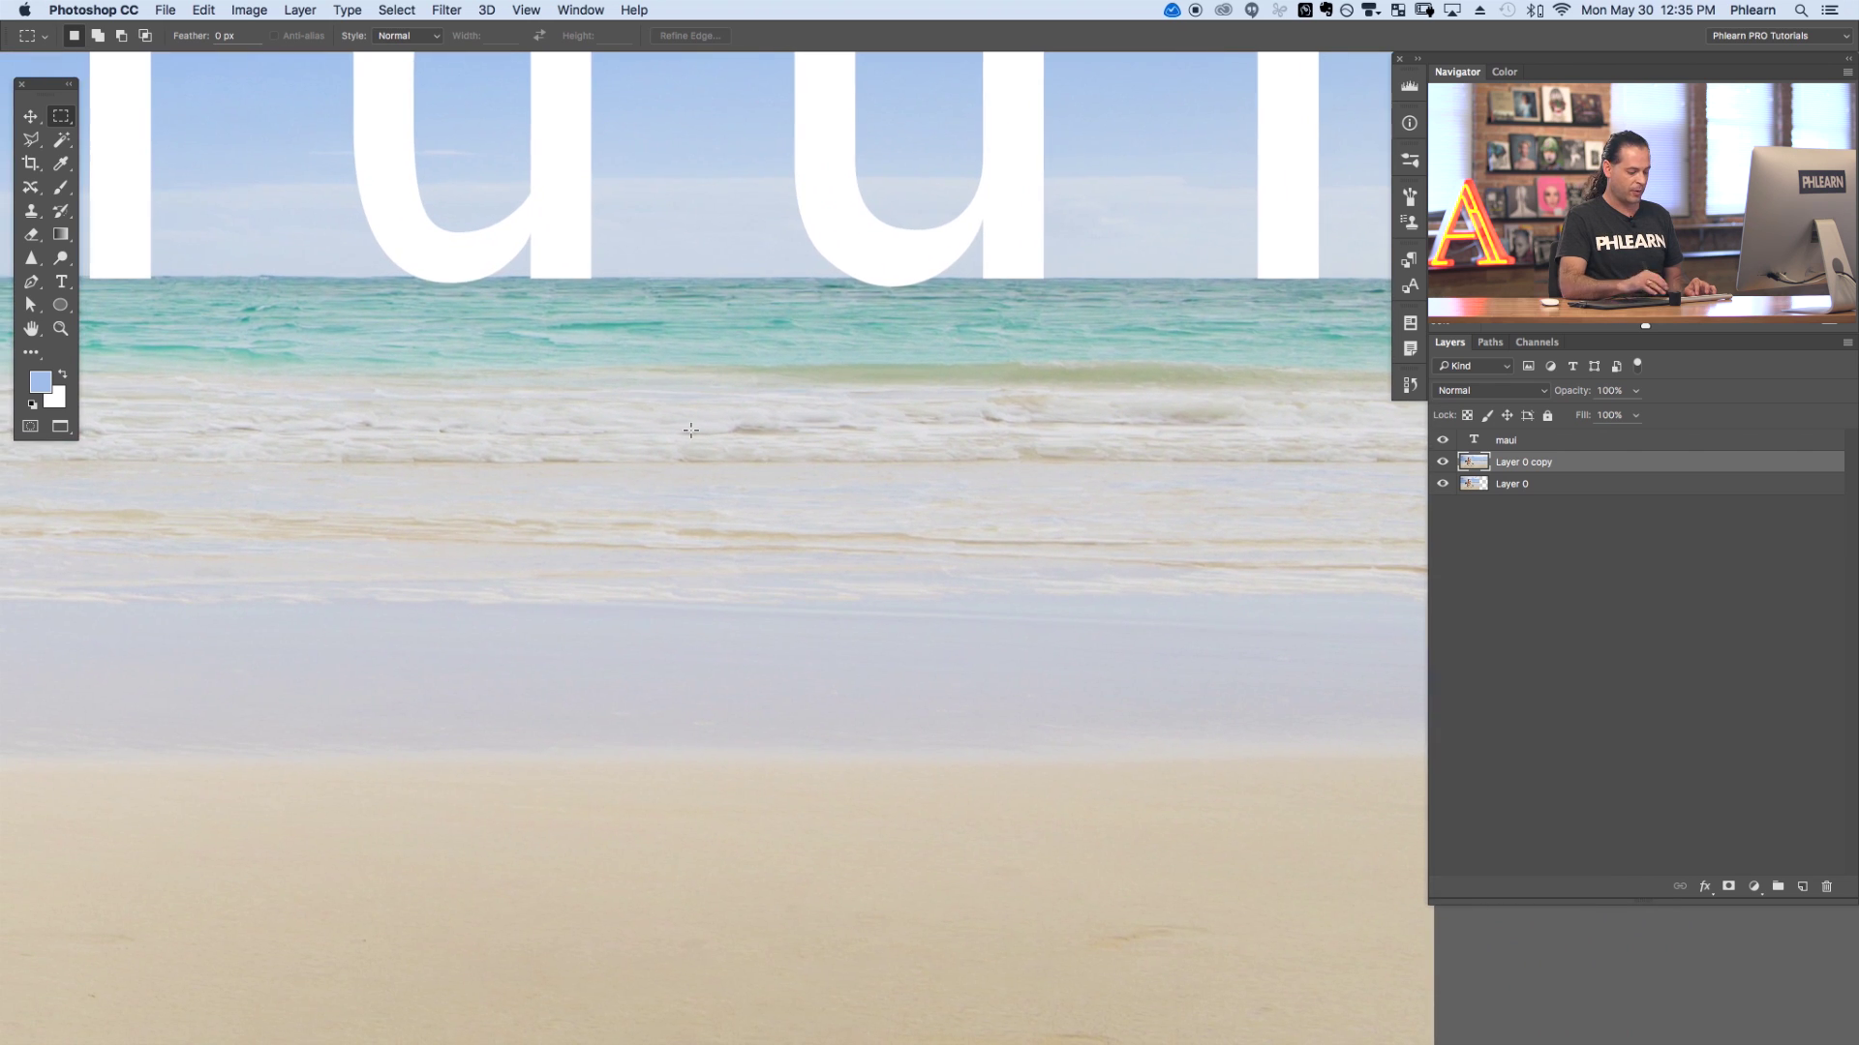
{"action": "key", "text": "super+minus"}
{"action": "key", "text": "super+minus"}
{"action": "key", "text": "super+minus"}
{"action": "left_click_drag", "start_coordinate": [758, 550], "coordinate": [648, 670]}
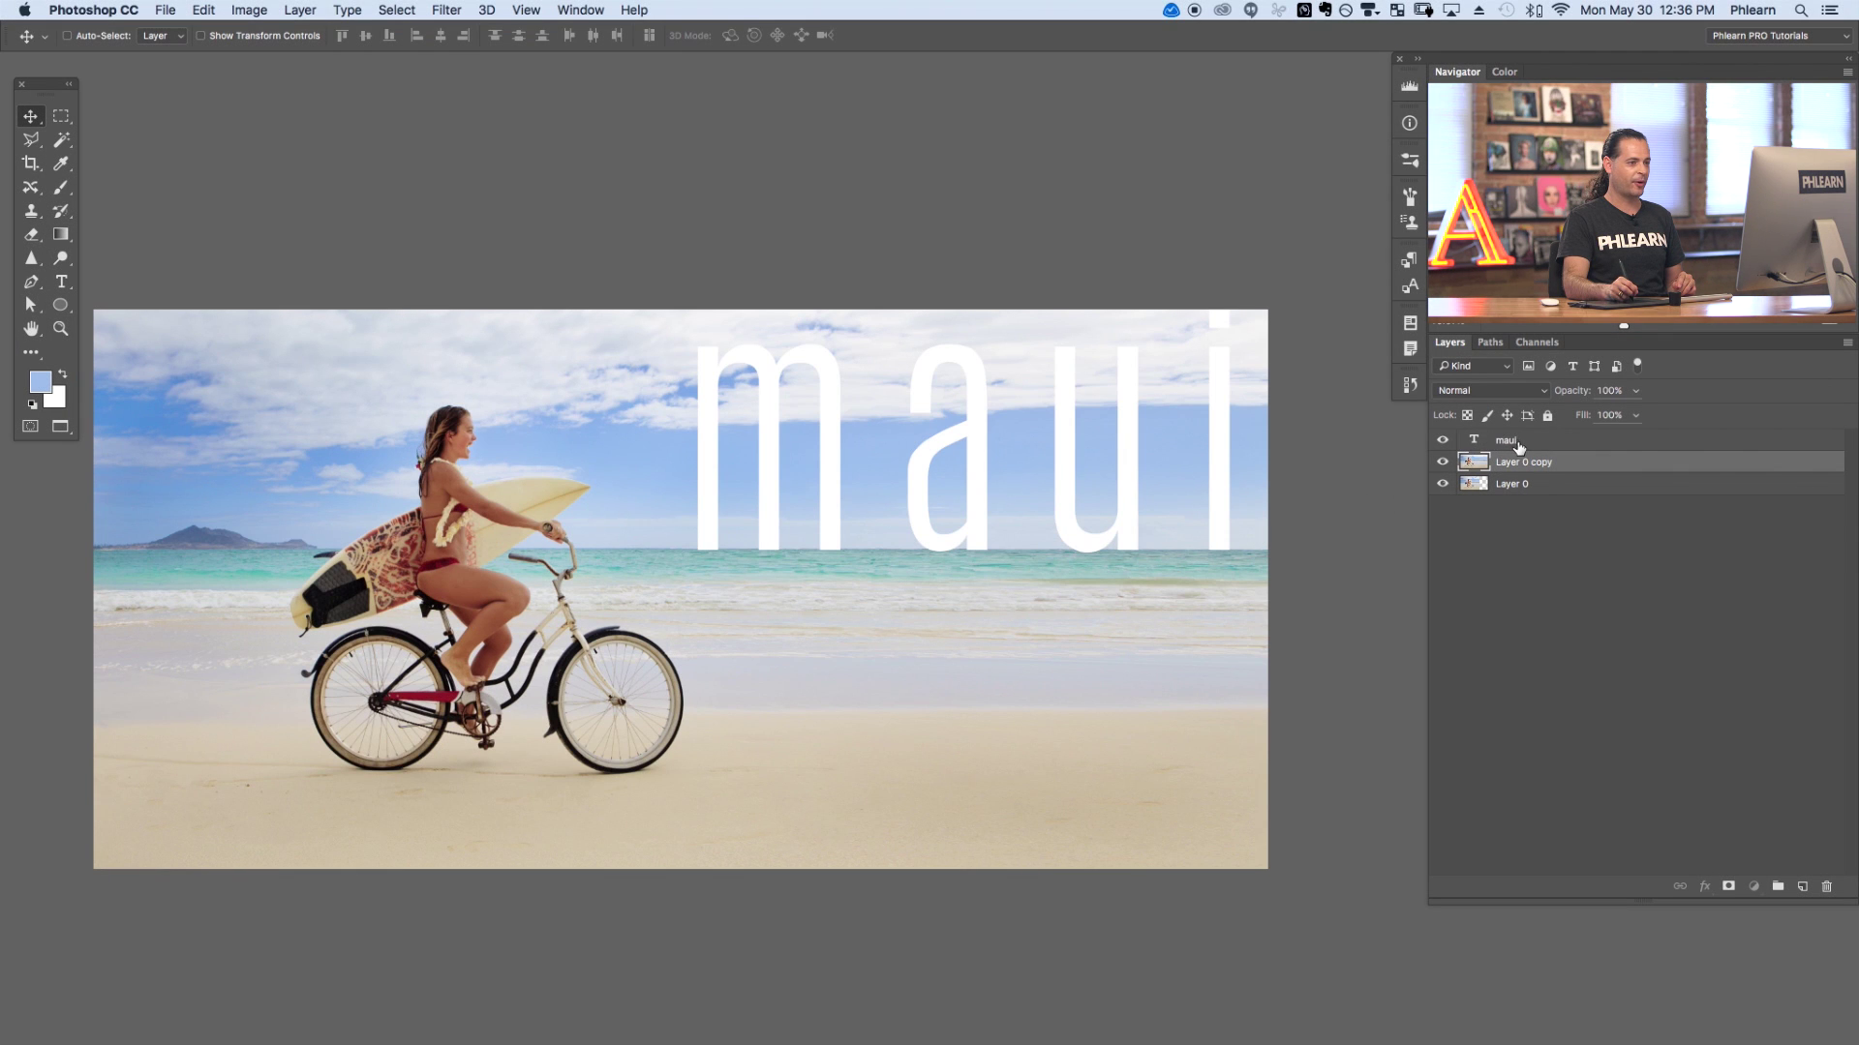
- Scale the maui text layer proportionally down to about 87%
{"action": "left_click", "coordinate": [1516, 444]}
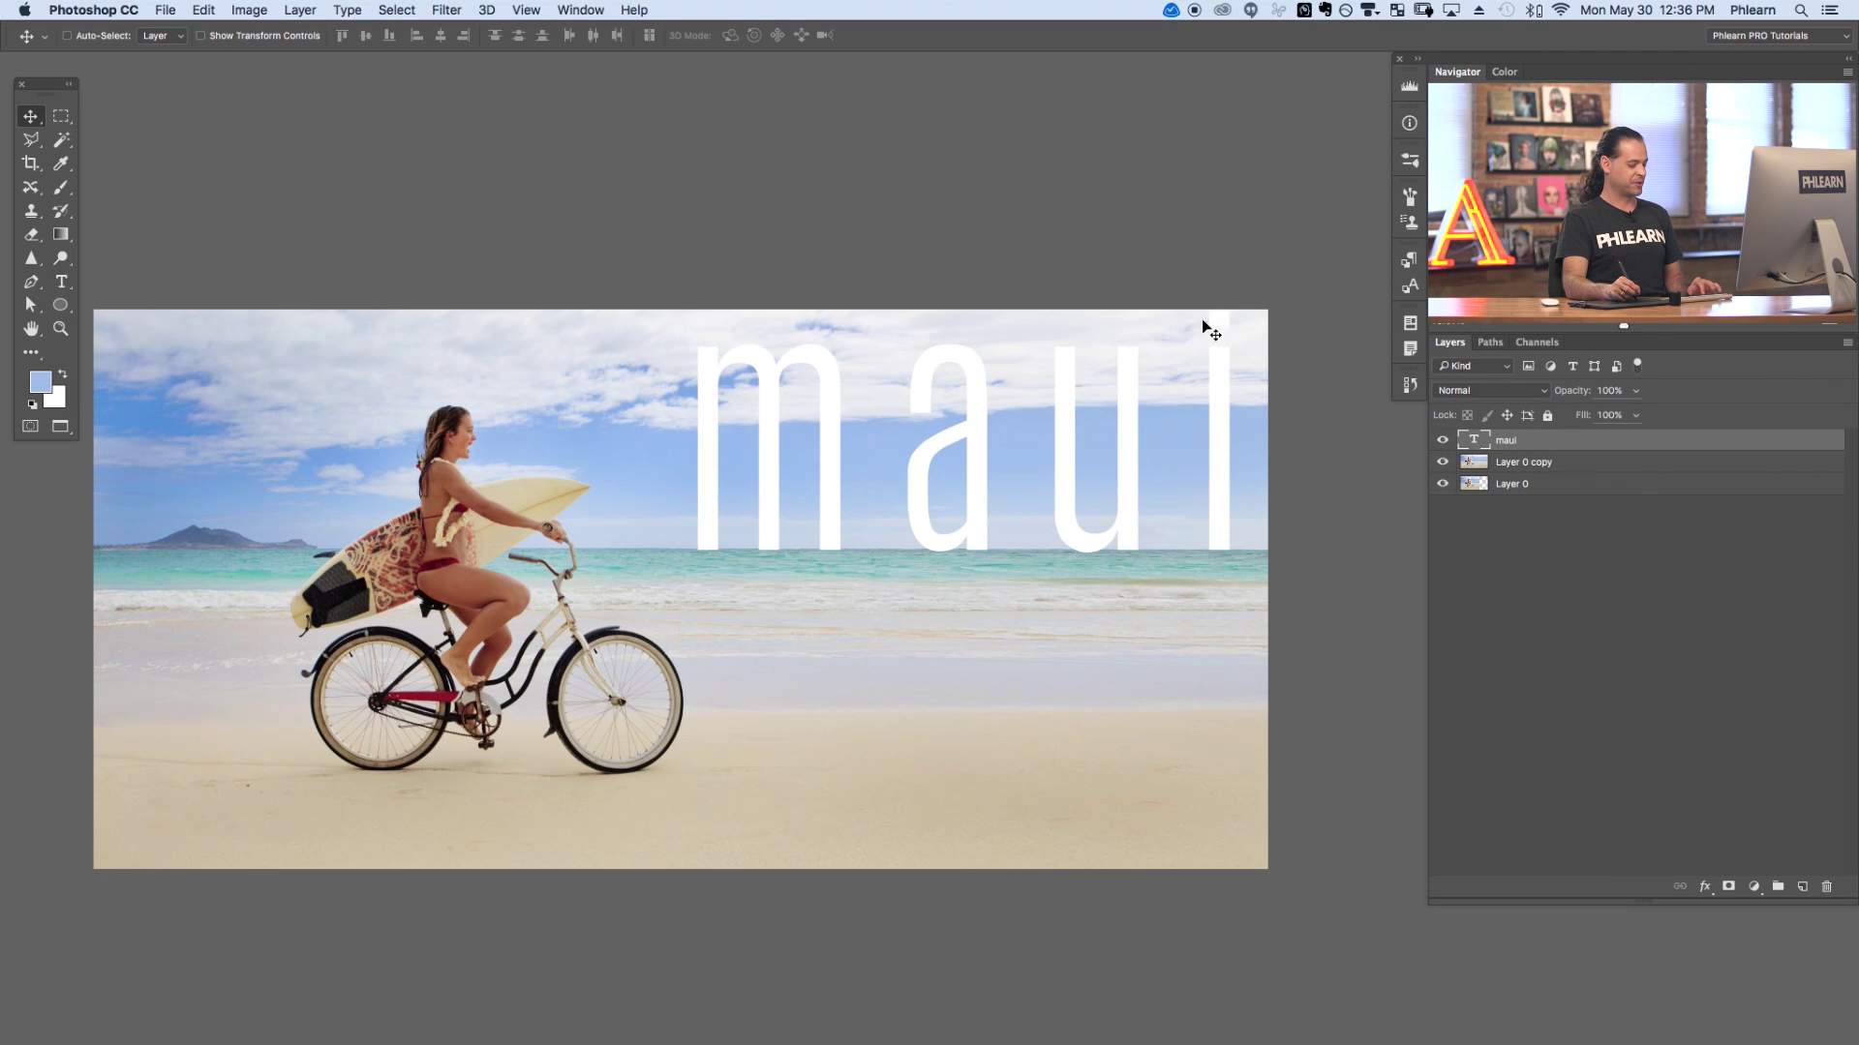
{"action": "key", "text": "ctrl+t"}
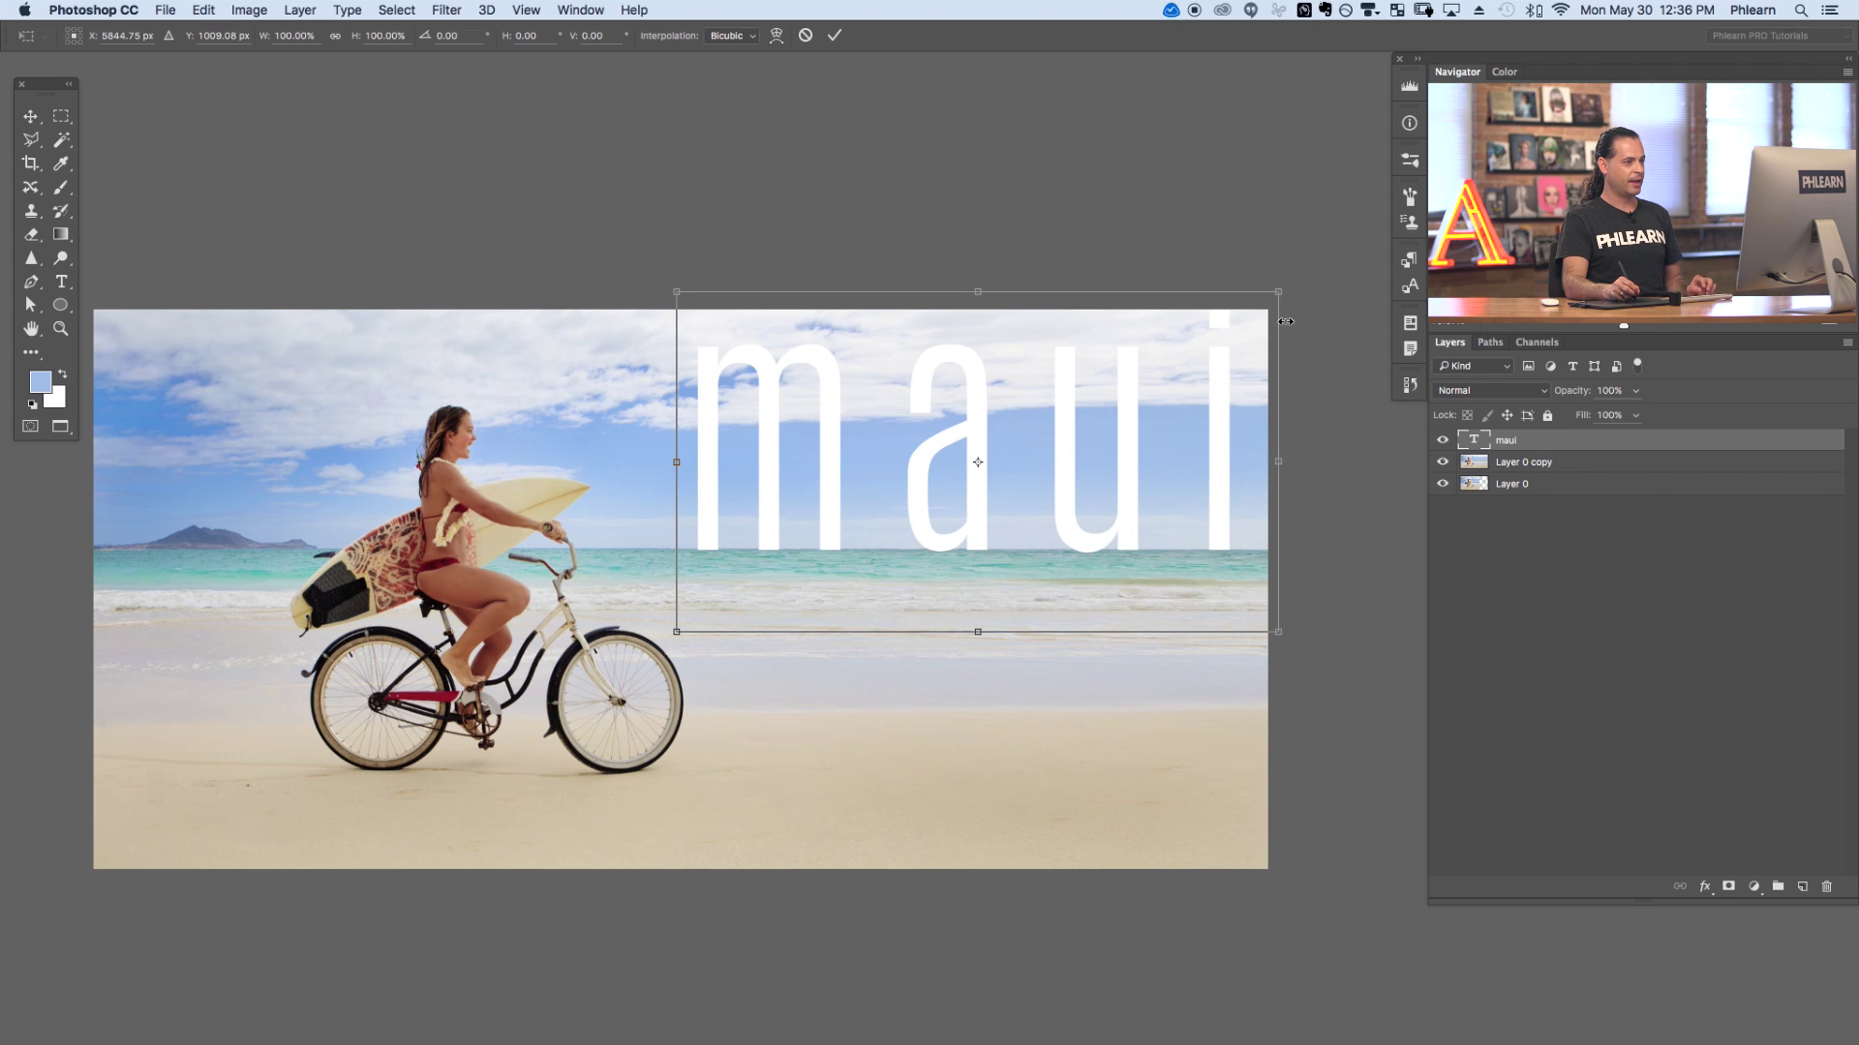
{"action": "left_click_drag", "start_coordinate": [1281, 288], "coordinate": [1217, 350]}
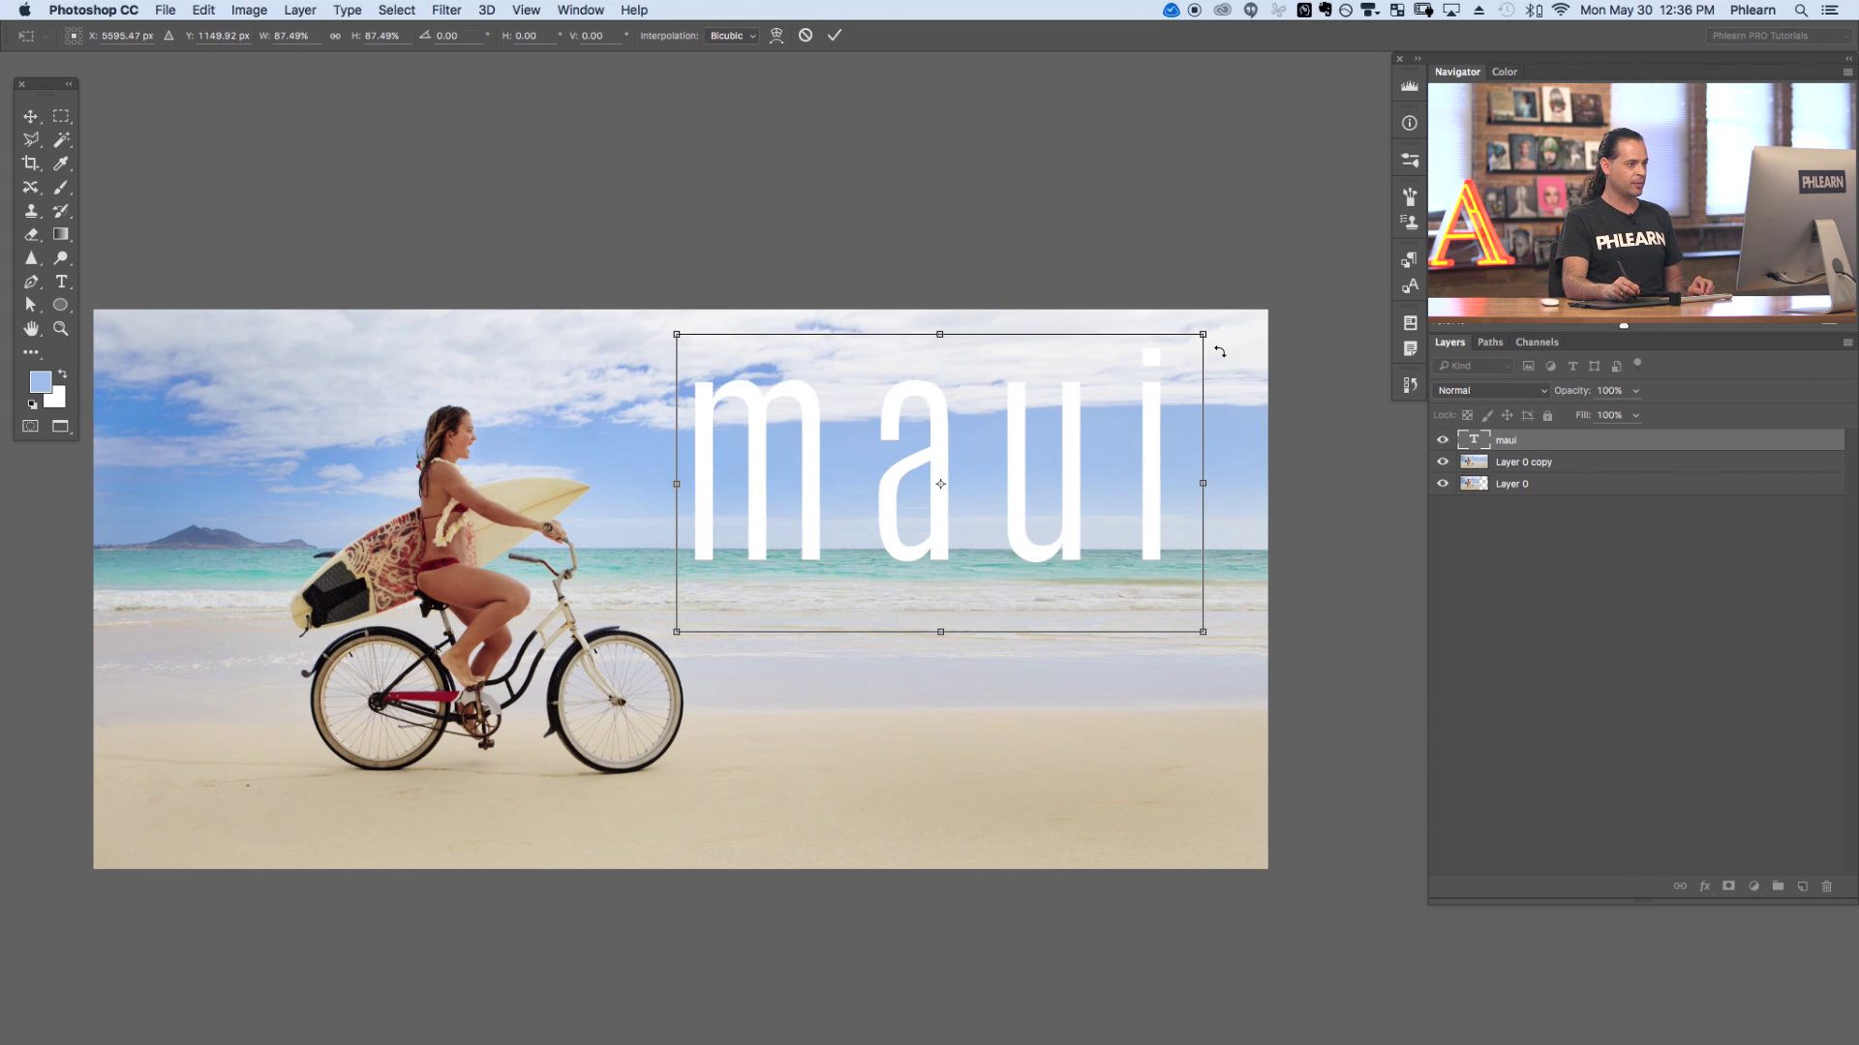
{"action": "key", "text": "Return"}
- Move the maui text so its baseline sits on the horizon, and nudge it slightly to the right
{"action": "left_click_drag", "start_coordinate": [1093, 552], "coordinate": [1131, 586]}
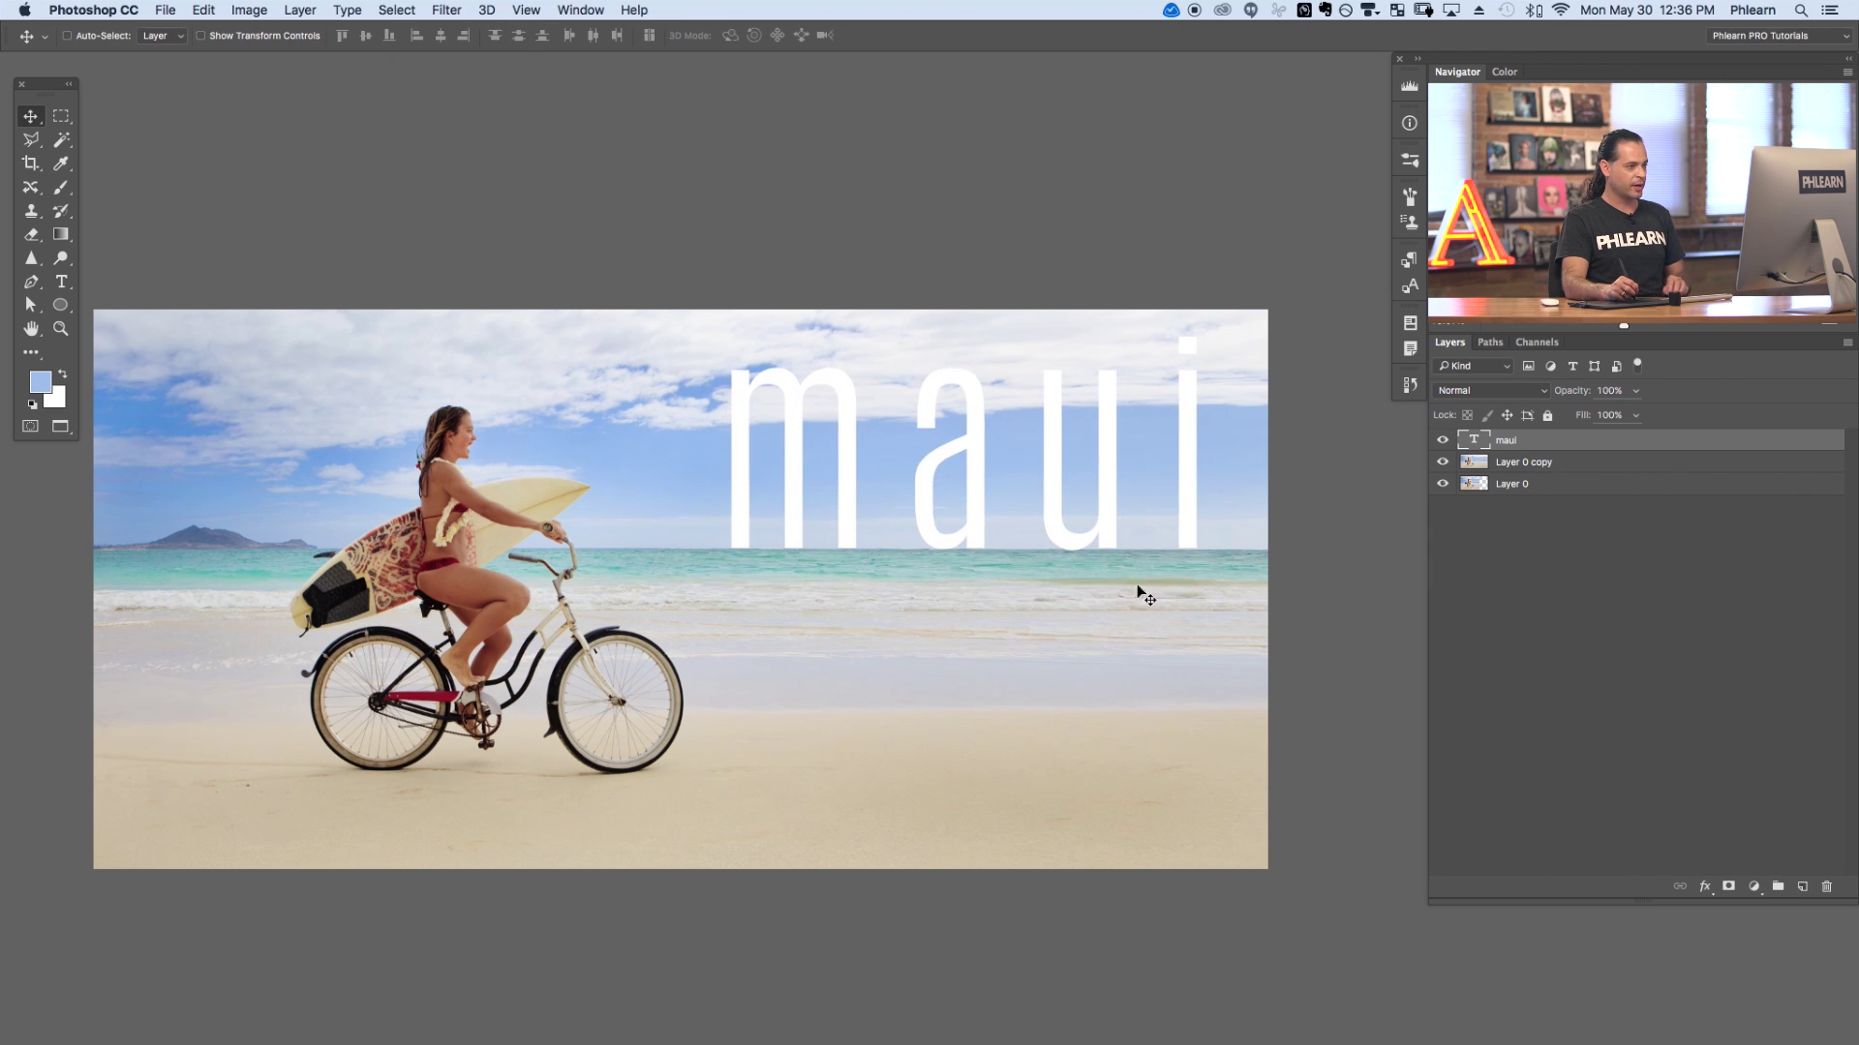
{"action": "key", "text": "Right"}
{"action": "key", "text": "Right"}
{"action": "key", "text": "Right"}
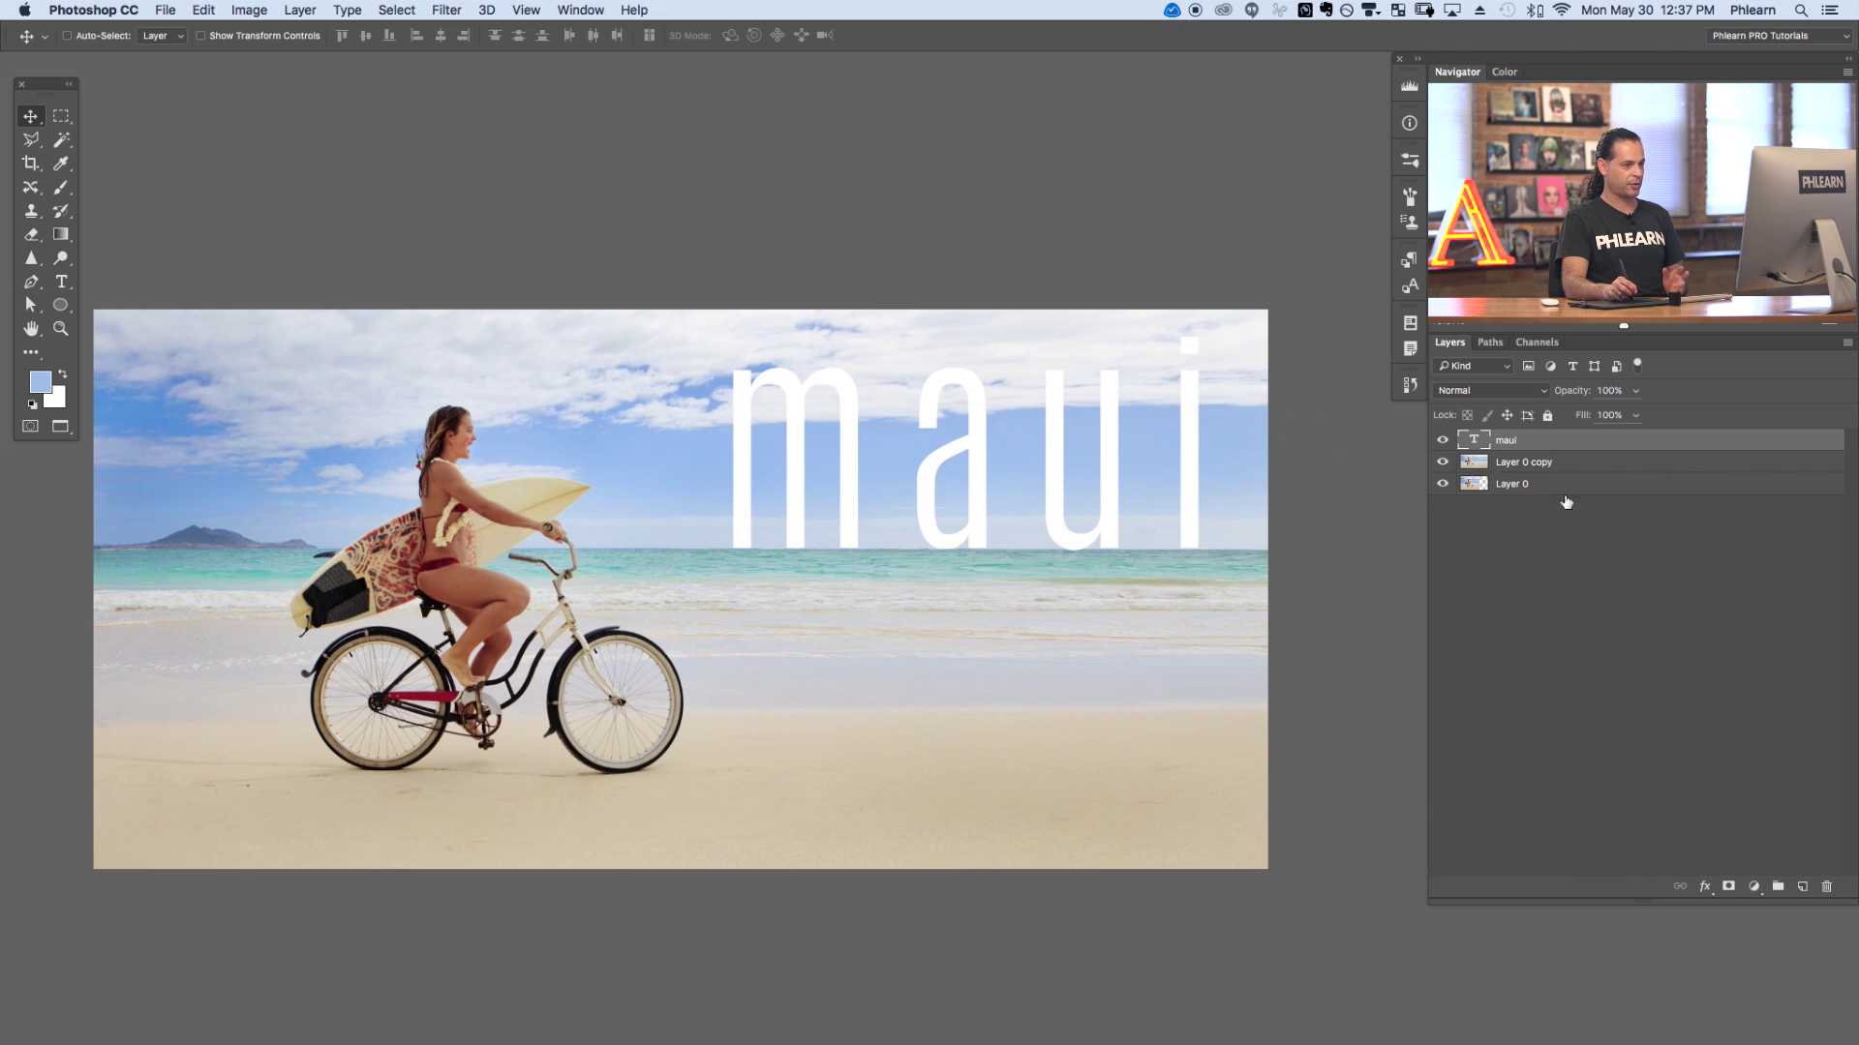
- Try covering the clouds behind the maui text with soft light-blue brush strokes on a new layer, and delete that layer
{"action": "left_click", "coordinate": [1564, 465]}
{"action": "left_click", "coordinate": [1803, 887]}
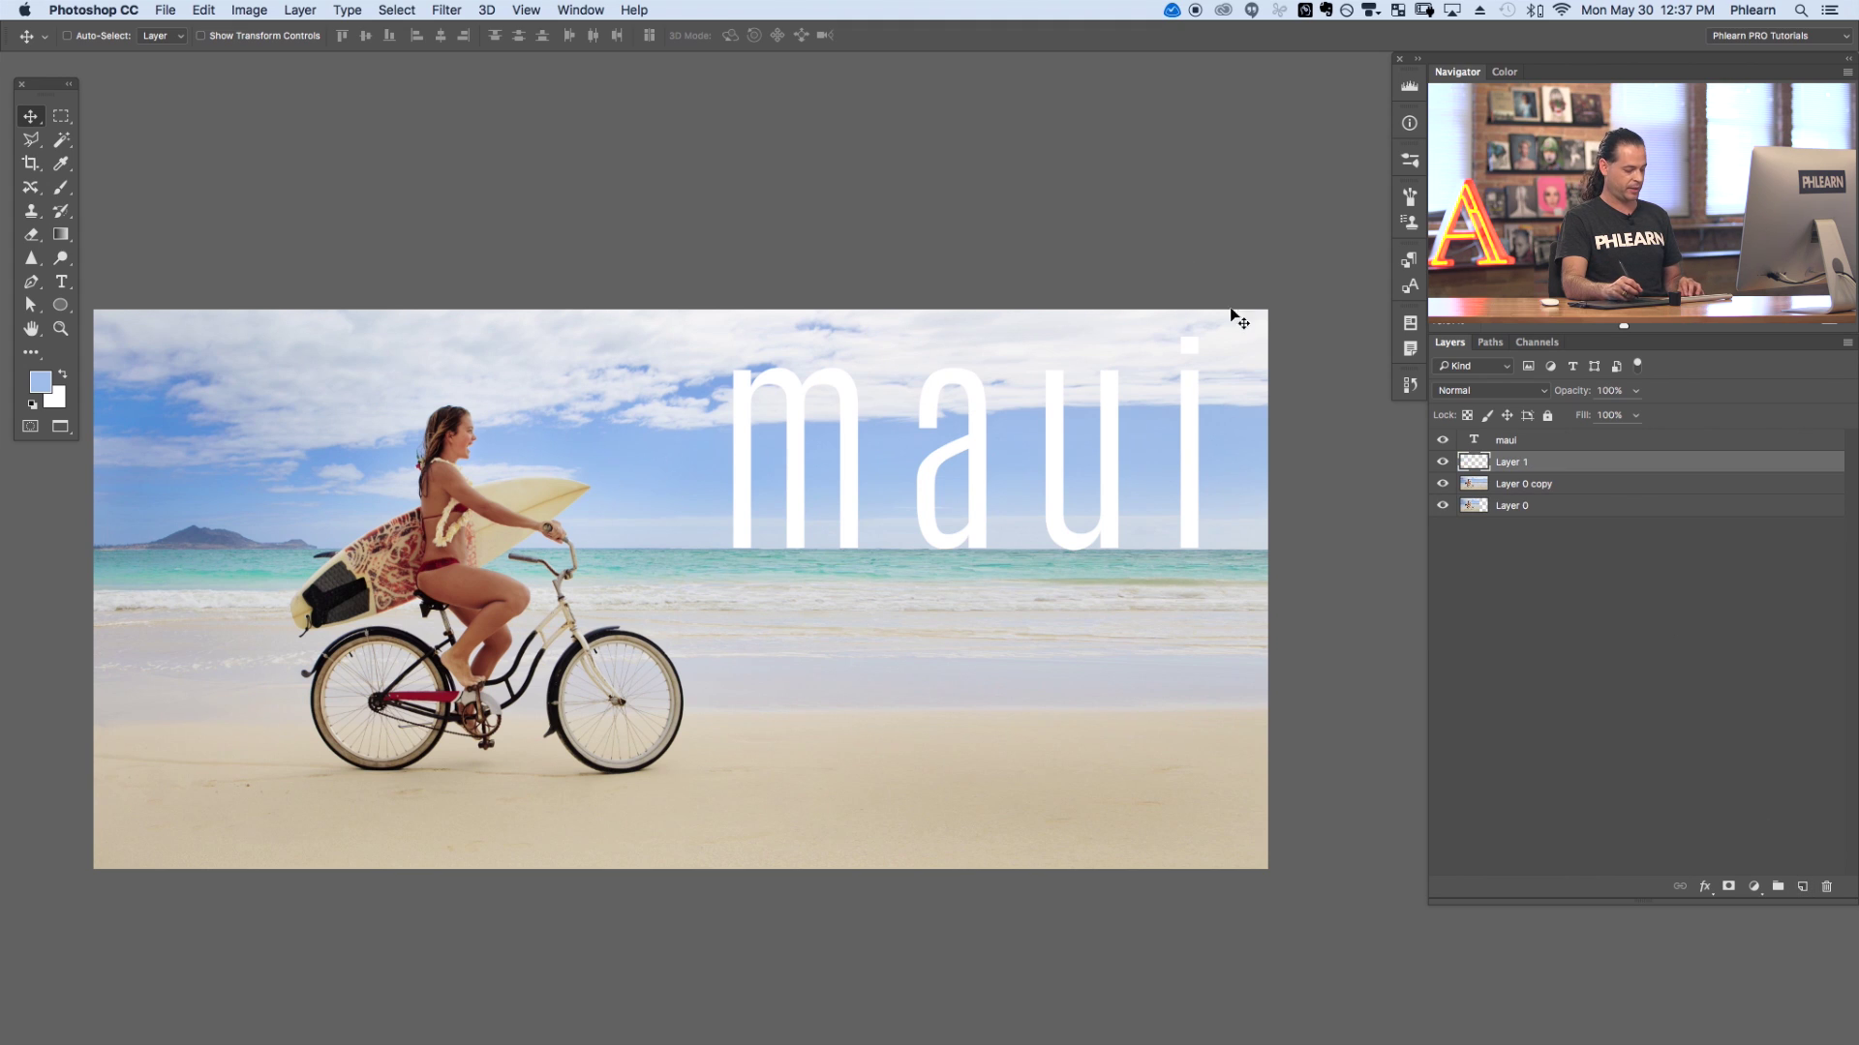
{"action": "key", "text": "b"}
{"action": "right_click", "coordinate": [953, 337]}
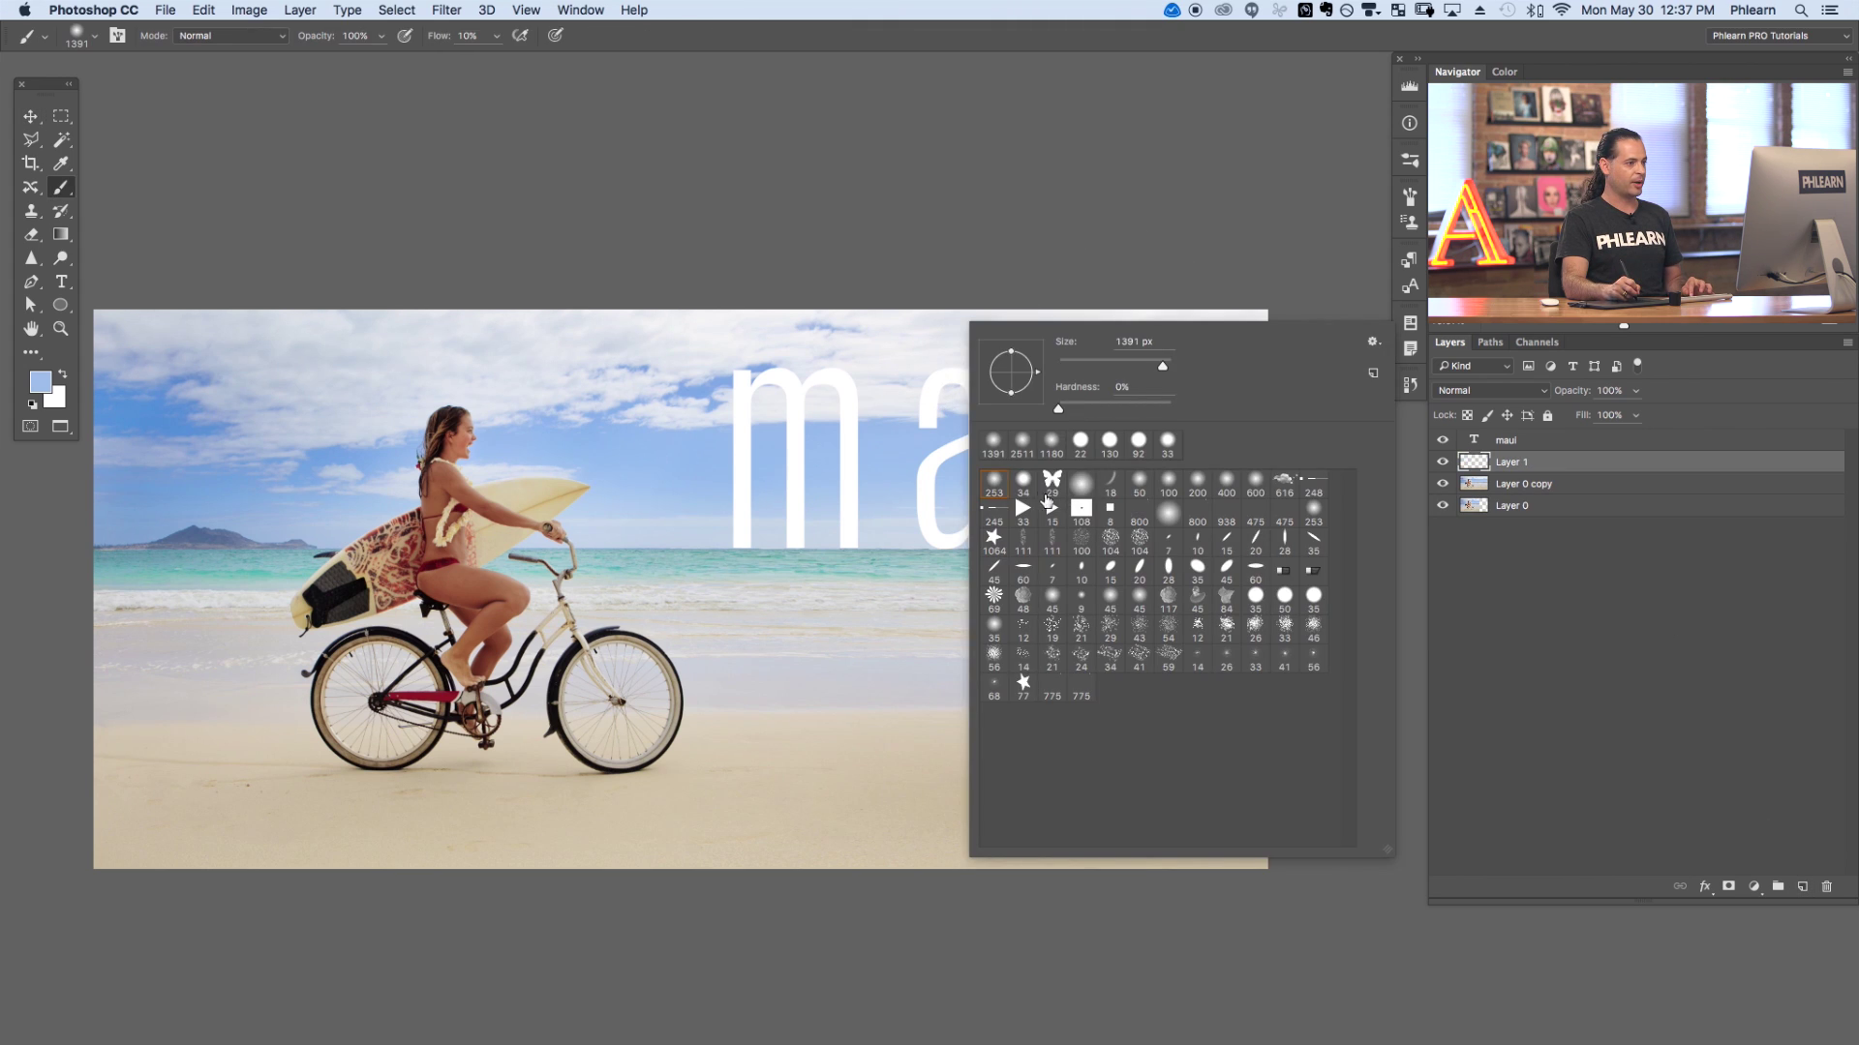
{"action": "key", "text": "Escape"}
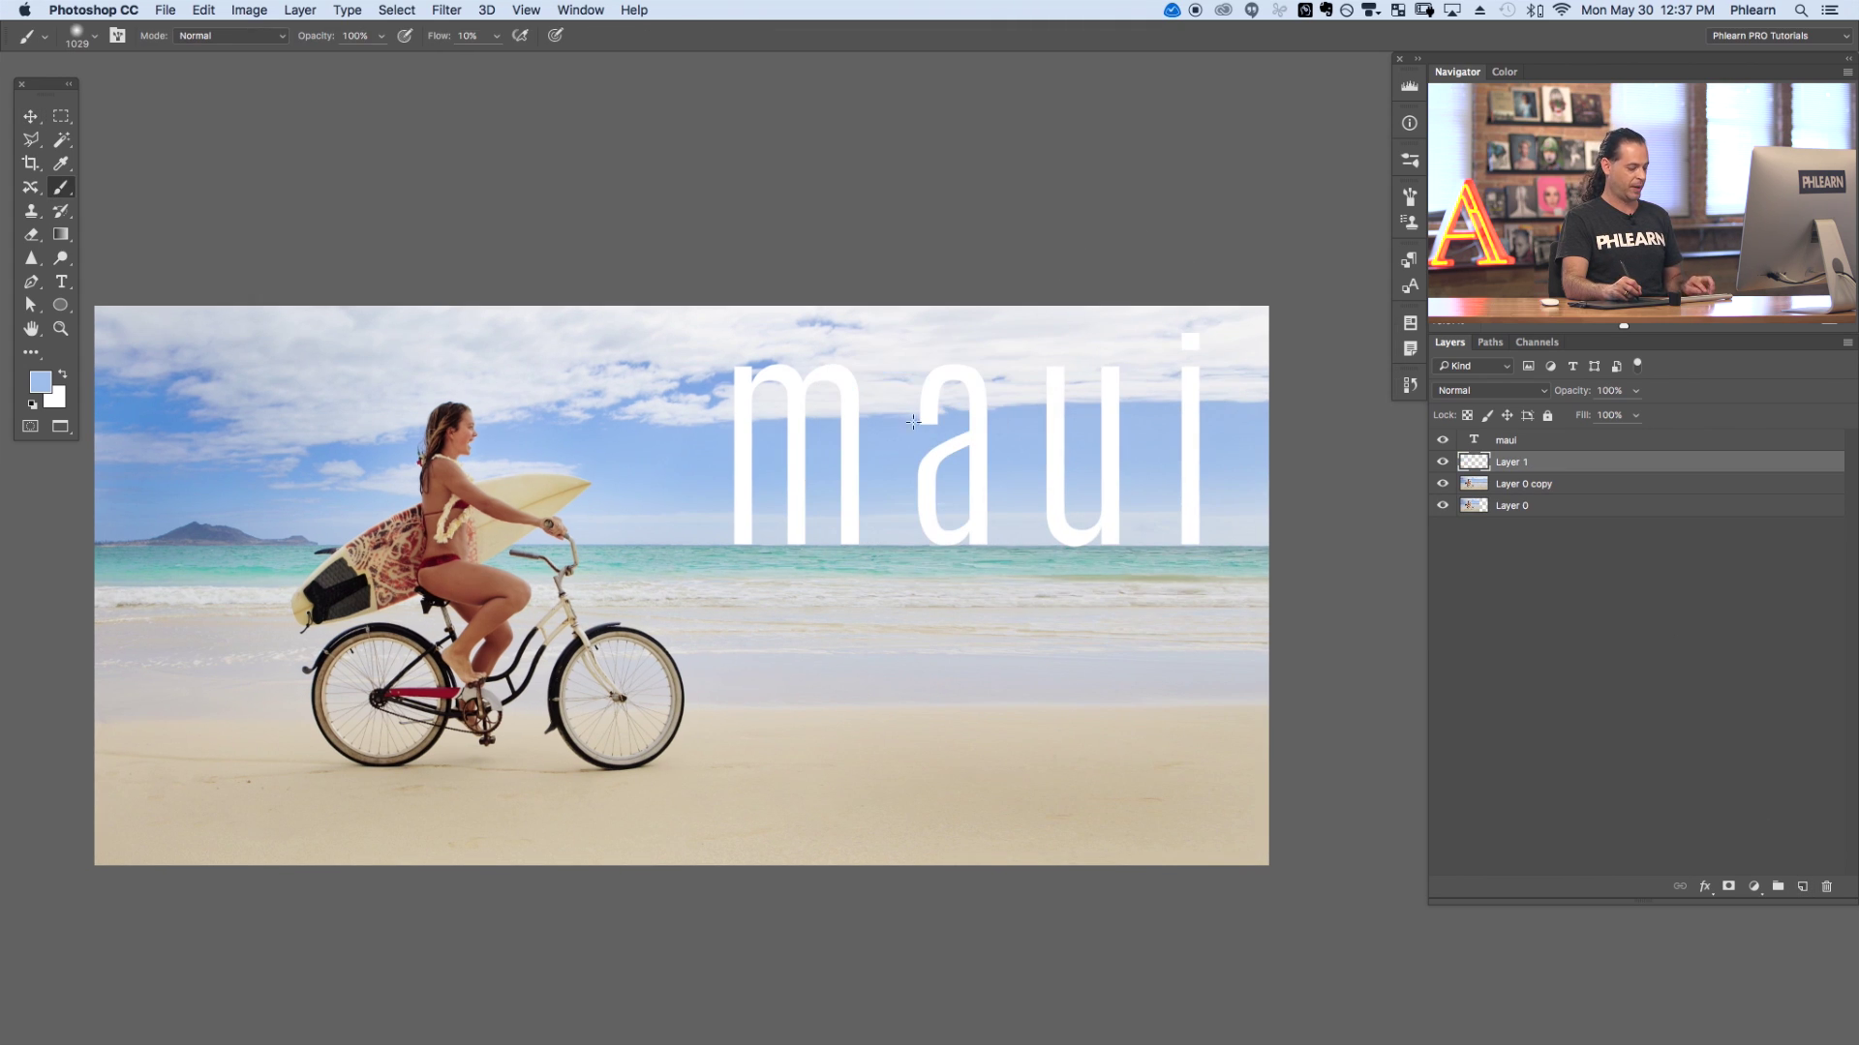
{"action": "mouse_move", "coordinate": [978, 436]}
{"action": "left_mouse_down"}
{"action": "mouse_move", "coordinate": [1113, 369]}
{"action": "mouse_move", "coordinate": [1196, 376]}
{"action": "mouse_move", "coordinate": [1152, 431]}
{"action": "mouse_move", "coordinate": [1132, 337]}
{"action": "mouse_move", "coordinate": [937, 378]}
{"action": "mouse_move", "coordinate": [971, 350]}
{"action": "mouse_move", "coordinate": [910, 354]}
{"action": "mouse_move", "coordinate": [874, 382]}
{"action": "mouse_move", "coordinate": [801, 374]}
{"action": "left_mouse_up"}
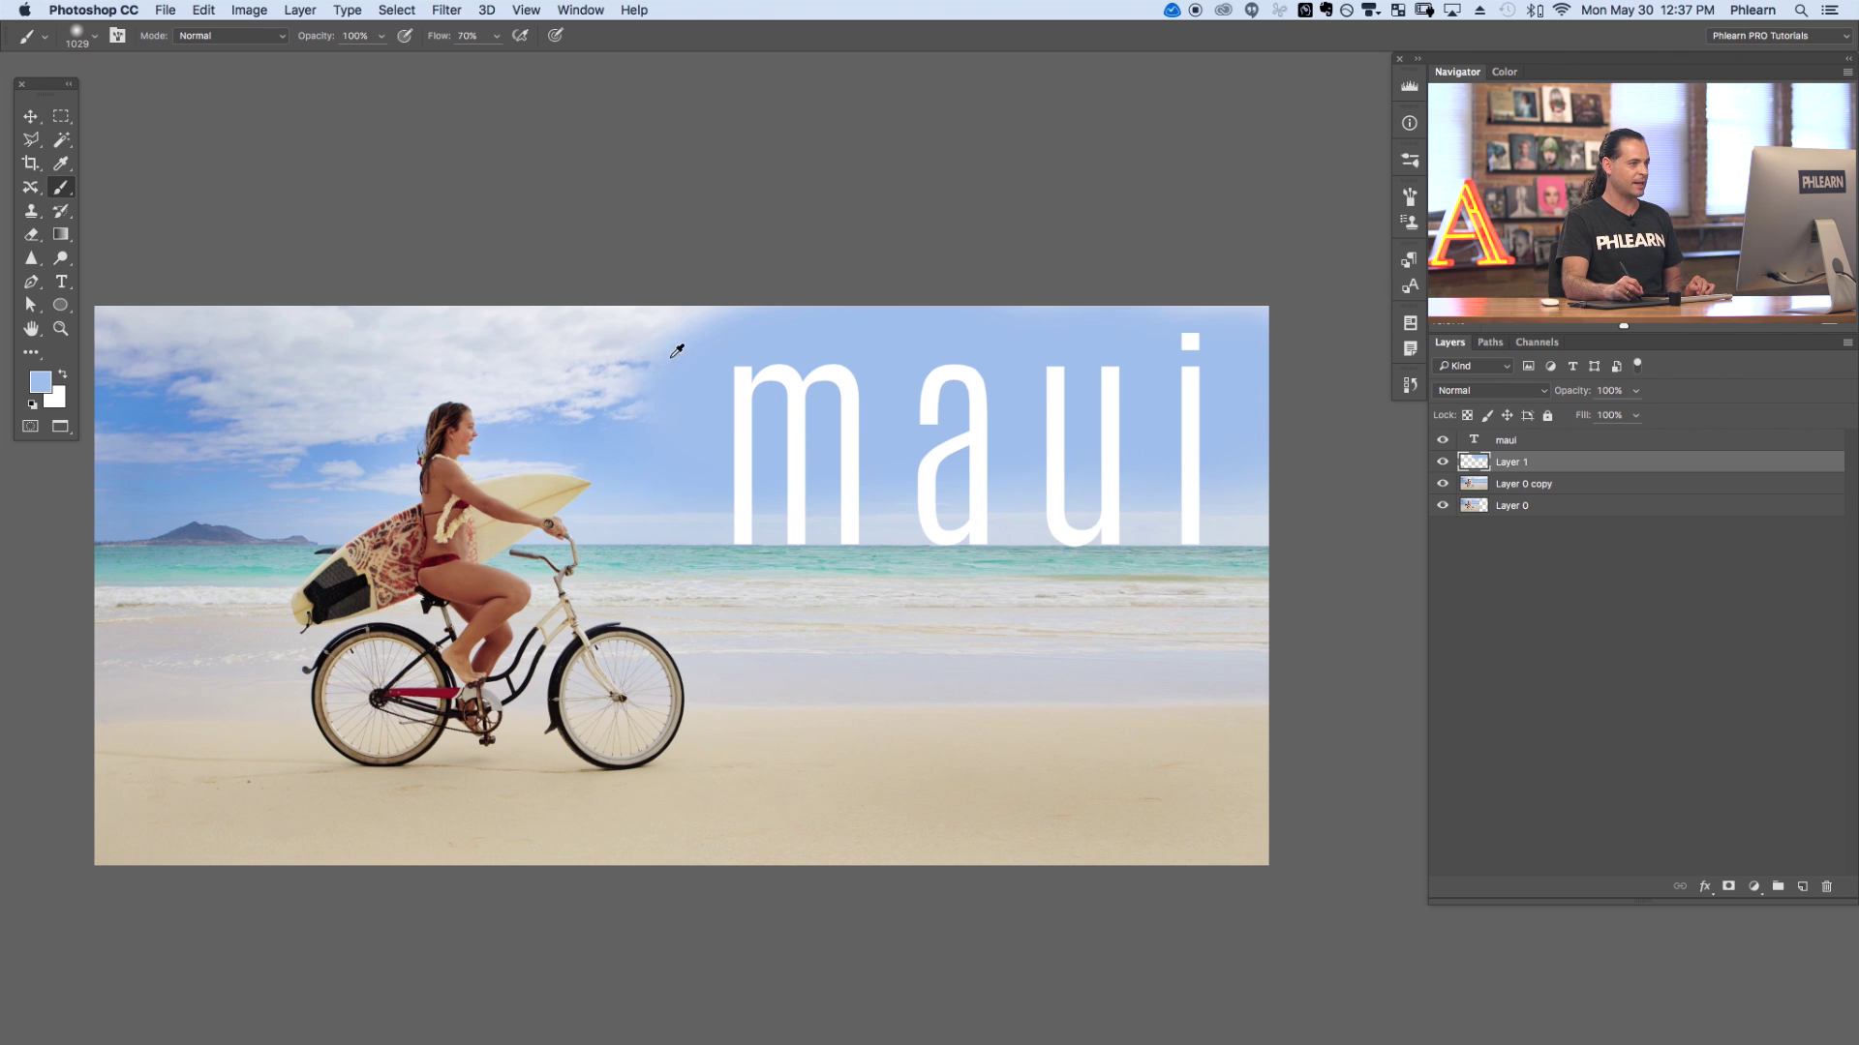
{"action": "key", "text": "BackSpace"}
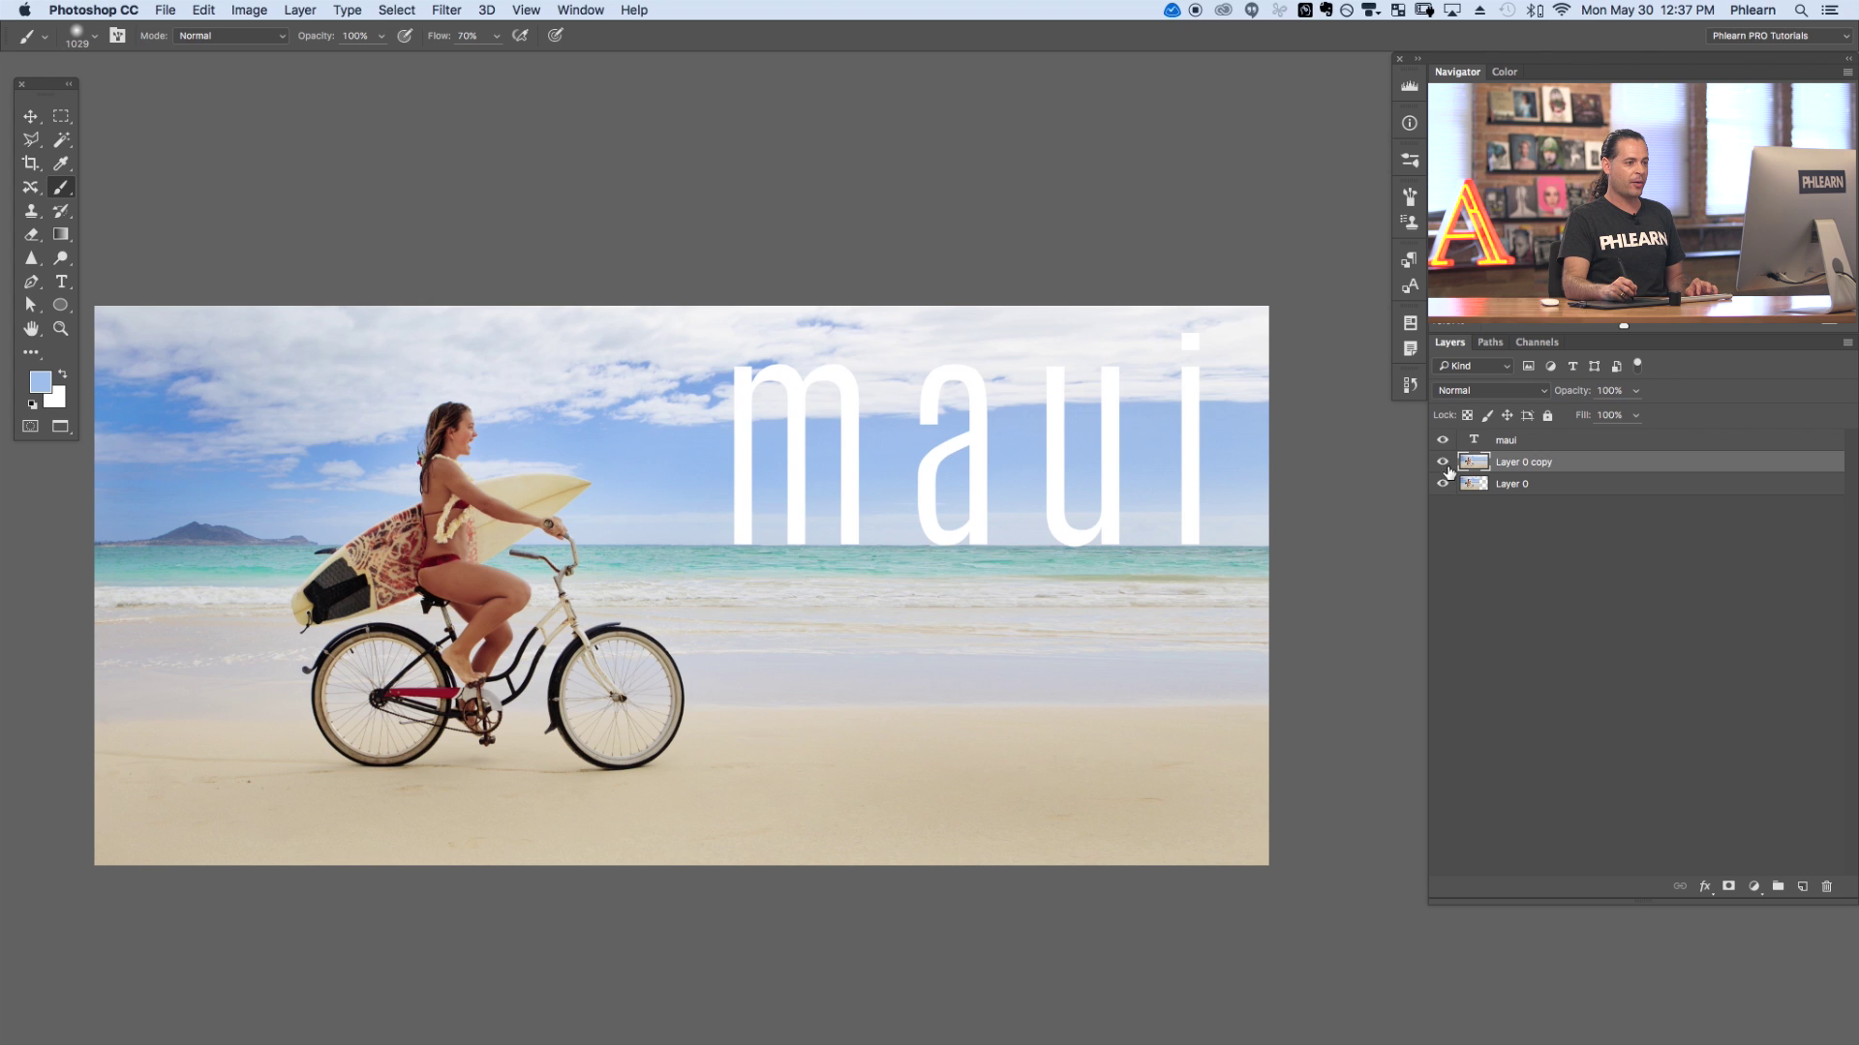
- On Layer 0 copy, start a Polygonal Lasso outline above the woman's head, tracing her face and the surfboard's edge down to the horizon
{"action": "key", "text": "super+plus"}
{"action": "key", "text": "super+plus"}
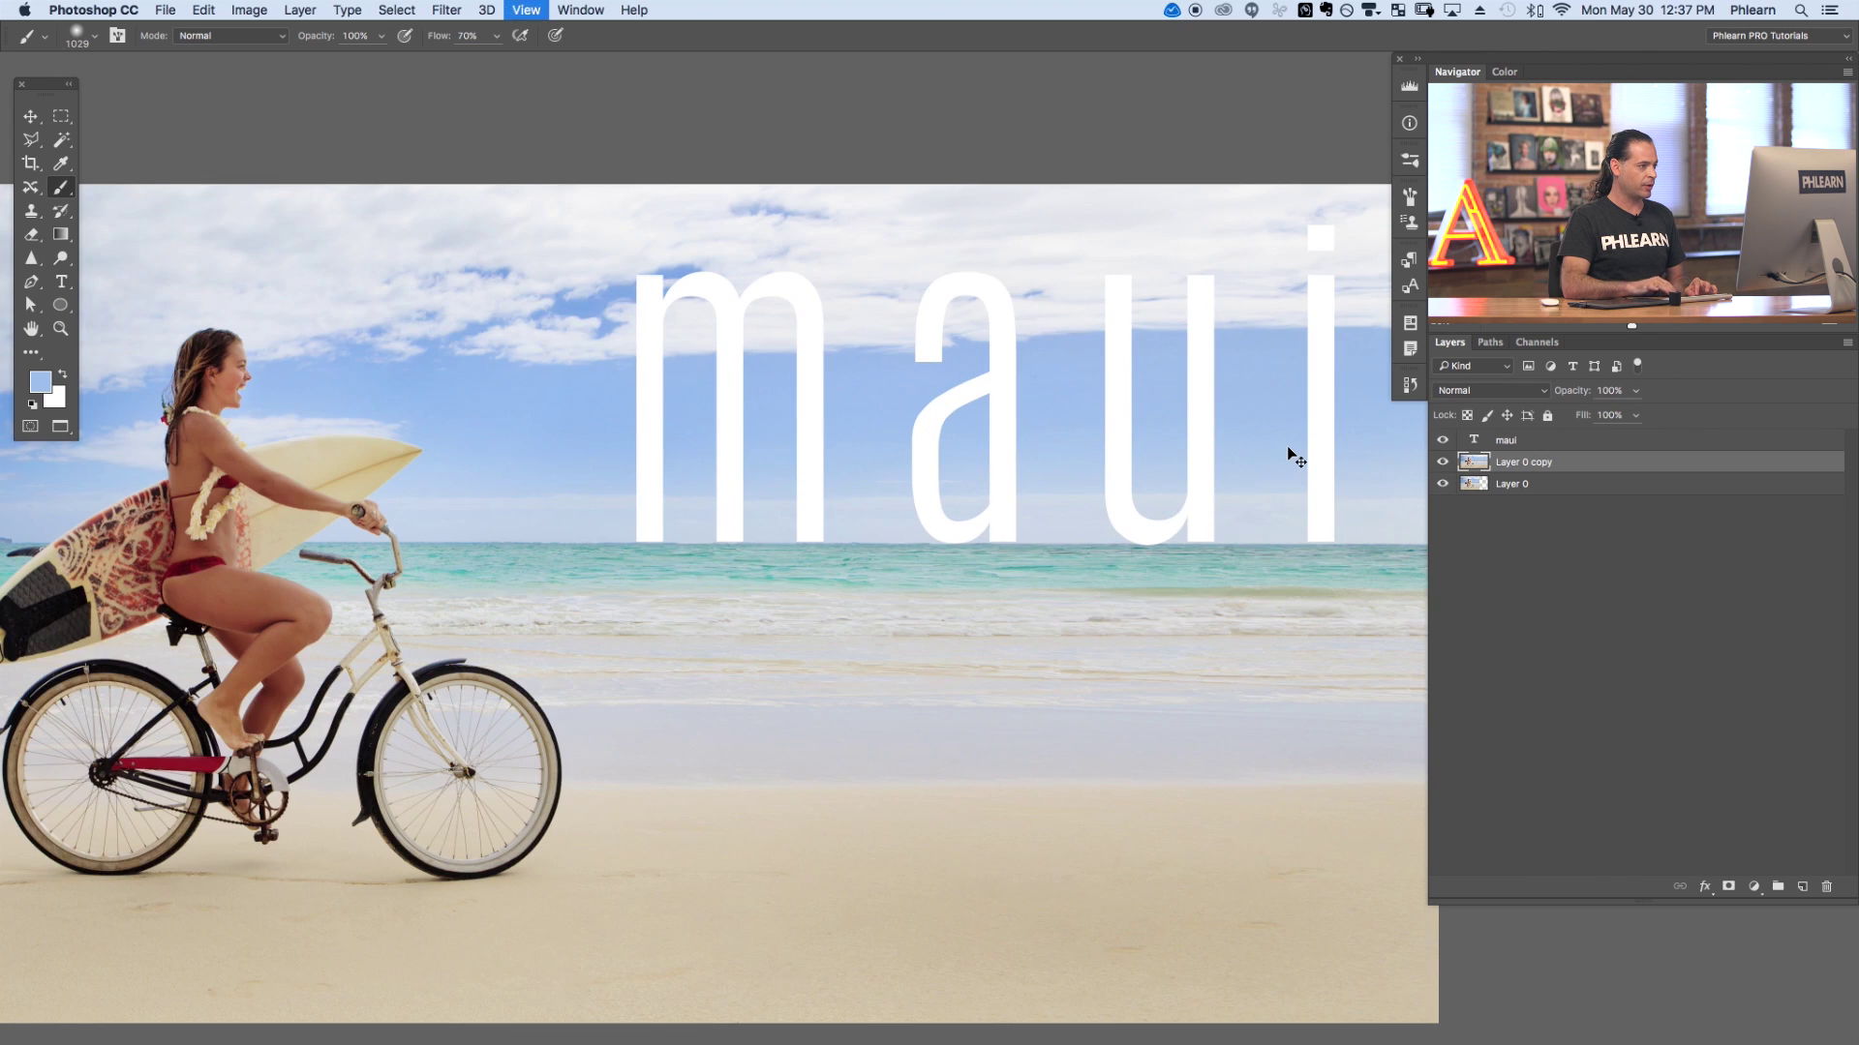
{"action": "left_click_drag", "start_coordinate": [484, 483], "coordinate": [846, 610]}
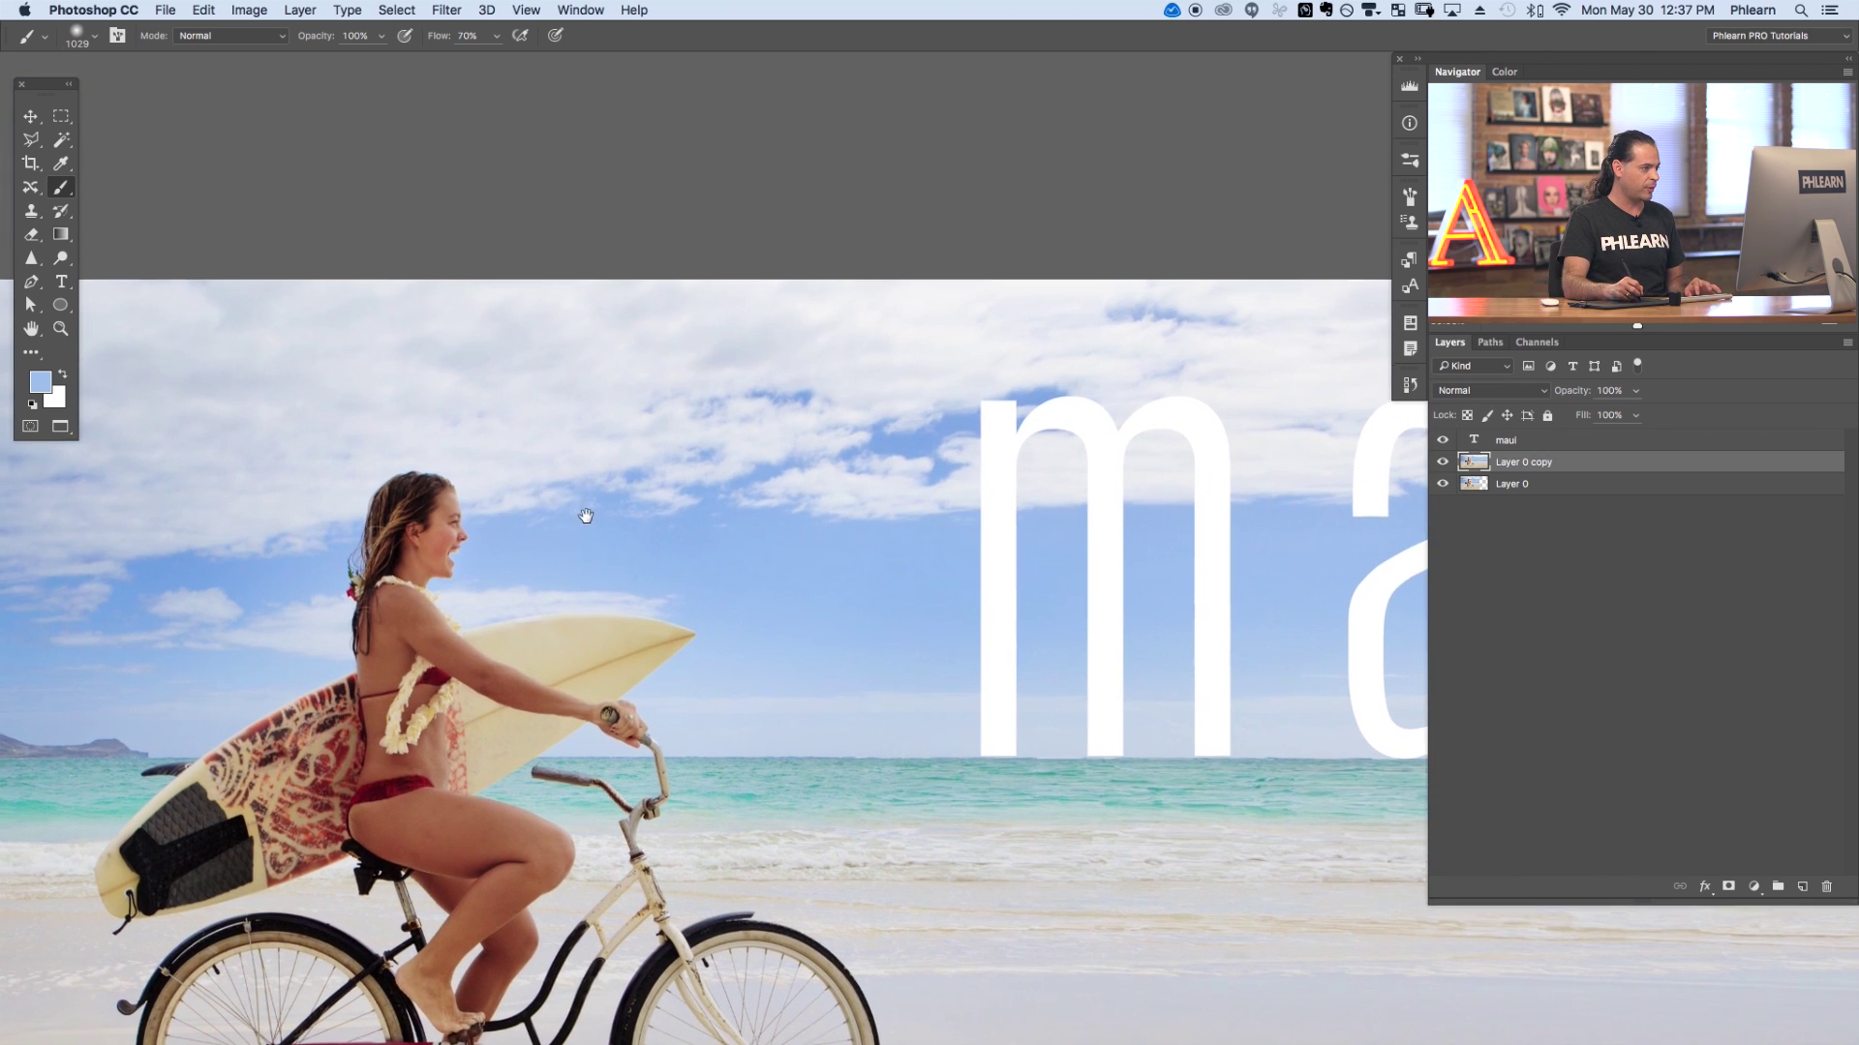
{"action": "left_click", "coordinate": [30, 143]}
{"action": "mouse_move", "coordinate": [30, 143]}
{"action": "left_mouse_down"}
{"action": "mouse_move", "coordinate": [96, 136]}
{"action": "mouse_move", "coordinate": [97, 153]}
{"action": "left_mouse_up"}
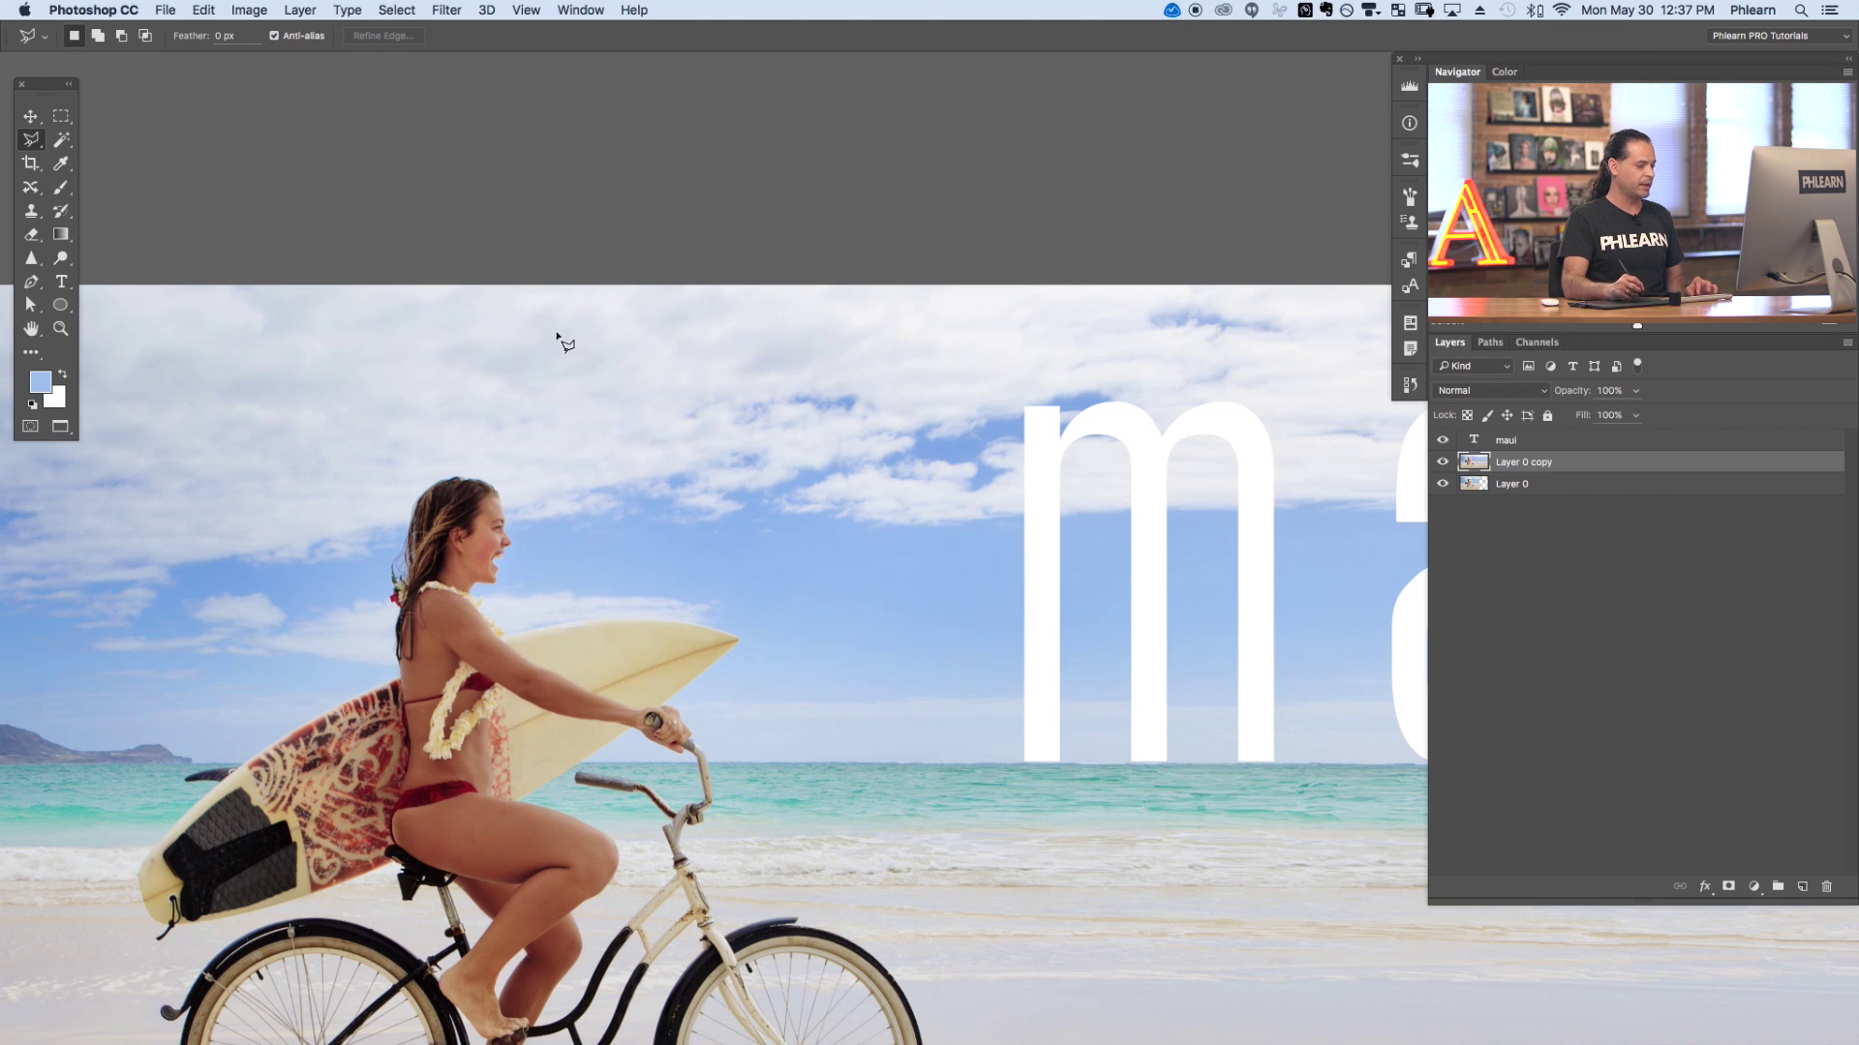
{"action": "key", "text": "super+plus"}
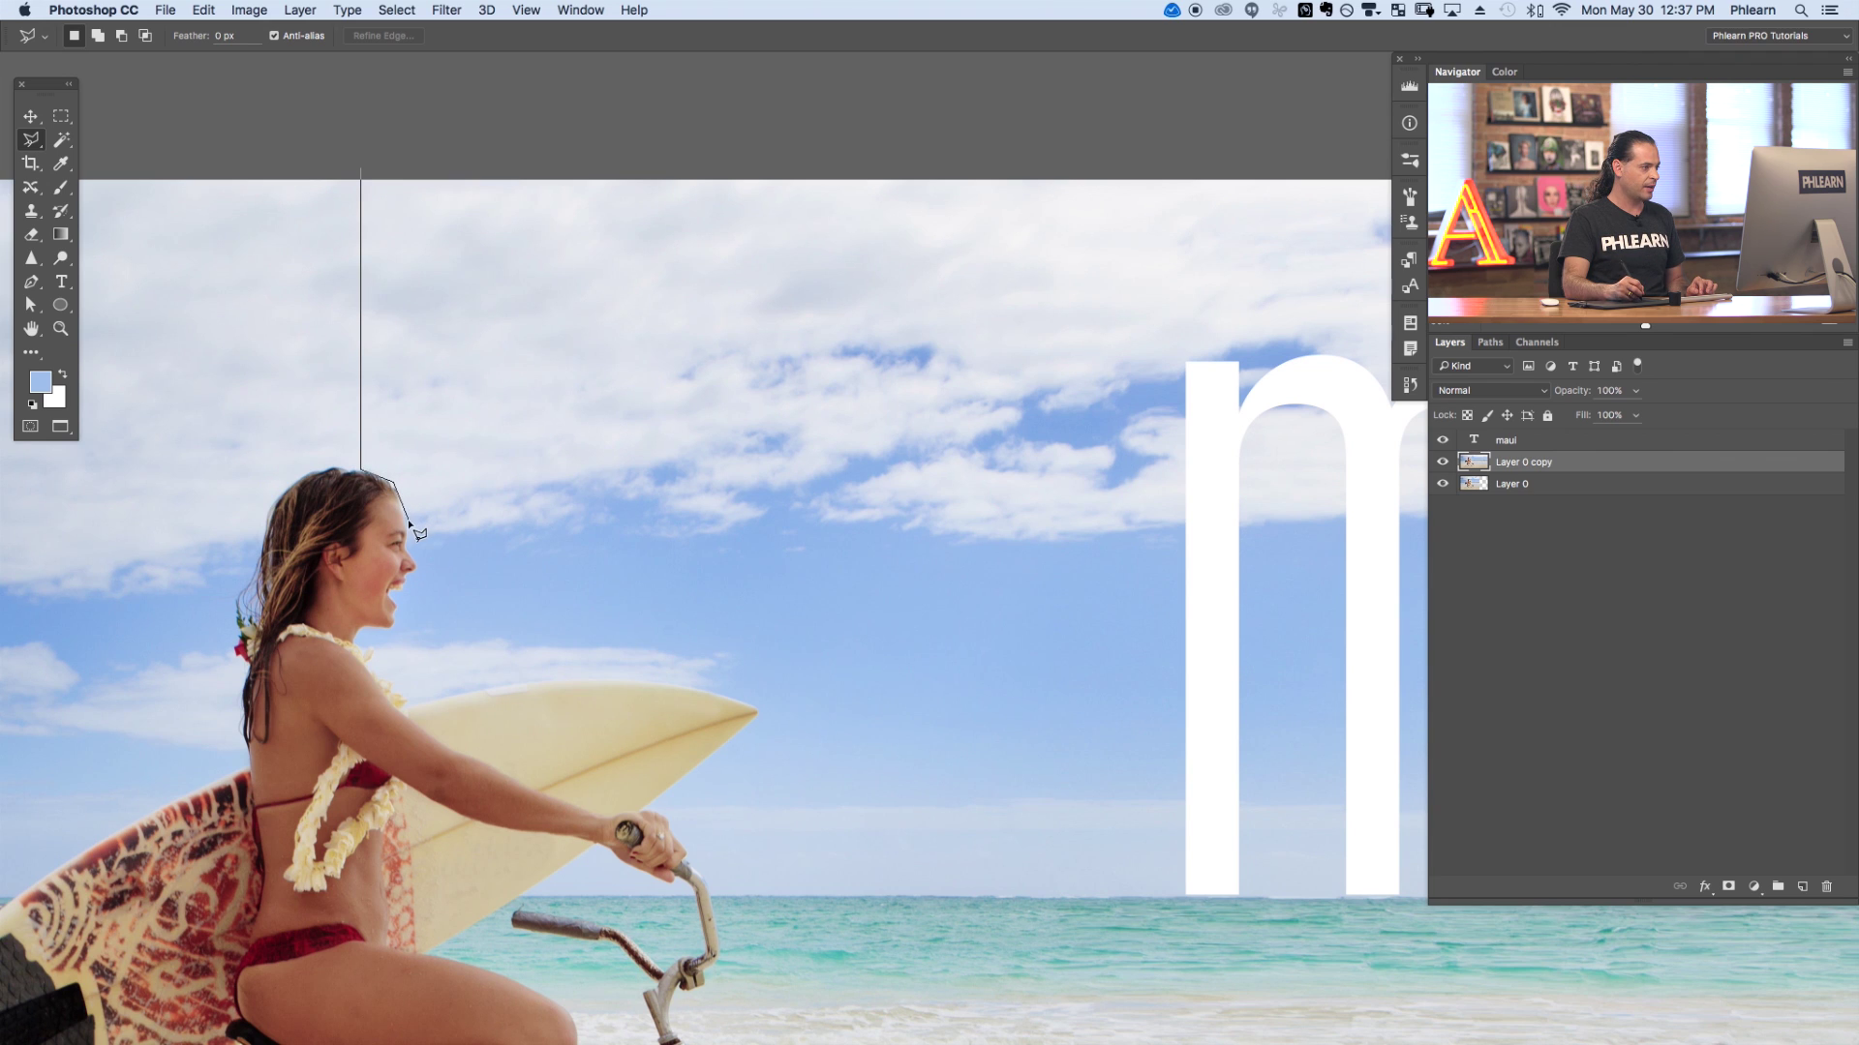
{"action": "left_click", "coordinate": [420, 565]}
{"action": "left_click", "coordinate": [389, 634]}
{"action": "left_click", "coordinate": [371, 641]}
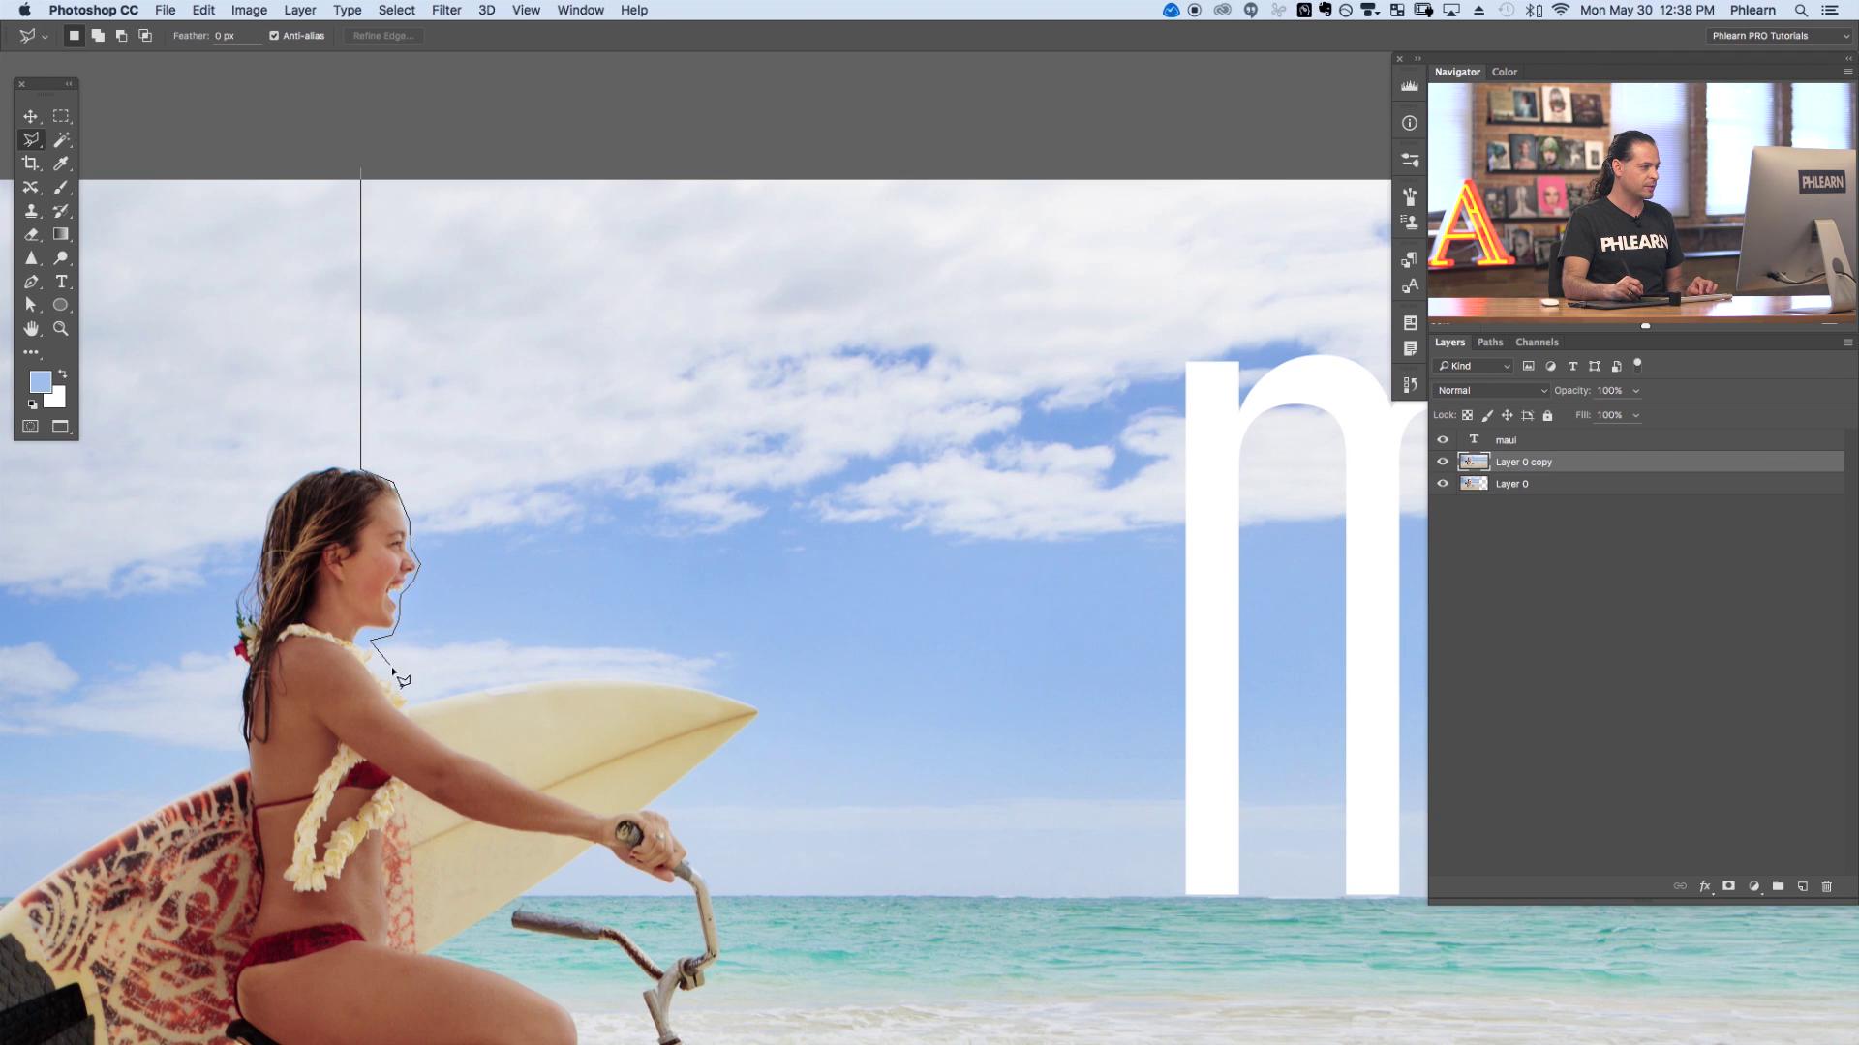
{"action": "left_click", "coordinate": [407, 693]}
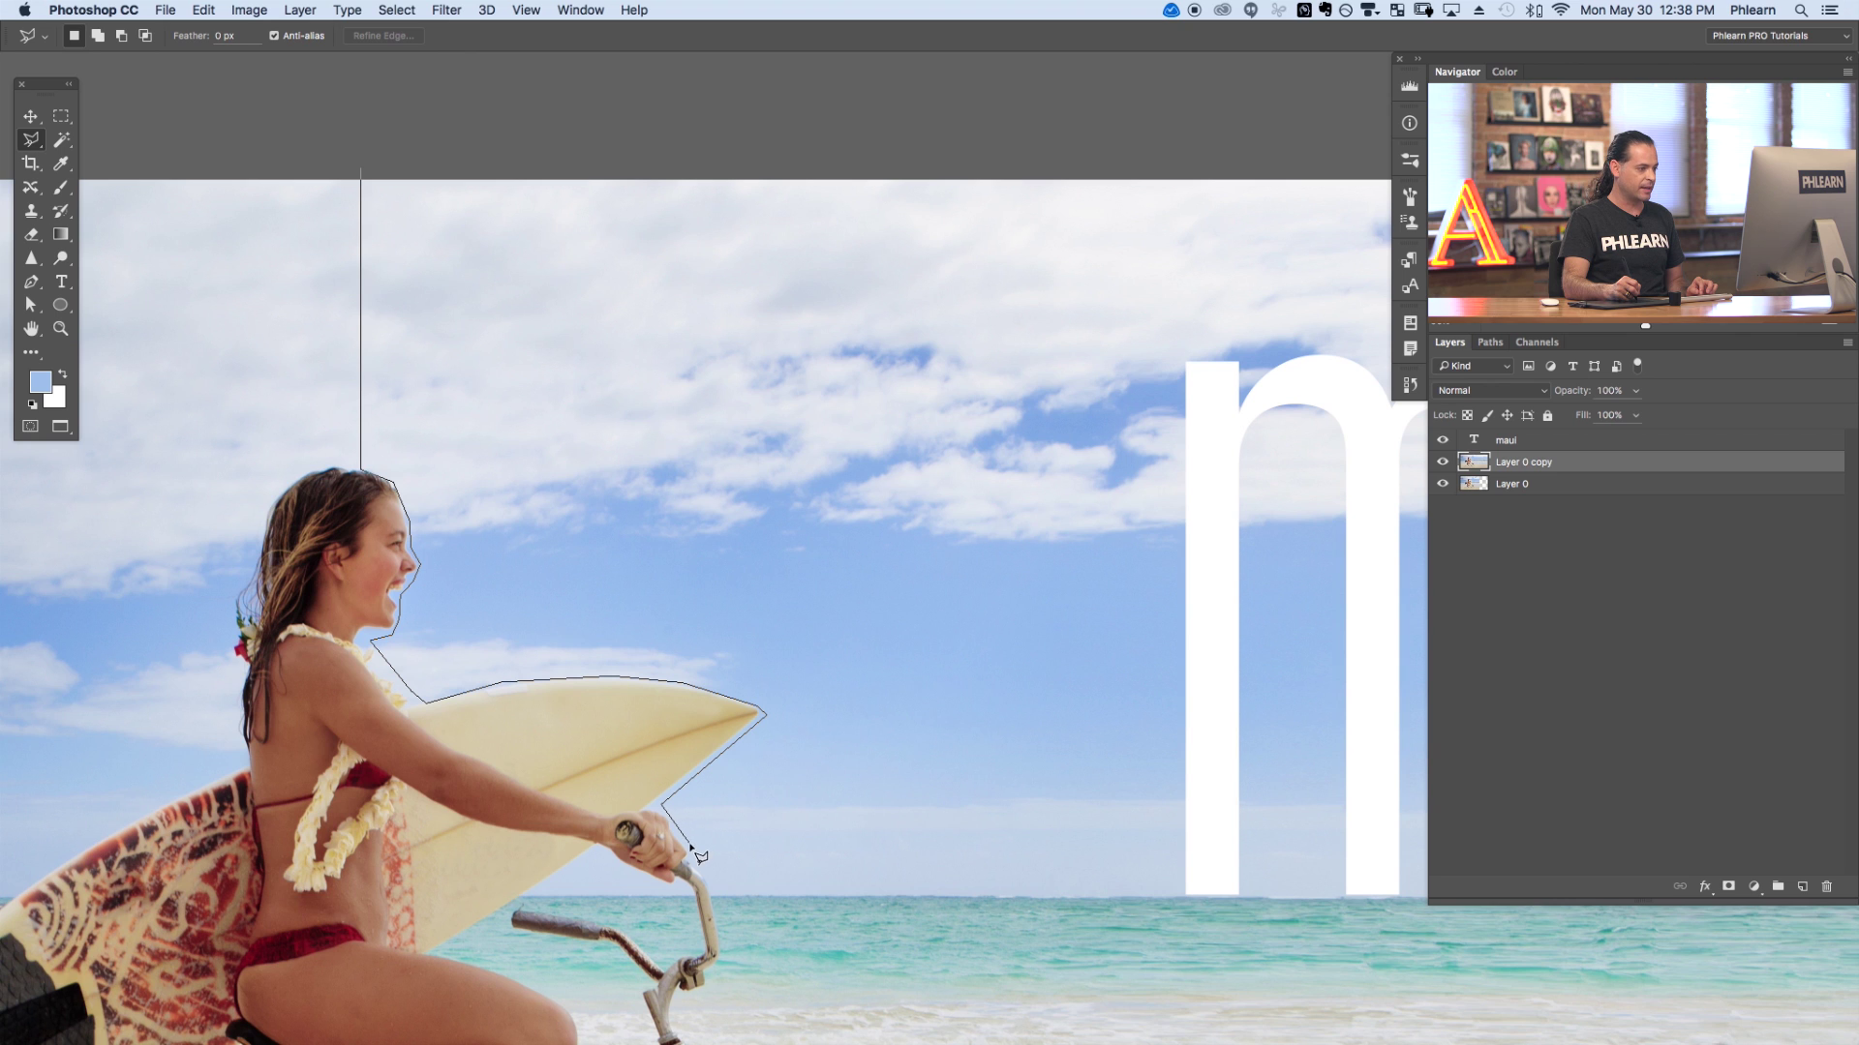
{"action": "left_click", "coordinate": [723, 891]}
- Continue the lasso outline along the horizon past the right image edge and back above the canvas, closing the sky selection
{"action": "left_click_drag", "start_coordinate": [975, 859], "coordinate": [217, 827]}
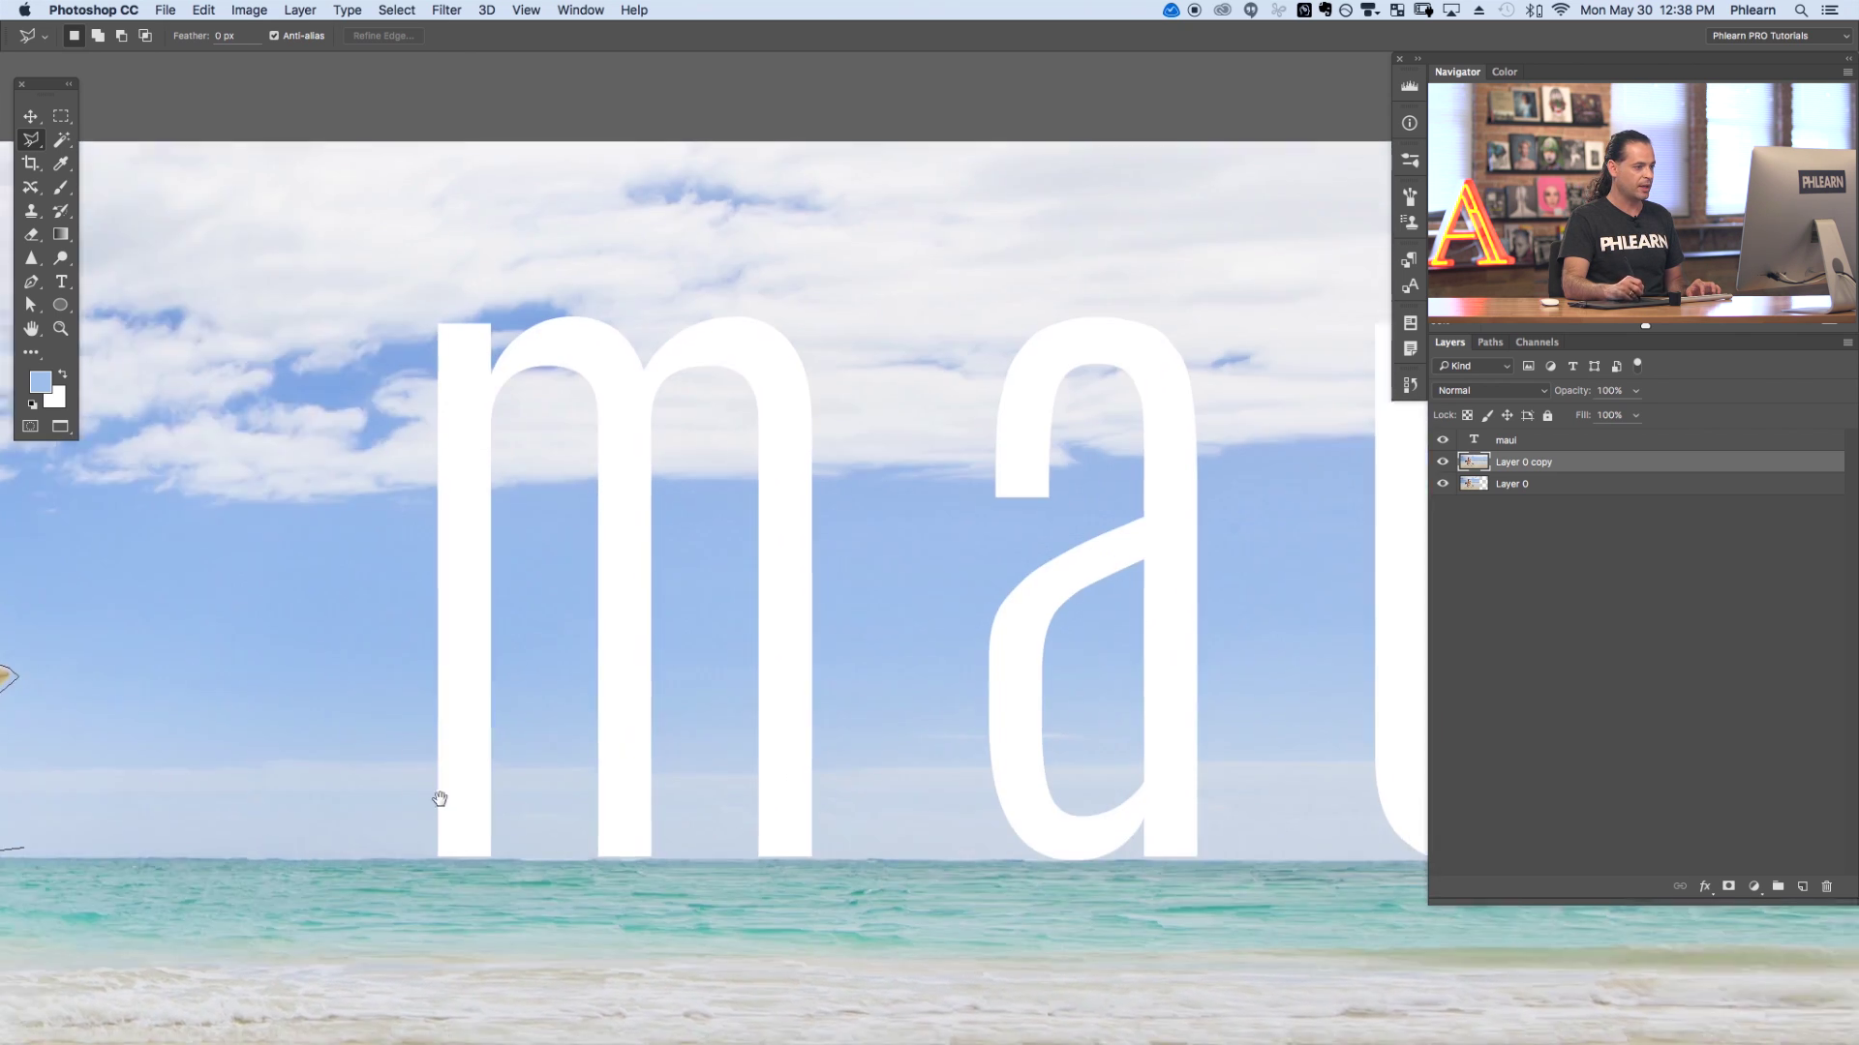
{"action": "left_click_drag", "start_coordinate": [1180, 804], "coordinate": [454, 773]}
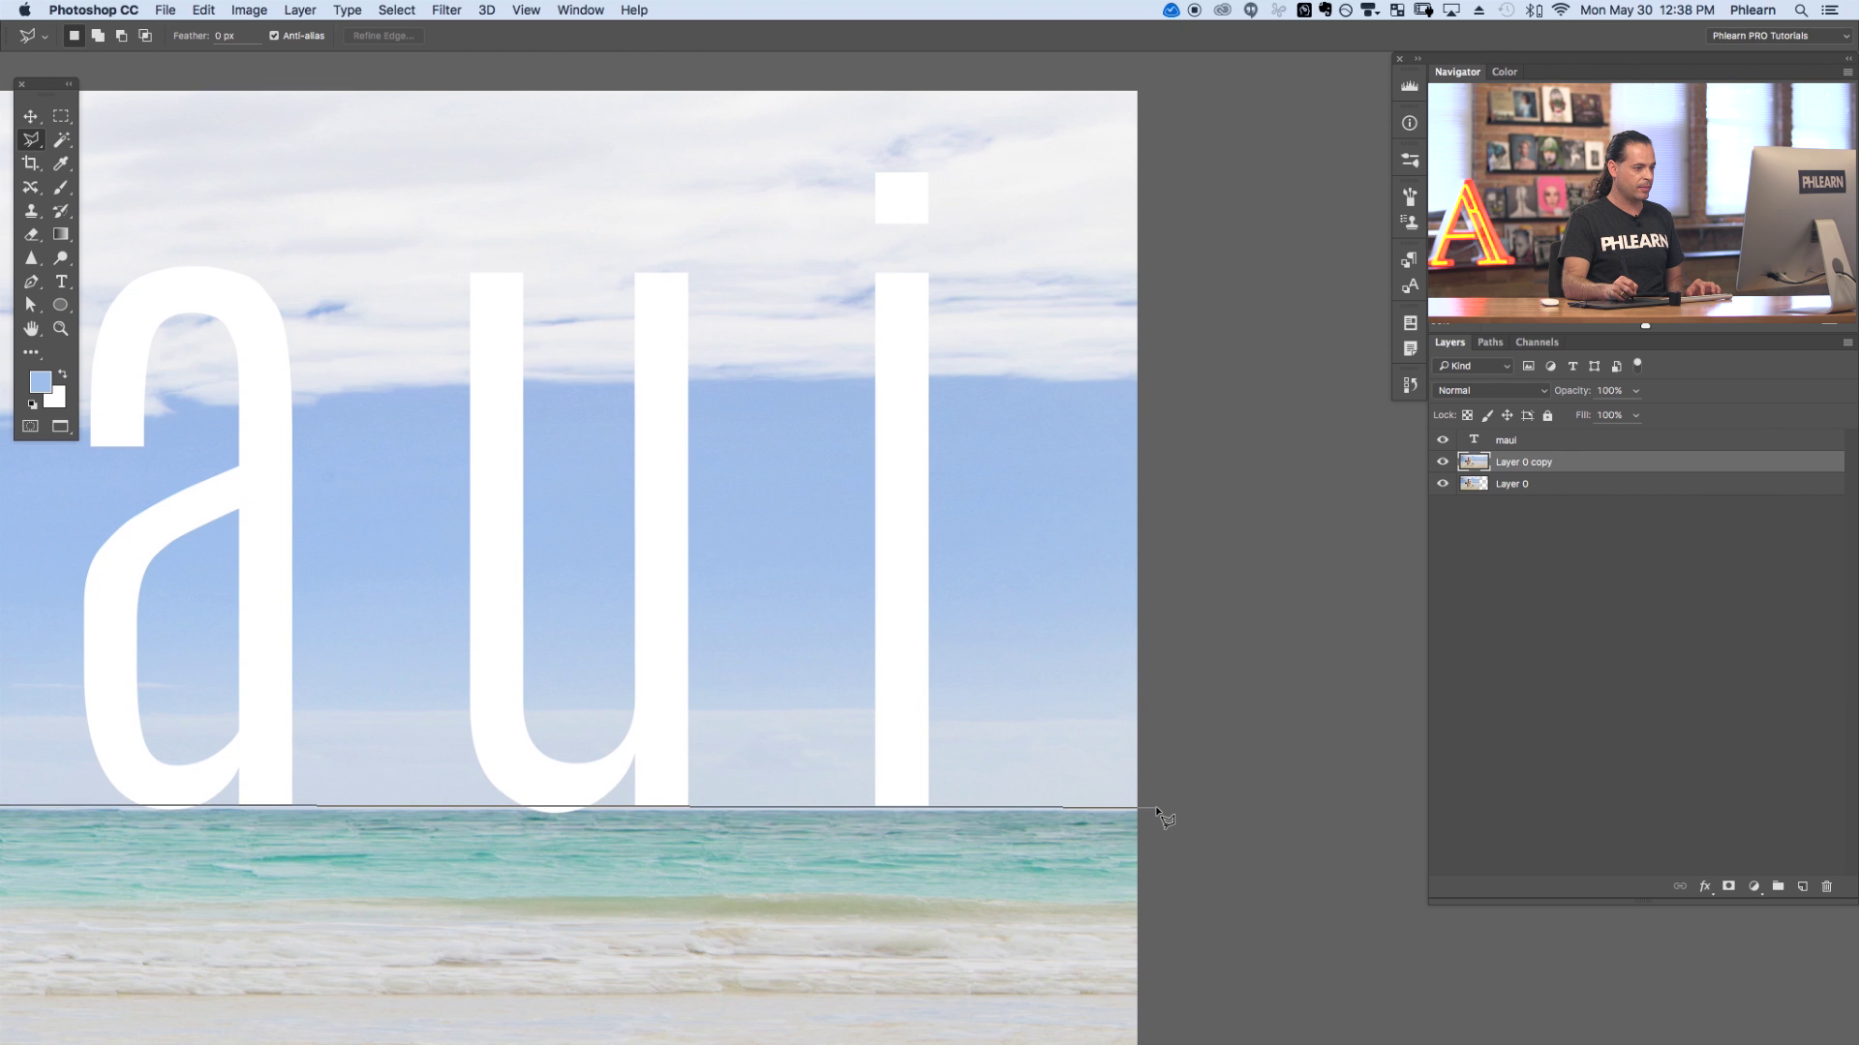
{"action": "scroll", "coordinate": [1170, 485], "scroll_direction": "up", "scroll_amount": 5}
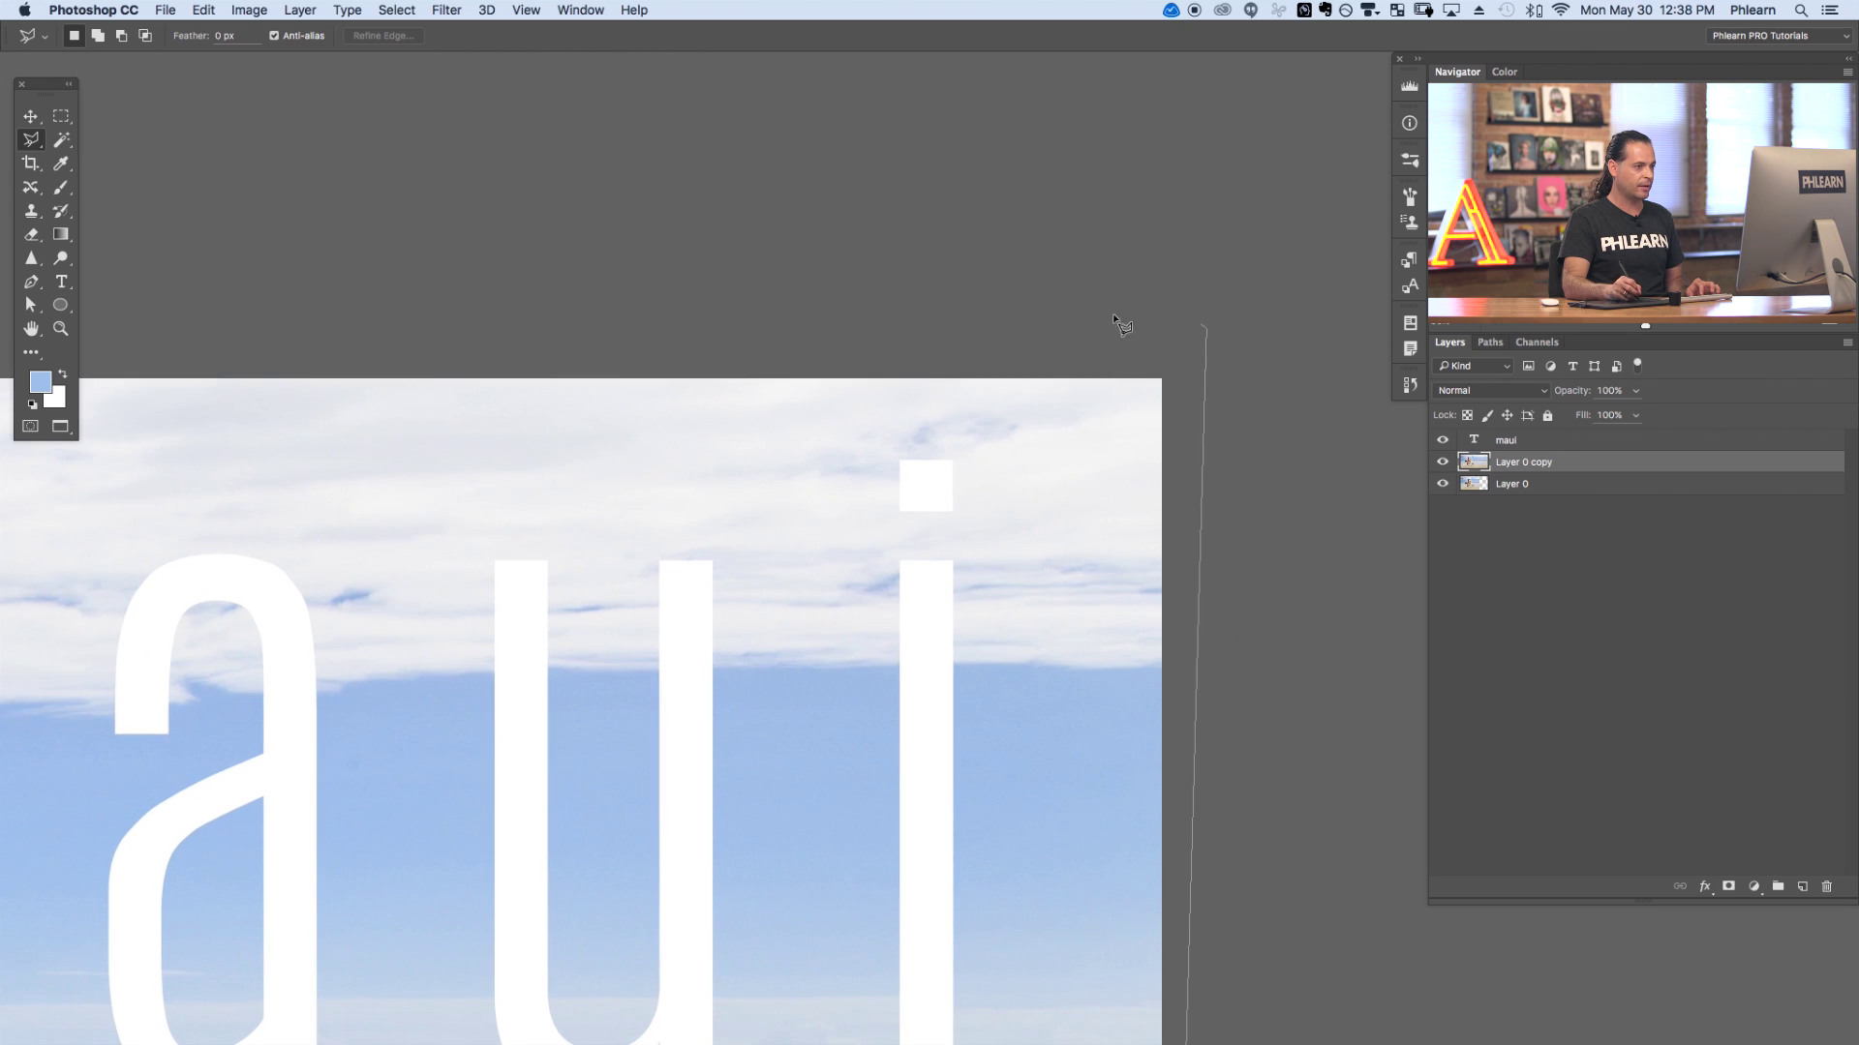
{"action": "scroll", "coordinate": [1191, 338], "scroll_direction": "left", "scroll_amount": 10}
{"action": "scroll", "coordinate": [1346, 388], "scroll_direction": "left", "scroll_amount": 15}
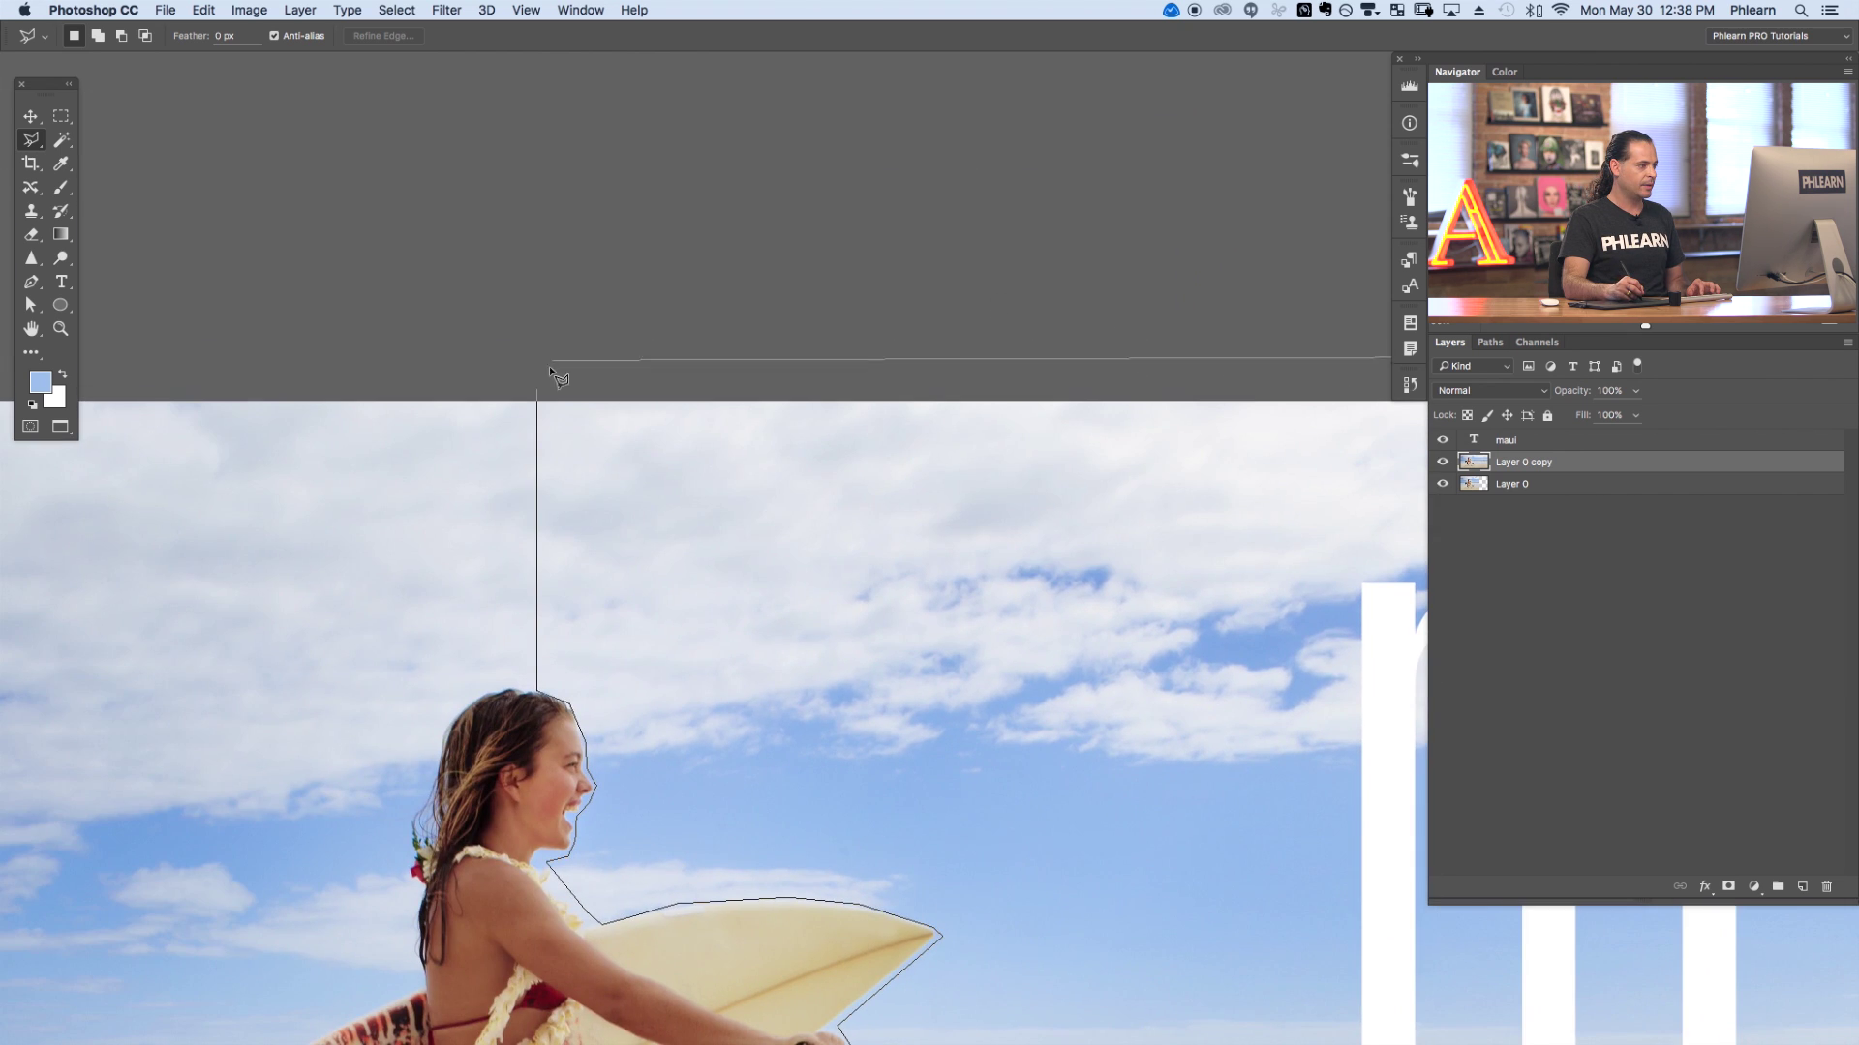
{"action": "double_click", "coordinate": [537, 392]}
{"action": "key", "text": "super+0"}
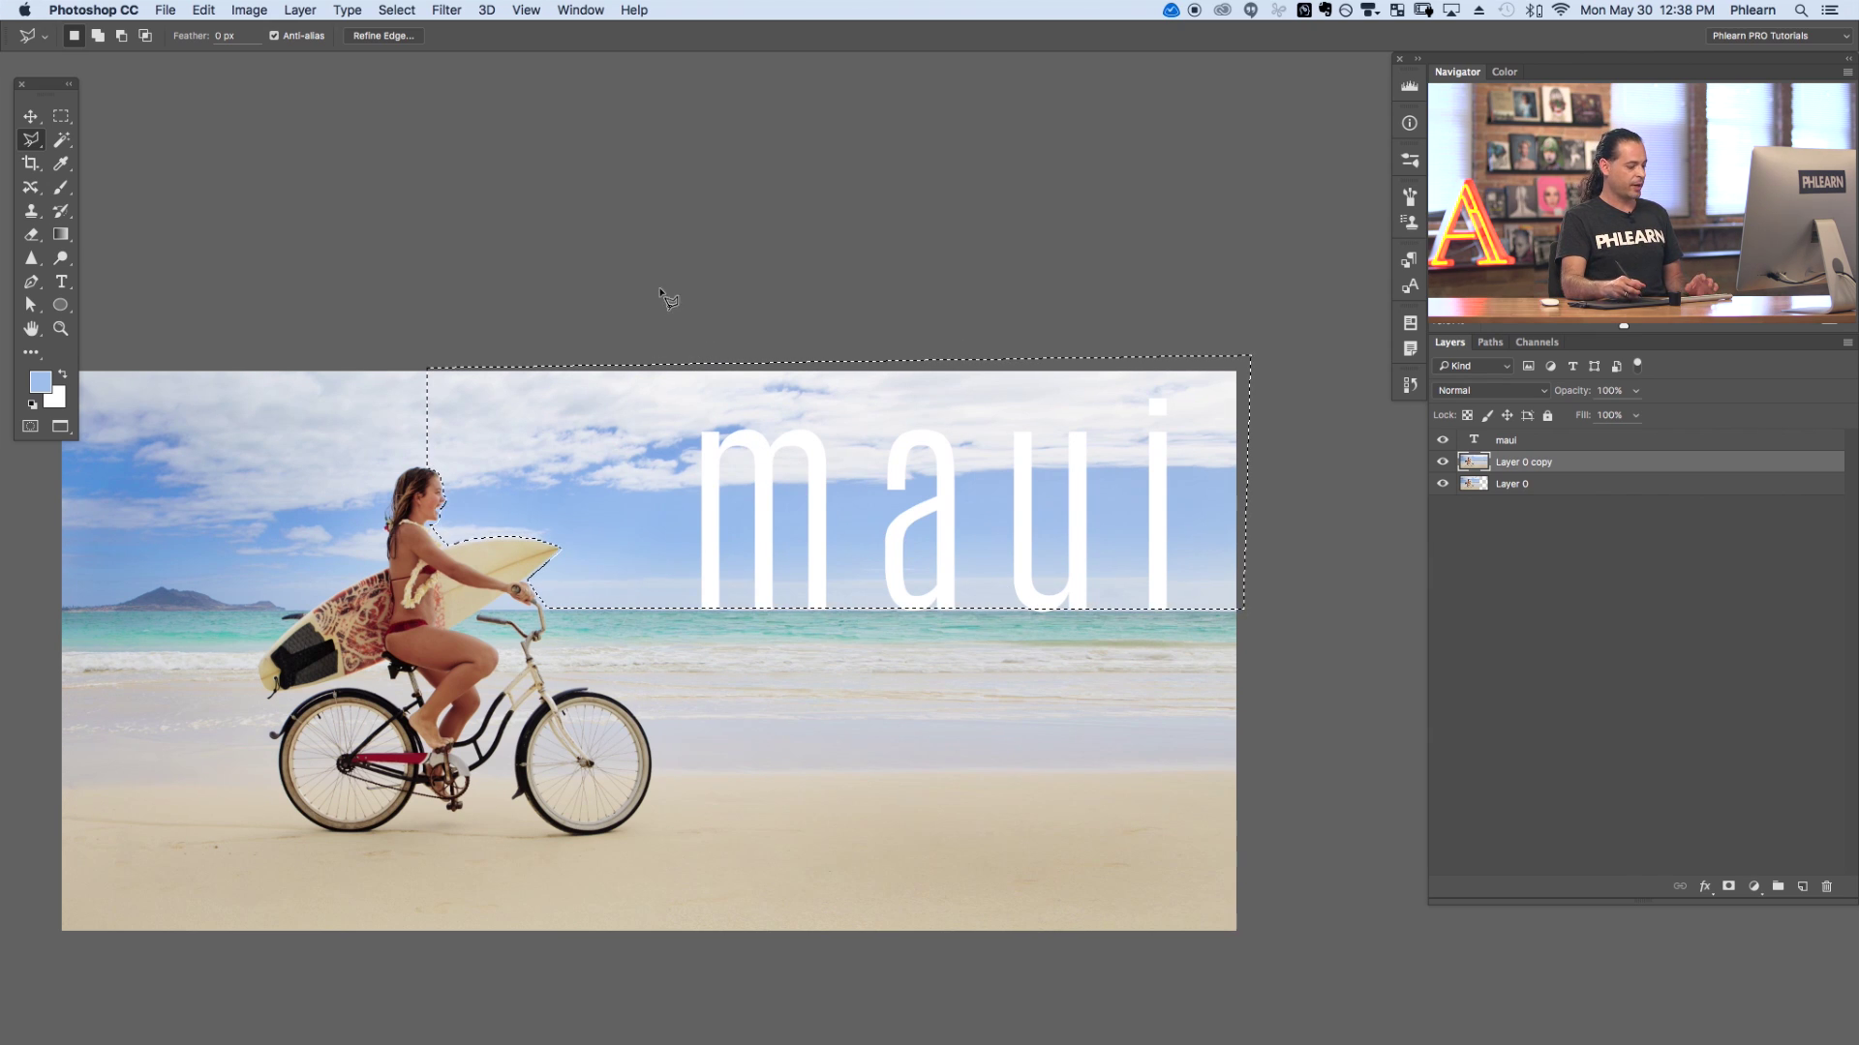
- Try the Arc and Bulge warp presets on the selected sky, and cancel the transform
{"action": "key", "text": "super+t"}
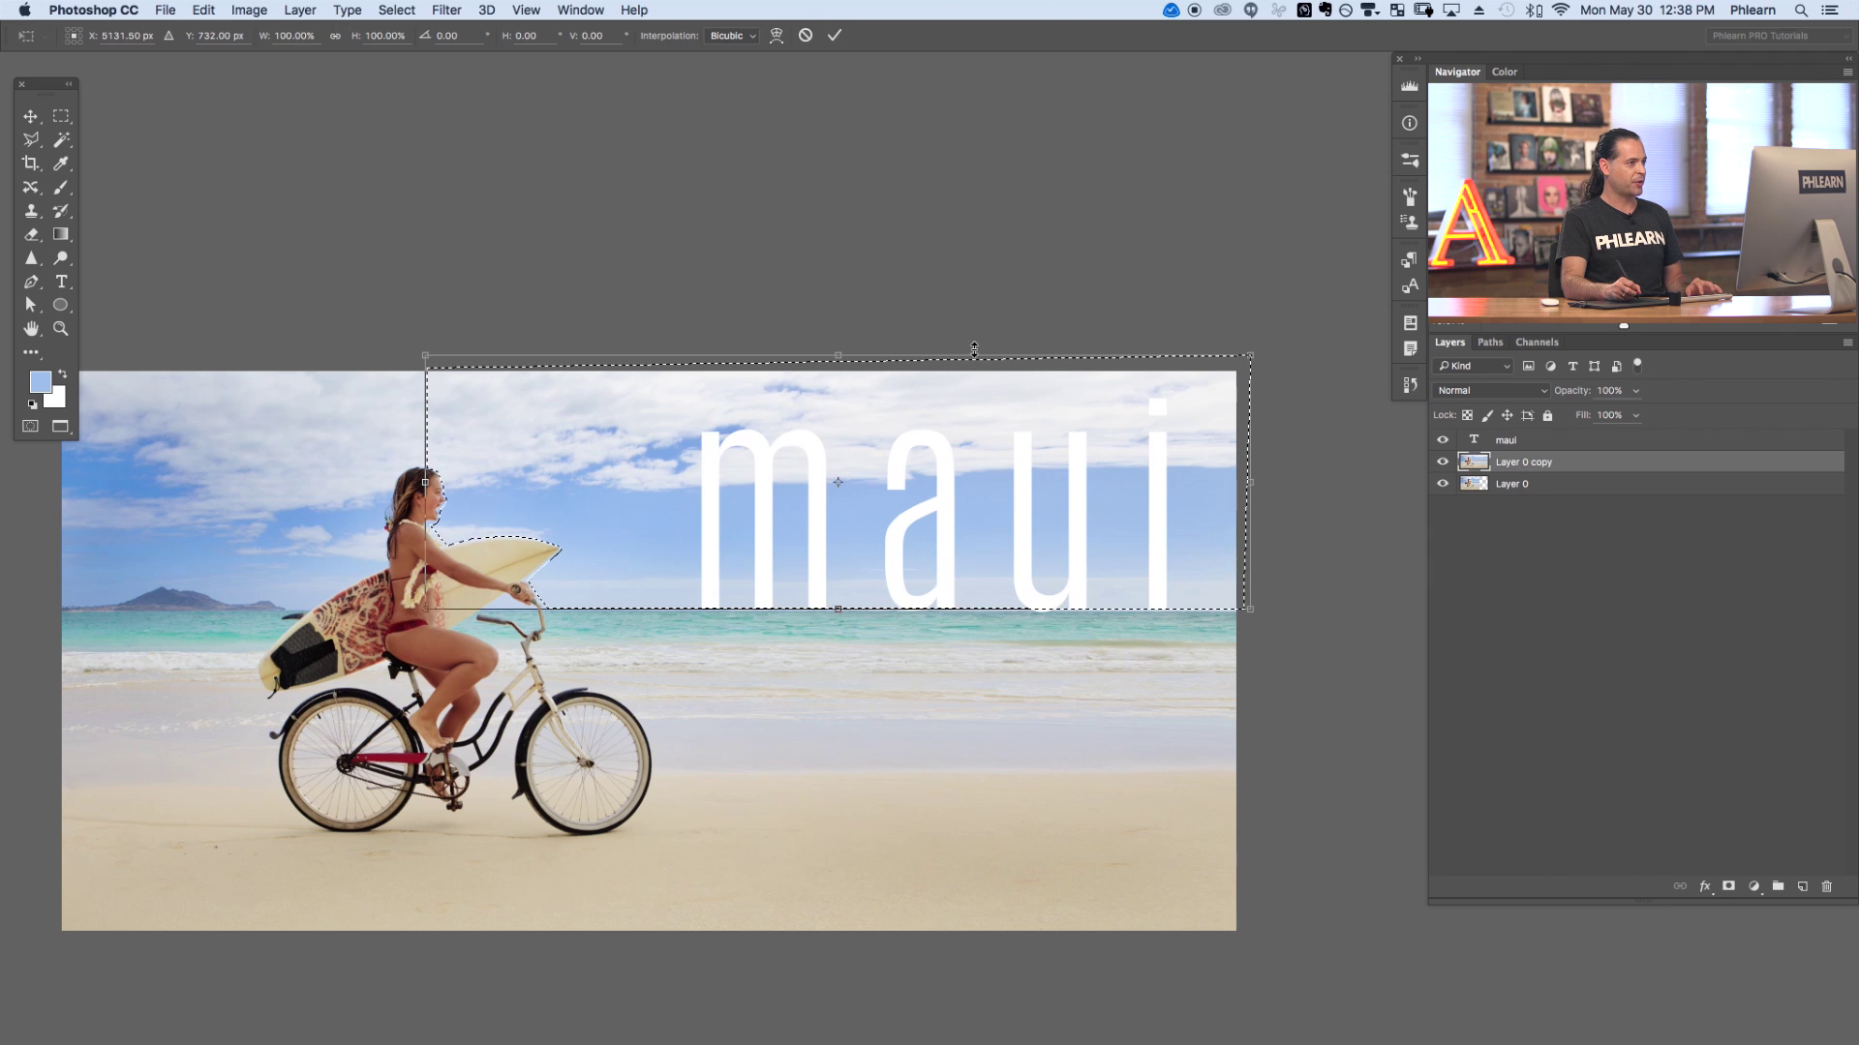
{"action": "left_click", "coordinate": [775, 35]}
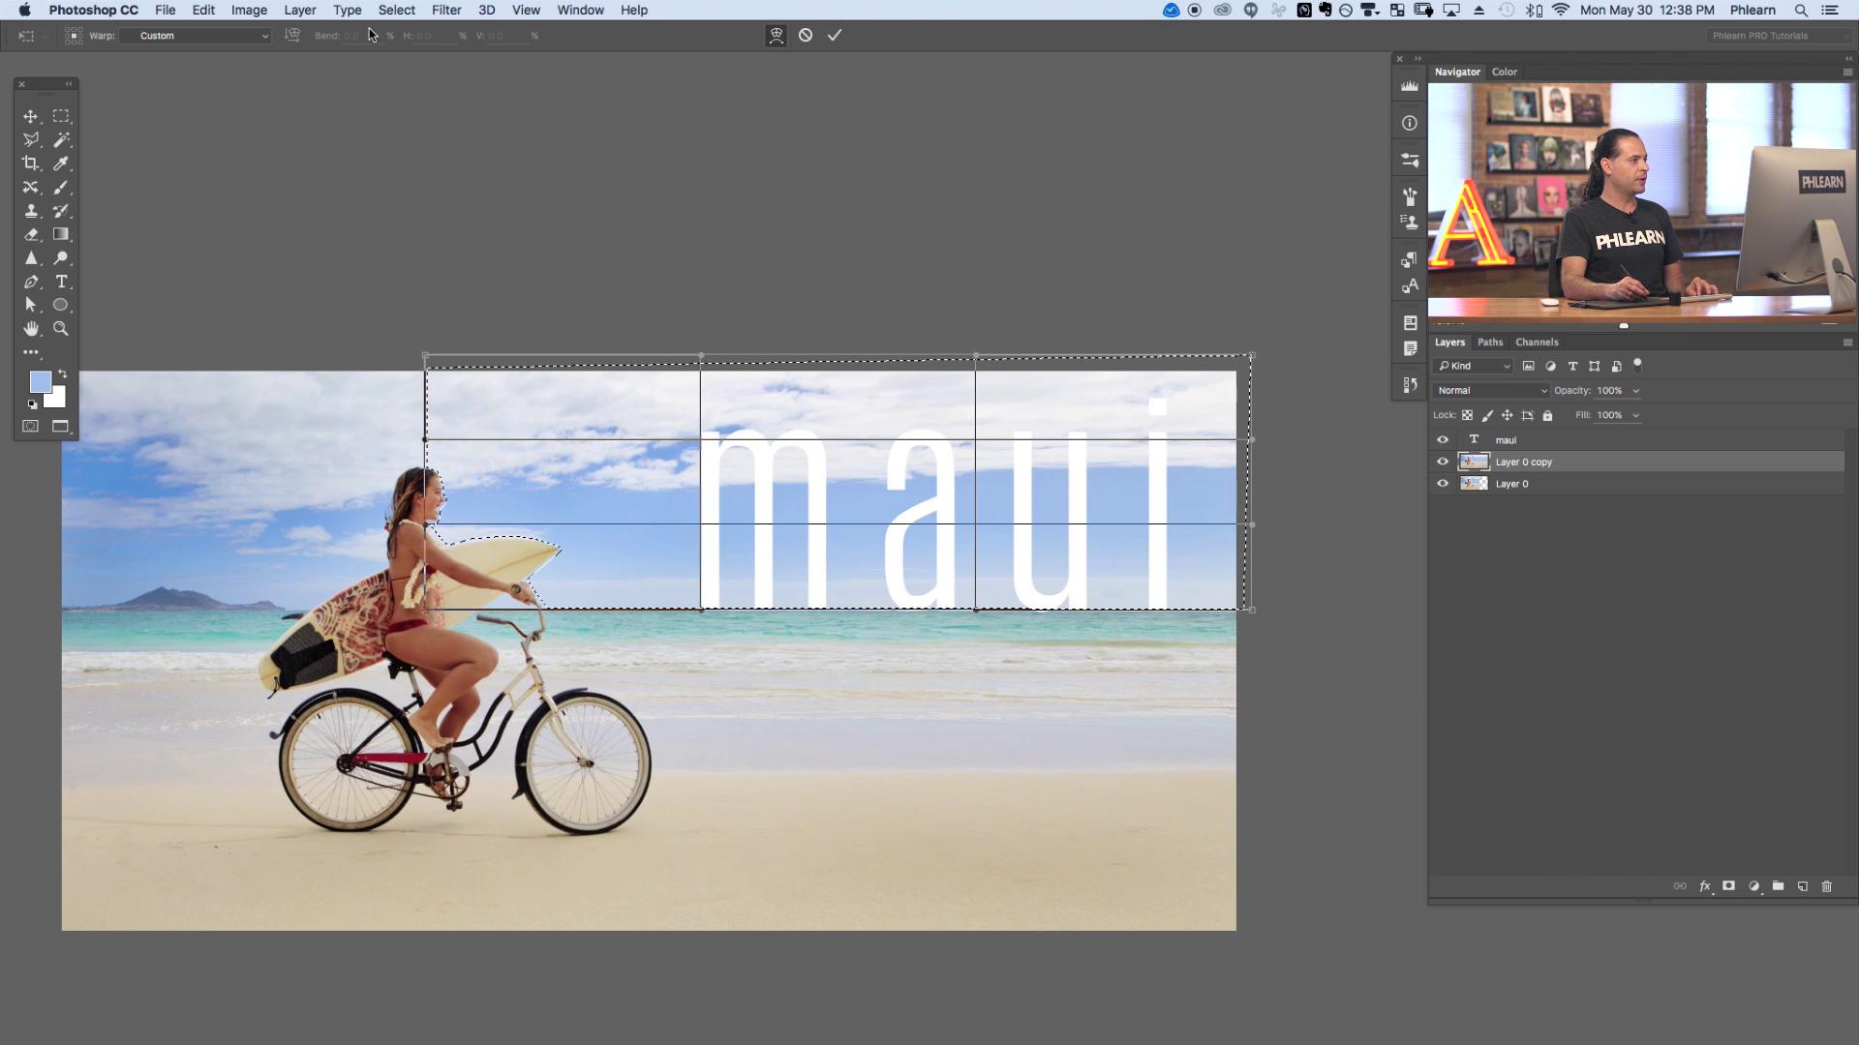
{"action": "left_click", "coordinate": [267, 37]}
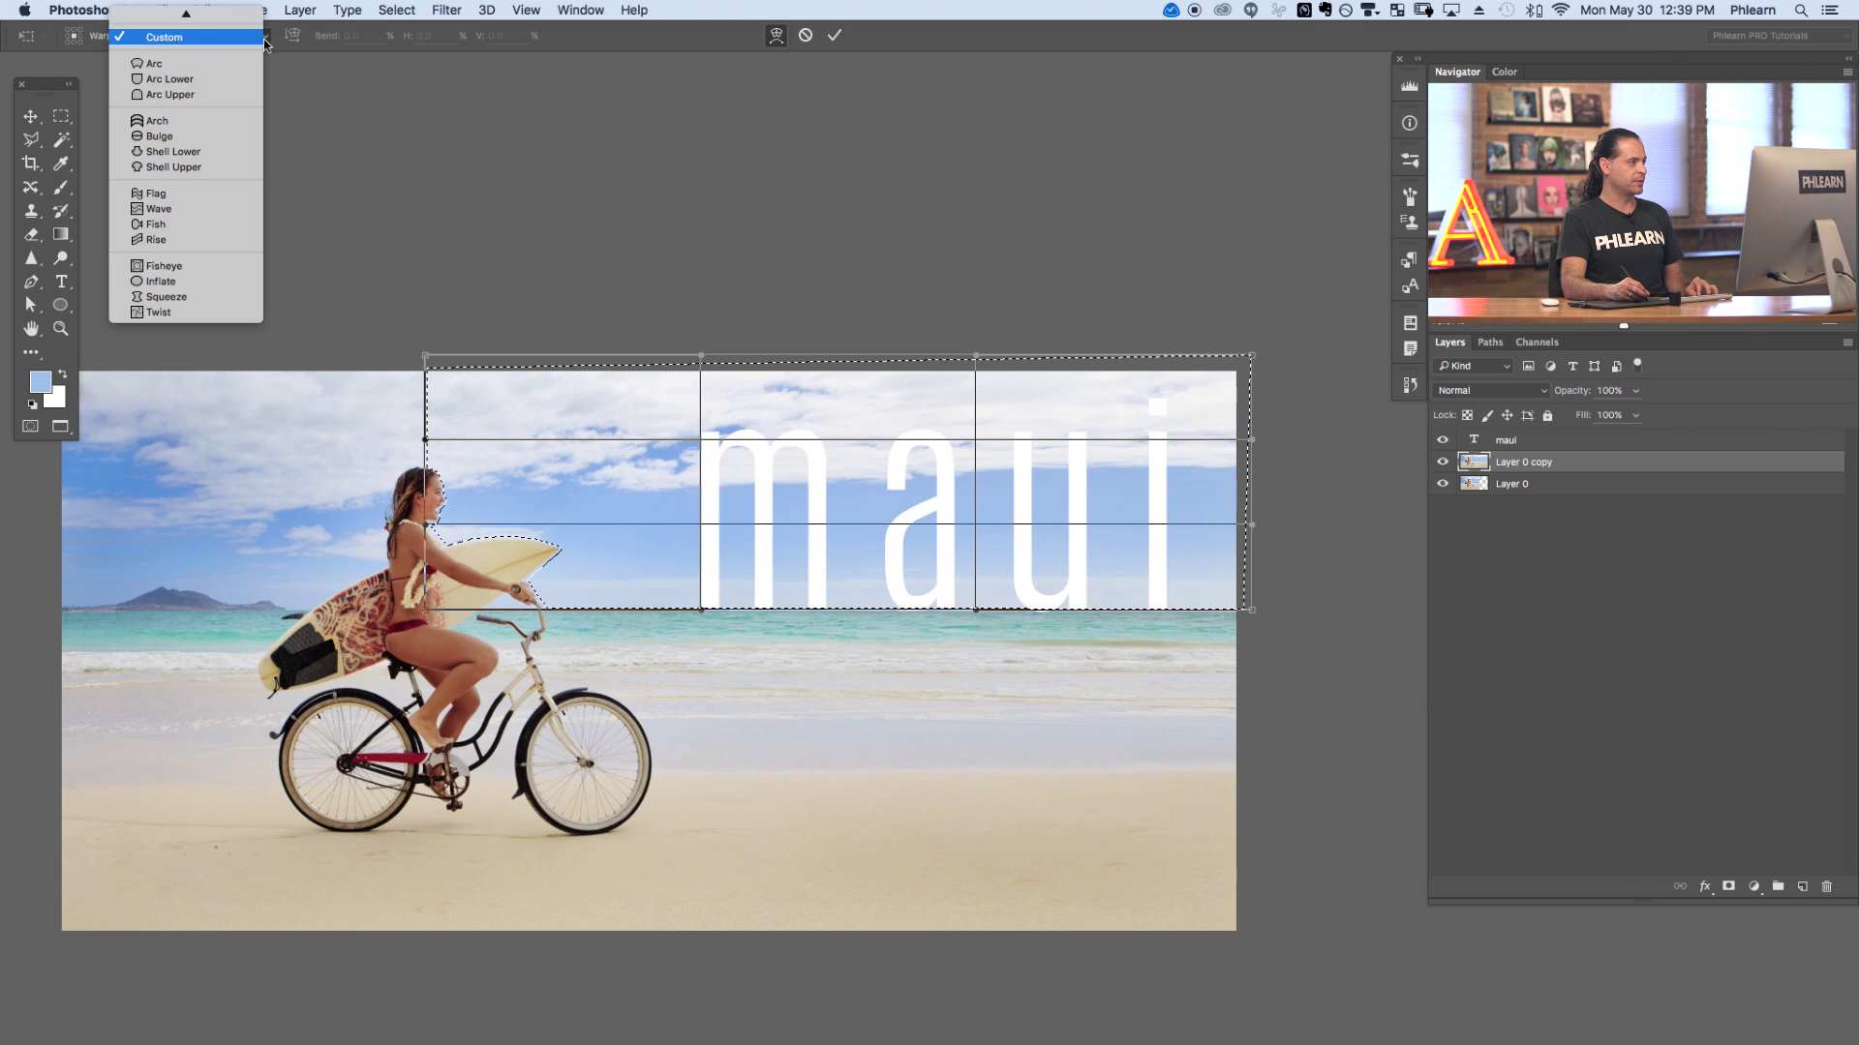
{"action": "left_click", "coordinate": [250, 64]}
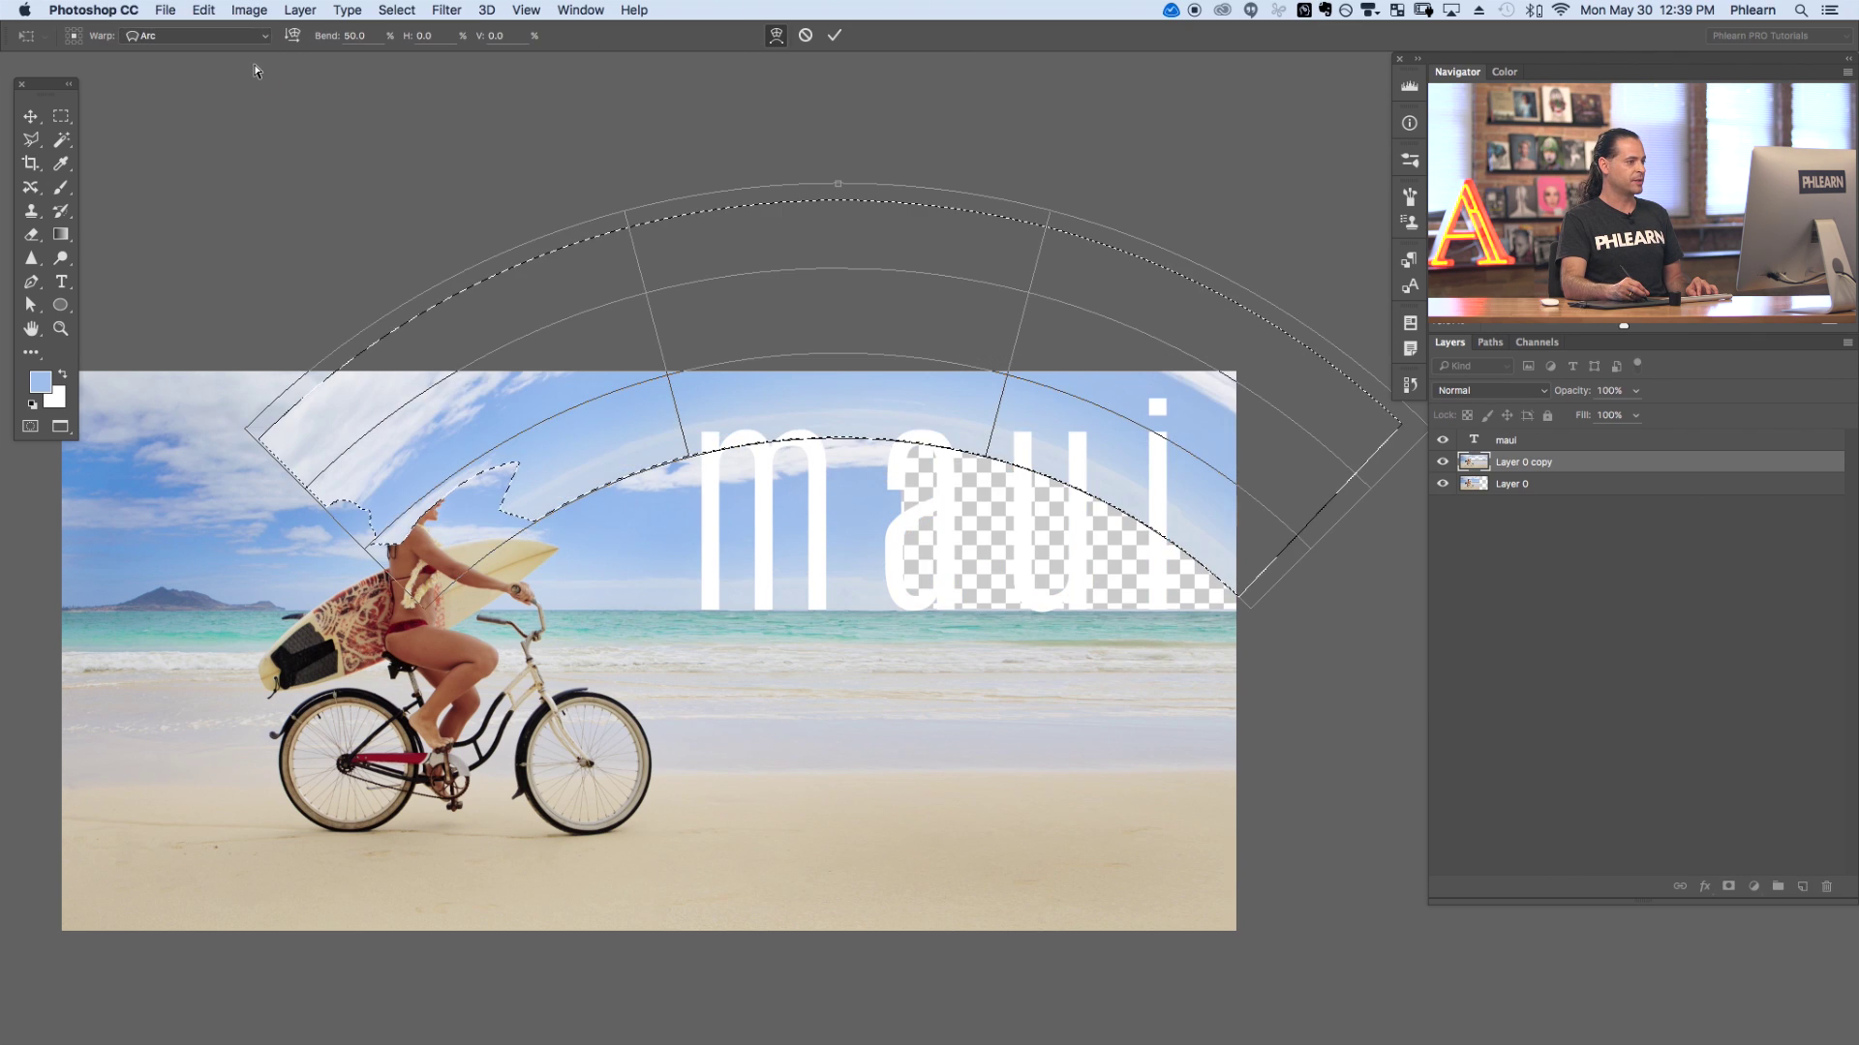
{"action": "left_click", "coordinate": [259, 39]}
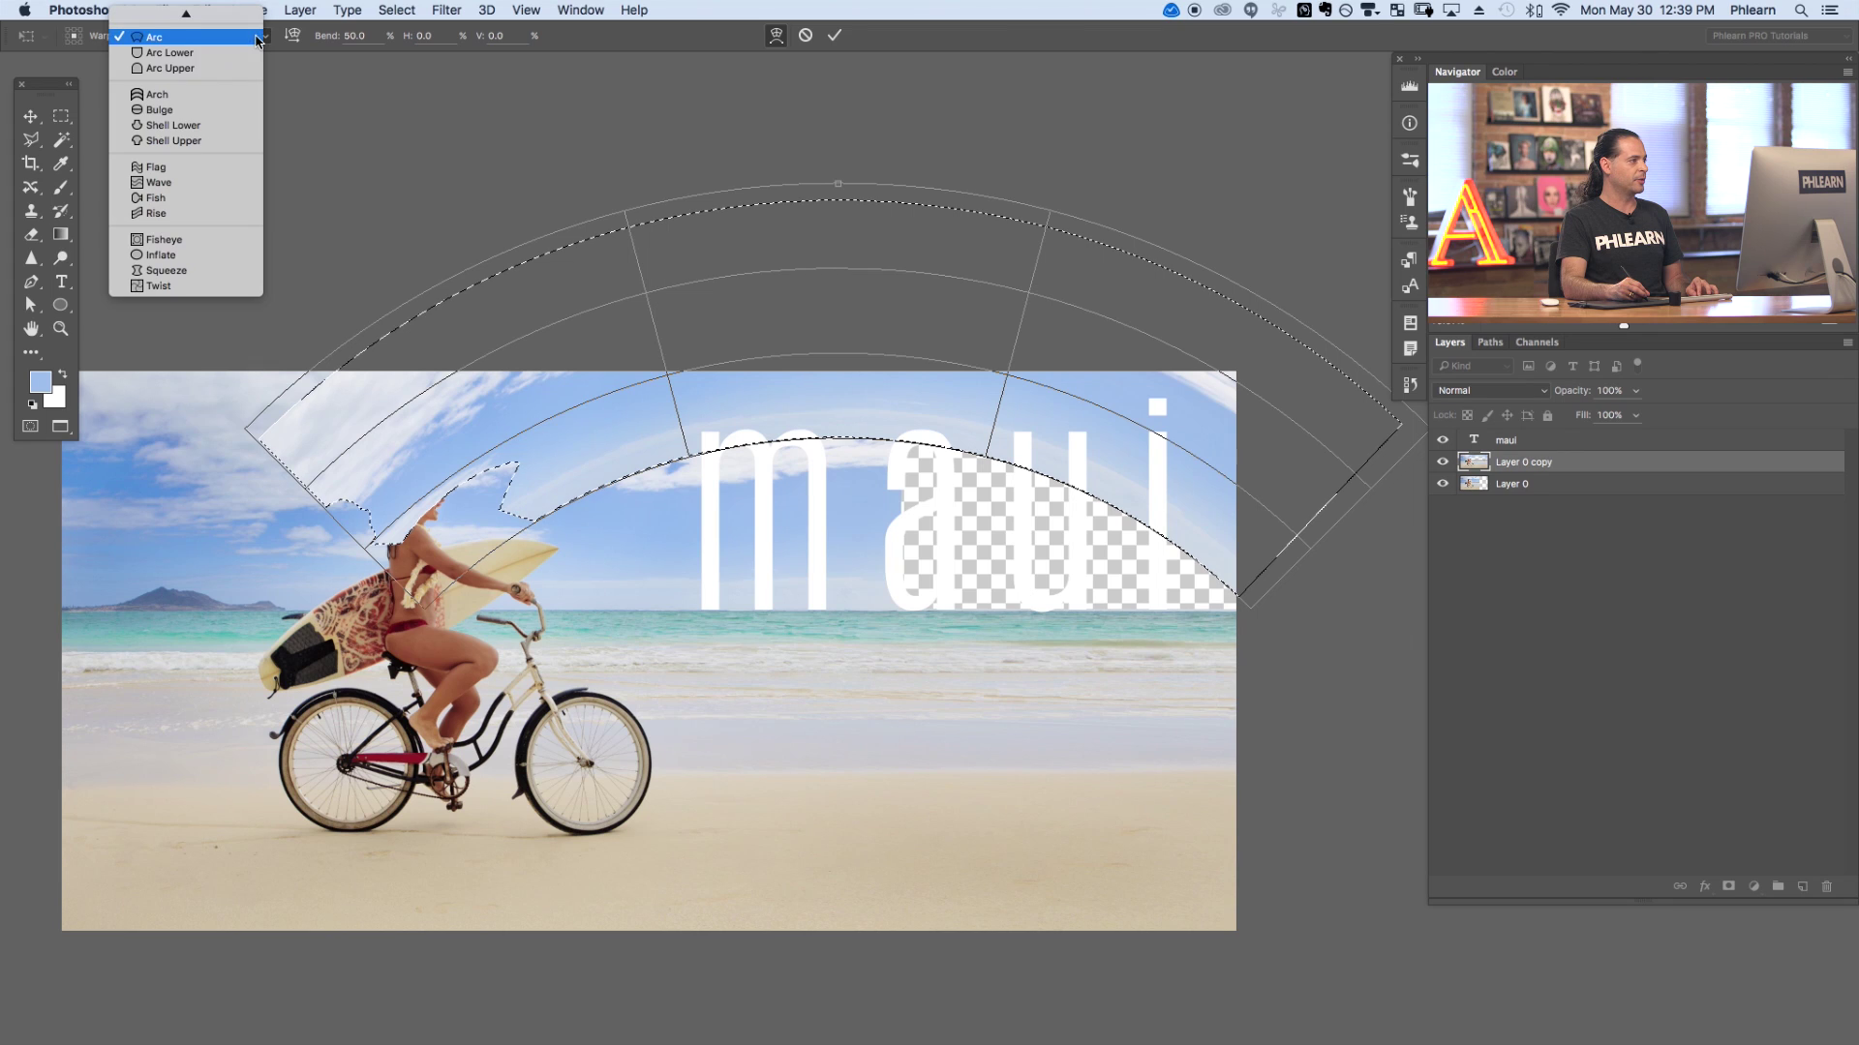
{"action": "left_click", "coordinate": [240, 118]}
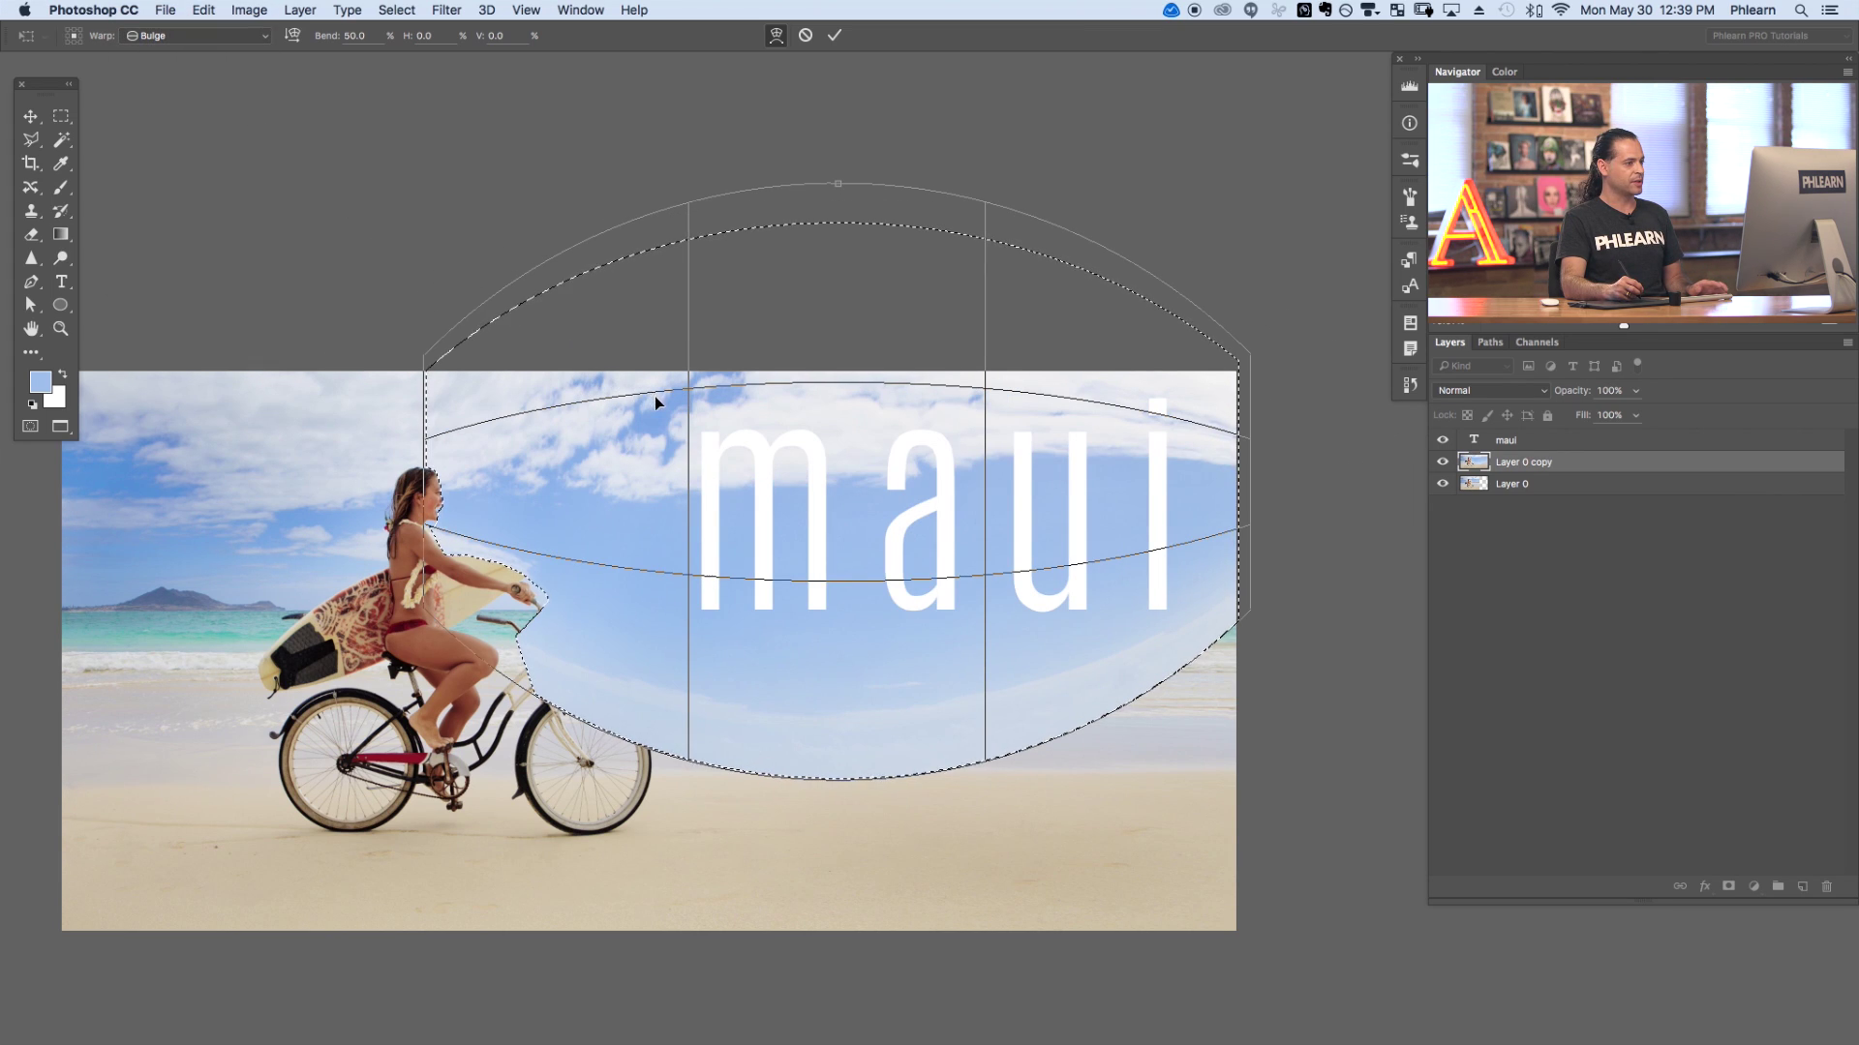
{"action": "key", "text": "Escape"}
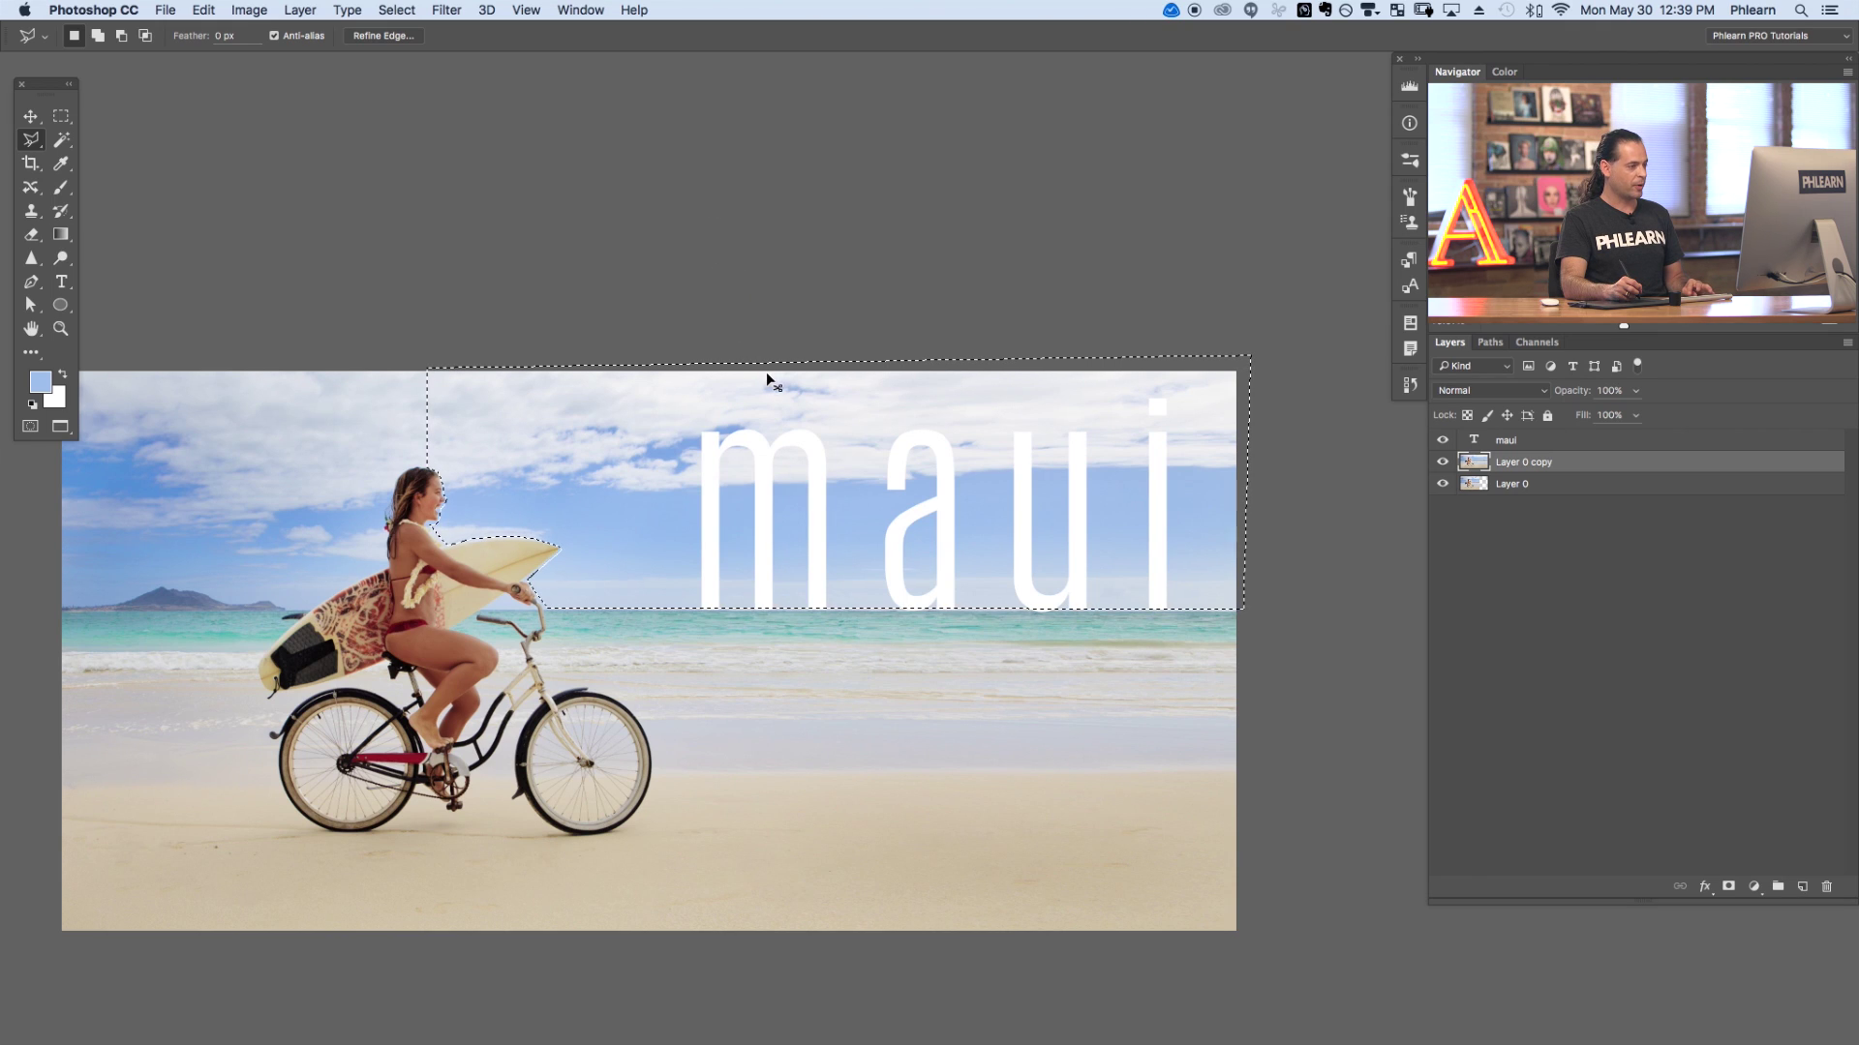
- Warp the selected sky freely, pulling its top-right corner and upper edge far above the canvas so the clouds sweep diagonally upward
{"action": "key", "text": "ctrl+t"}
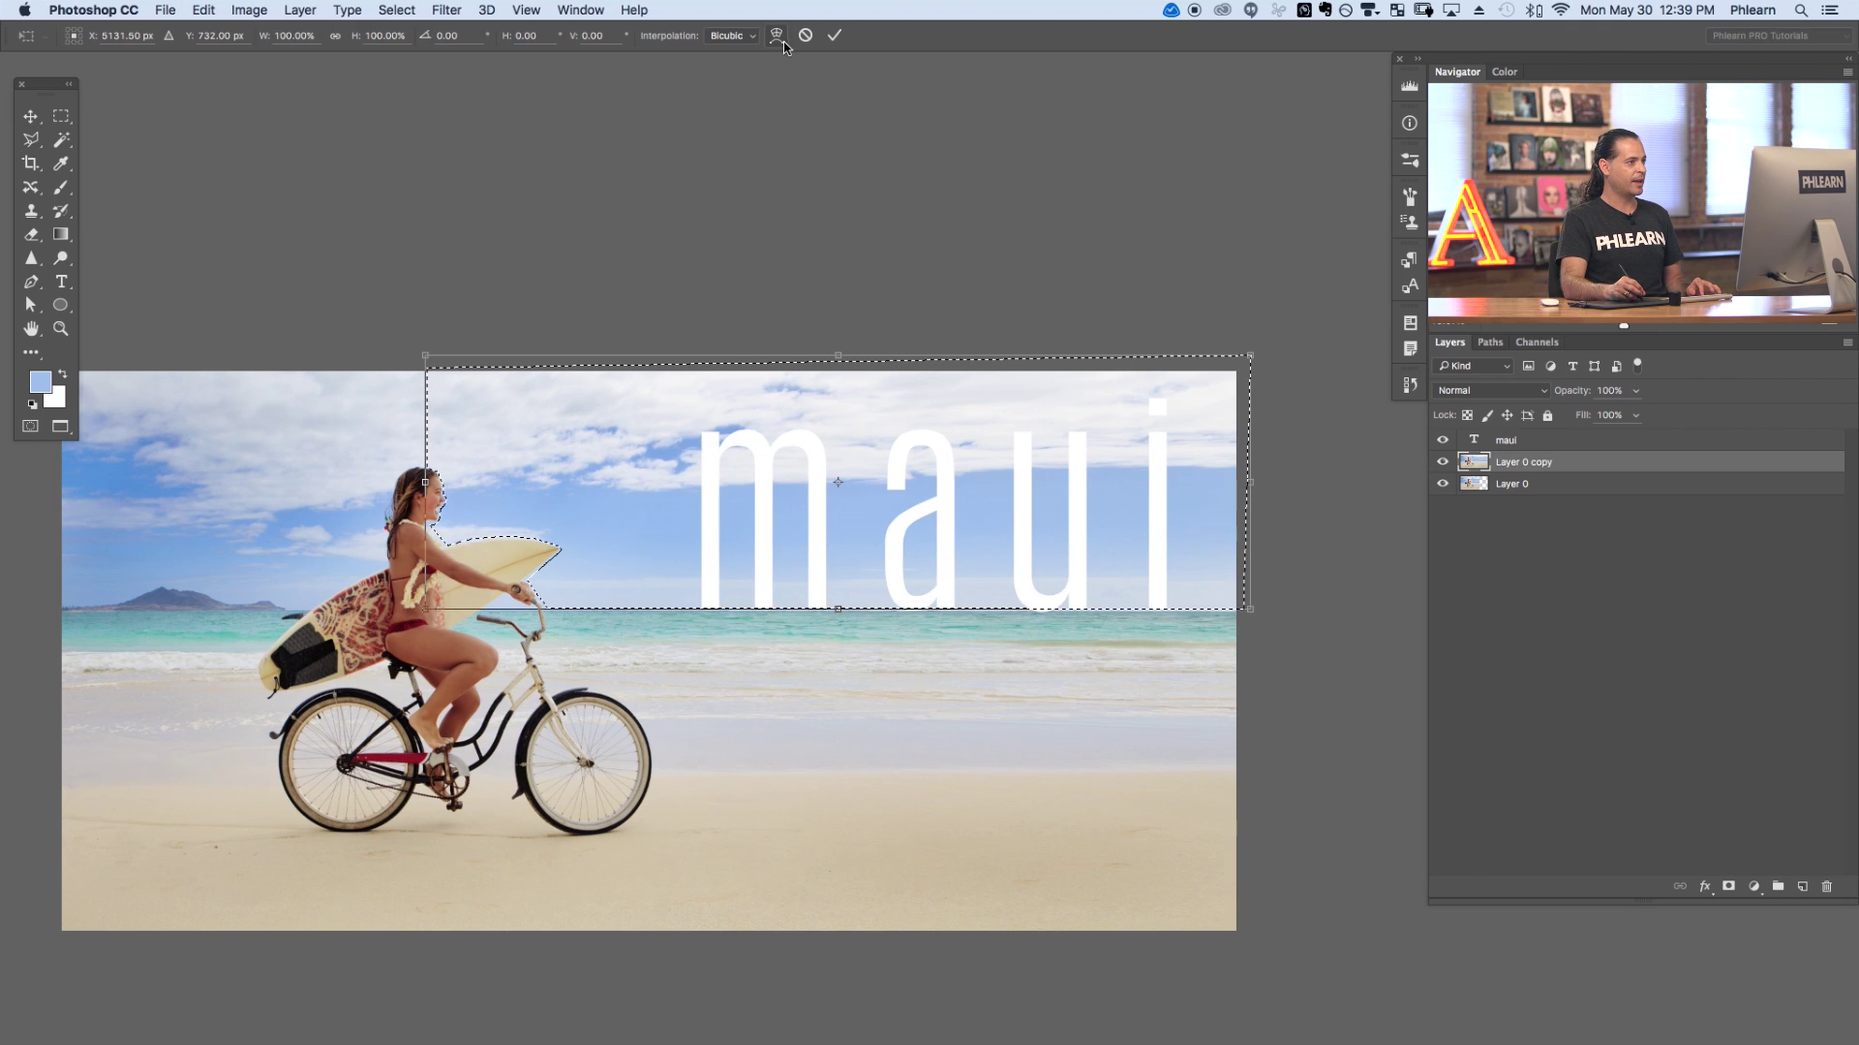
{"action": "right_click", "coordinate": [832, 423]}
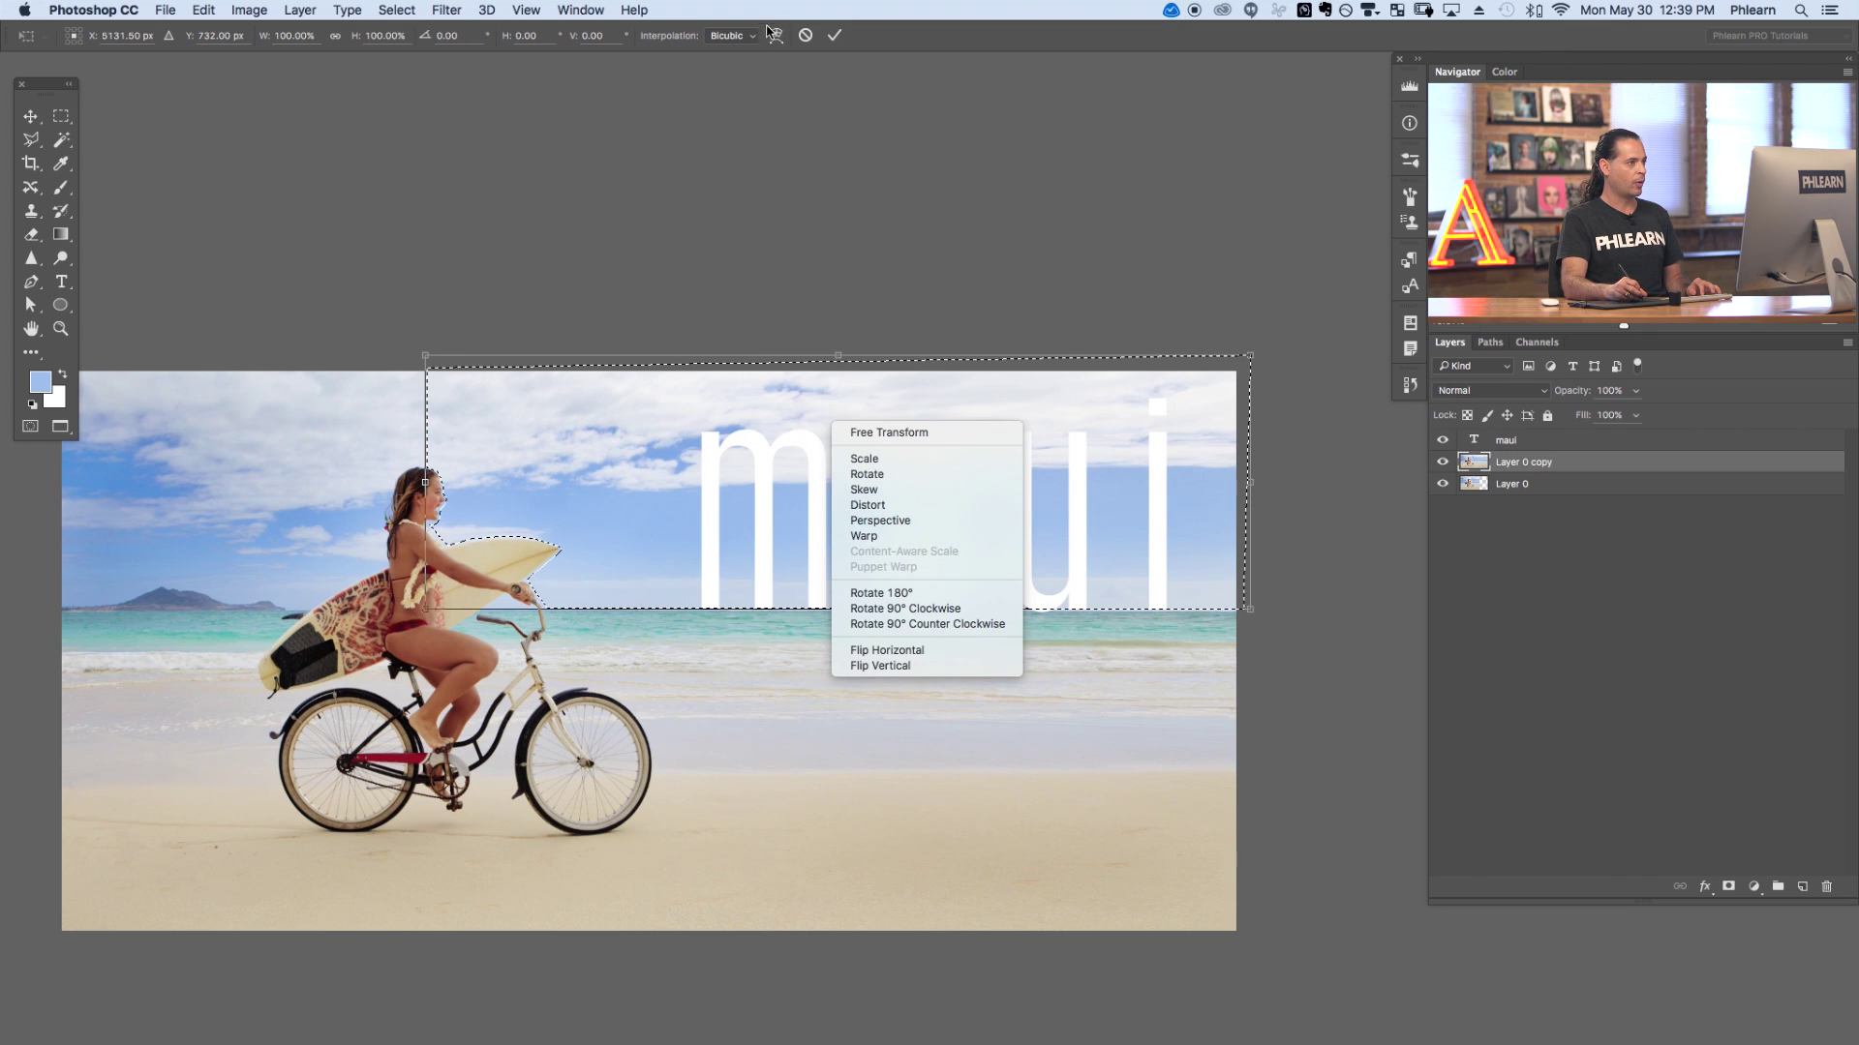
{"action": "left_click", "coordinate": [882, 535]}
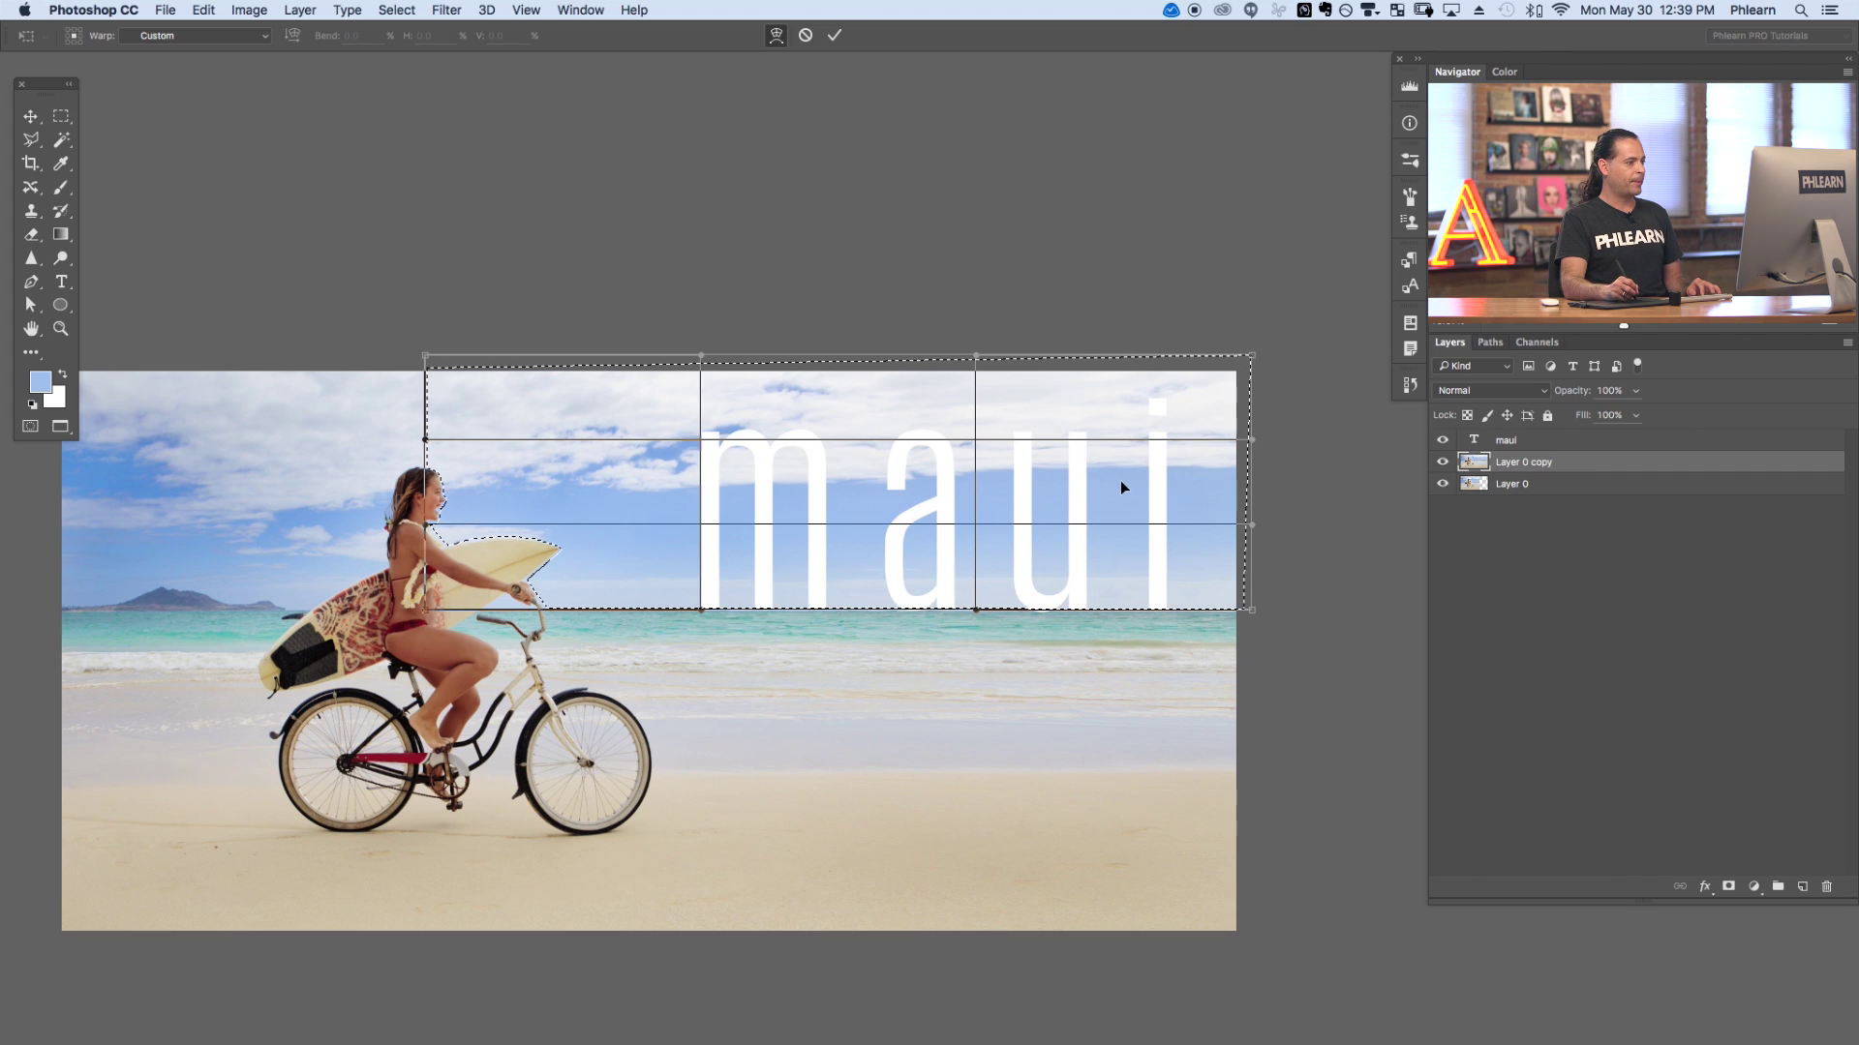
{"action": "left_click_drag", "start_coordinate": [1254, 357], "coordinate": [1301, 199]}
{"action": "left_click_drag", "start_coordinate": [984, 366], "coordinate": [973, 172]}
{"action": "left_click_drag", "start_coordinate": [701, 359], "coordinate": [705, 320]}
{"action": "mouse_move", "coordinate": [916, 350]}
{"action": "left_mouse_down"}
{"action": "mouse_move", "coordinate": [908, 307]}
{"action": "mouse_move", "coordinate": [892, 339]}
{"action": "left_mouse_up"}
{"action": "left_click_drag", "start_coordinate": [1301, 196], "coordinate": [1277, 98]}
- Refine the sky warp by lifting its middle slightly and bowing its right side outward, apply it and deselect
{"action": "left_click_drag", "start_coordinate": [515, 610], "coordinate": [563, 566]}
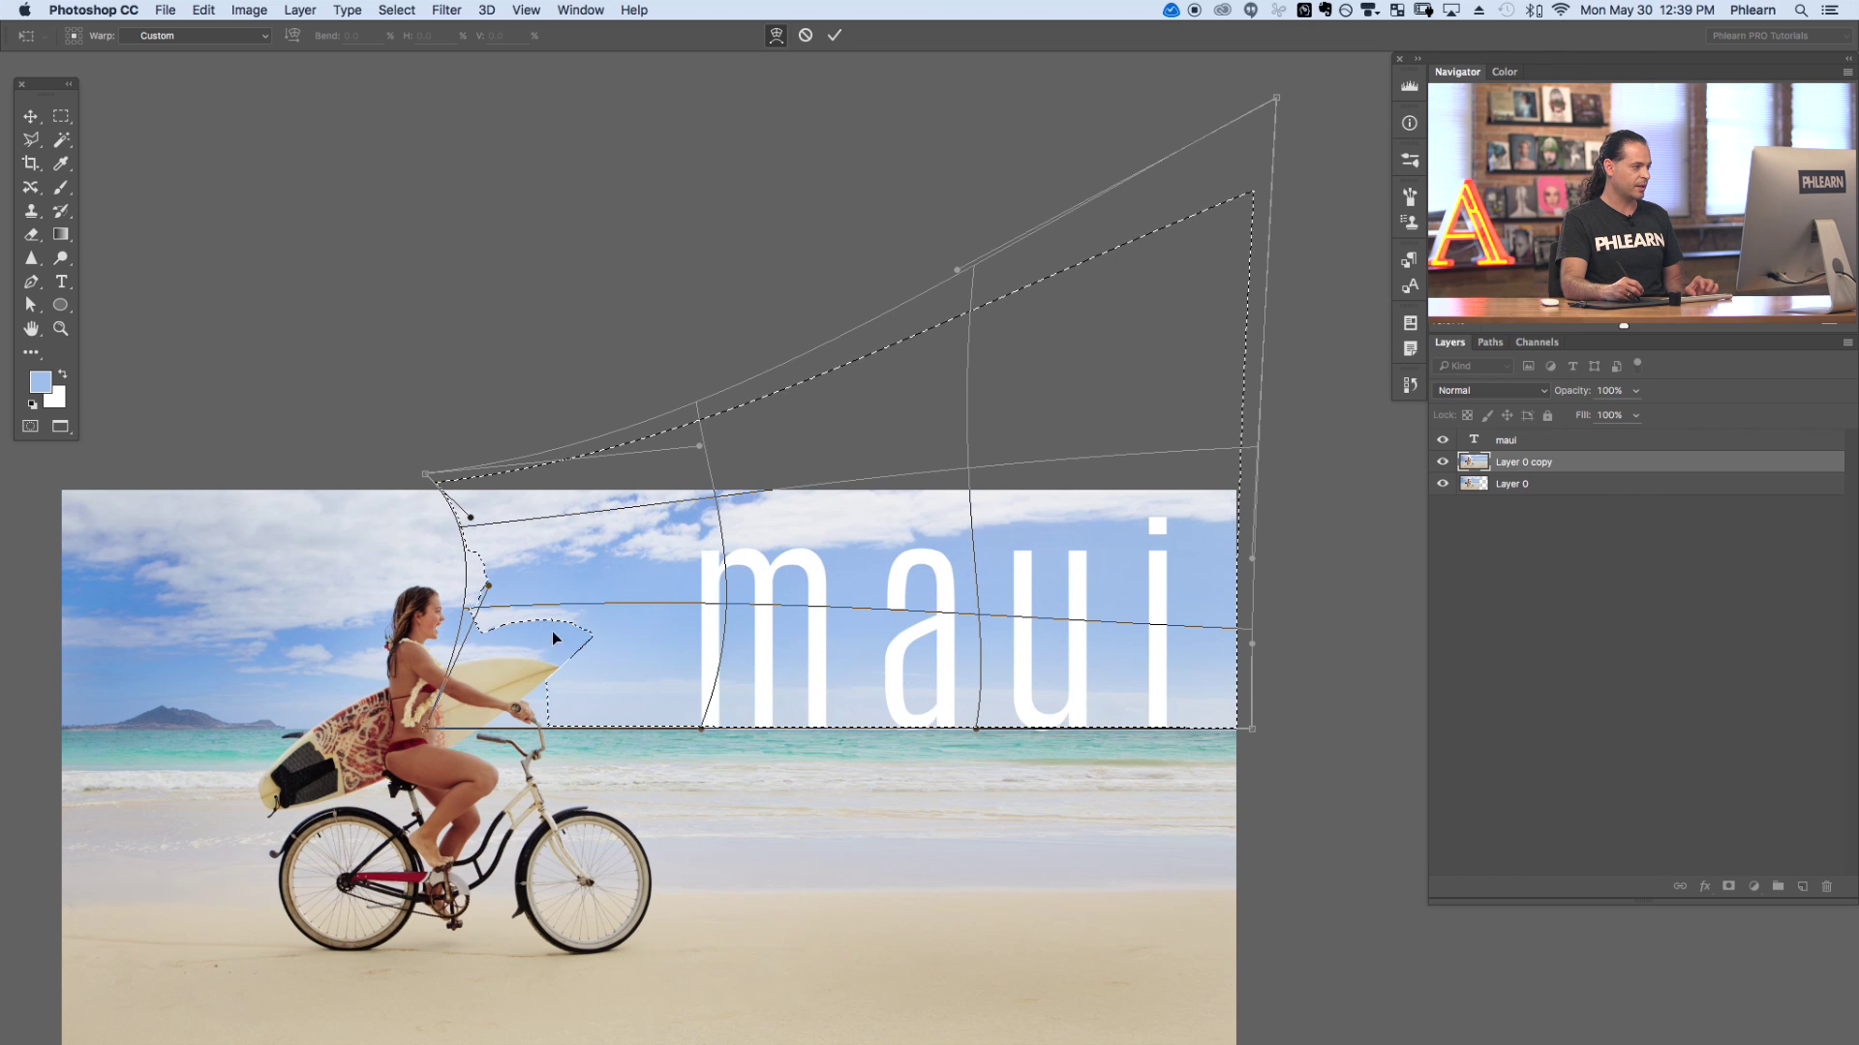
{"action": "key", "text": "super+z"}
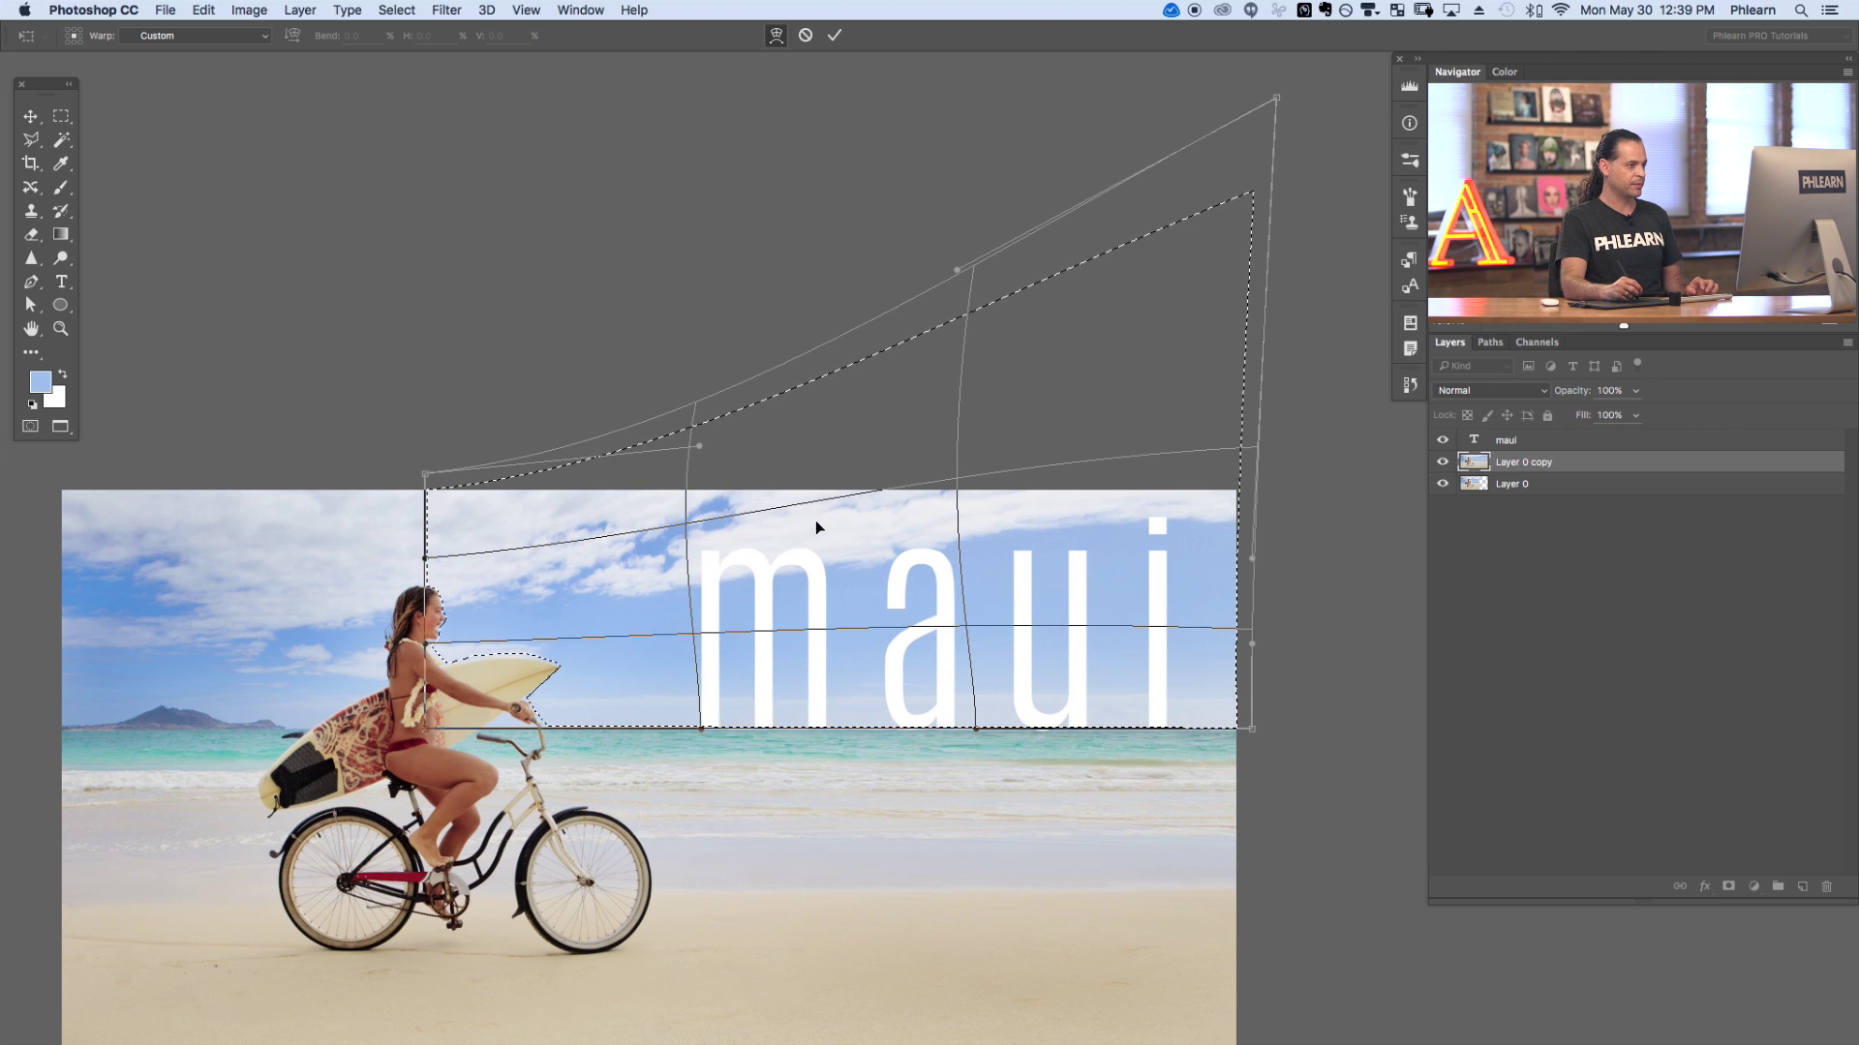
{"action": "mouse_move", "coordinate": [830, 365]}
{"action": "left_mouse_down"}
{"action": "mouse_move", "coordinate": [821, 327]}
{"action": "mouse_move", "coordinate": [850, 306]}
{"action": "mouse_move", "coordinate": [848, 340]}
{"action": "left_mouse_up"}
{"action": "left_click_drag", "start_coordinate": [1240, 487], "coordinate": [1264, 414]}
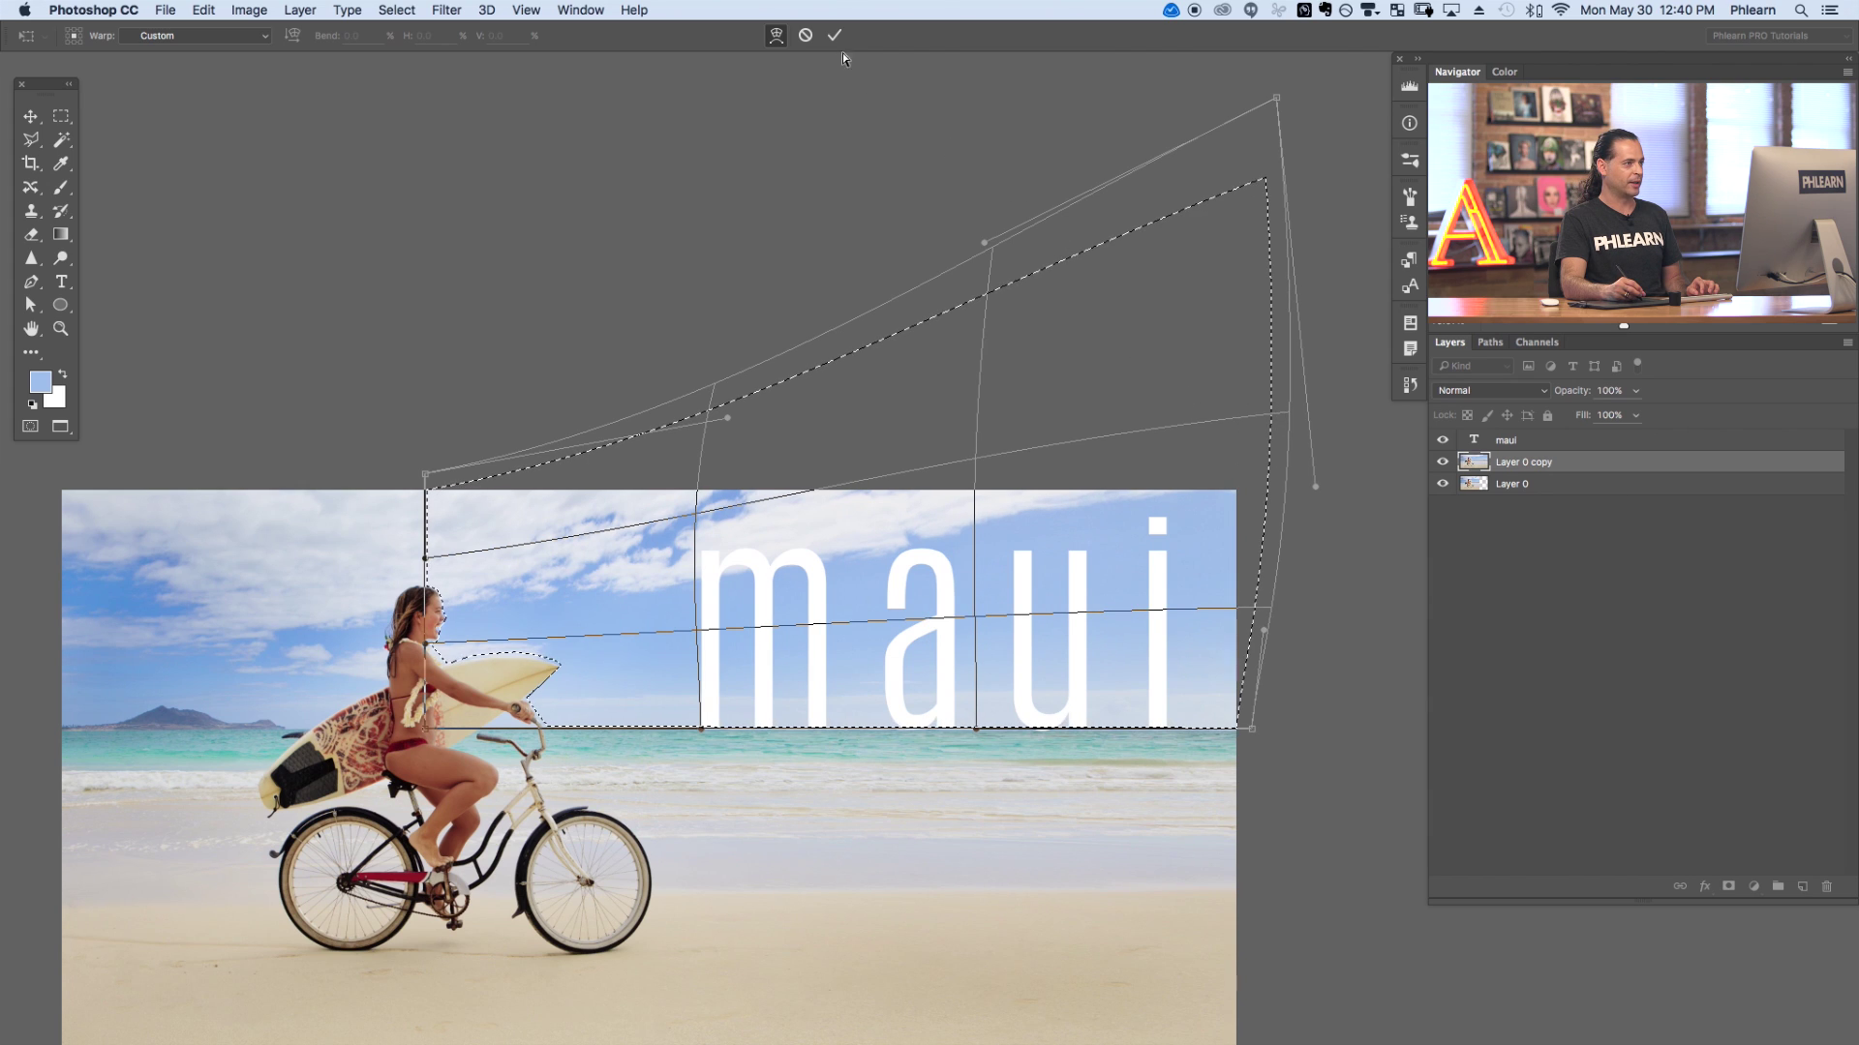
{"action": "key", "text": "Return"}
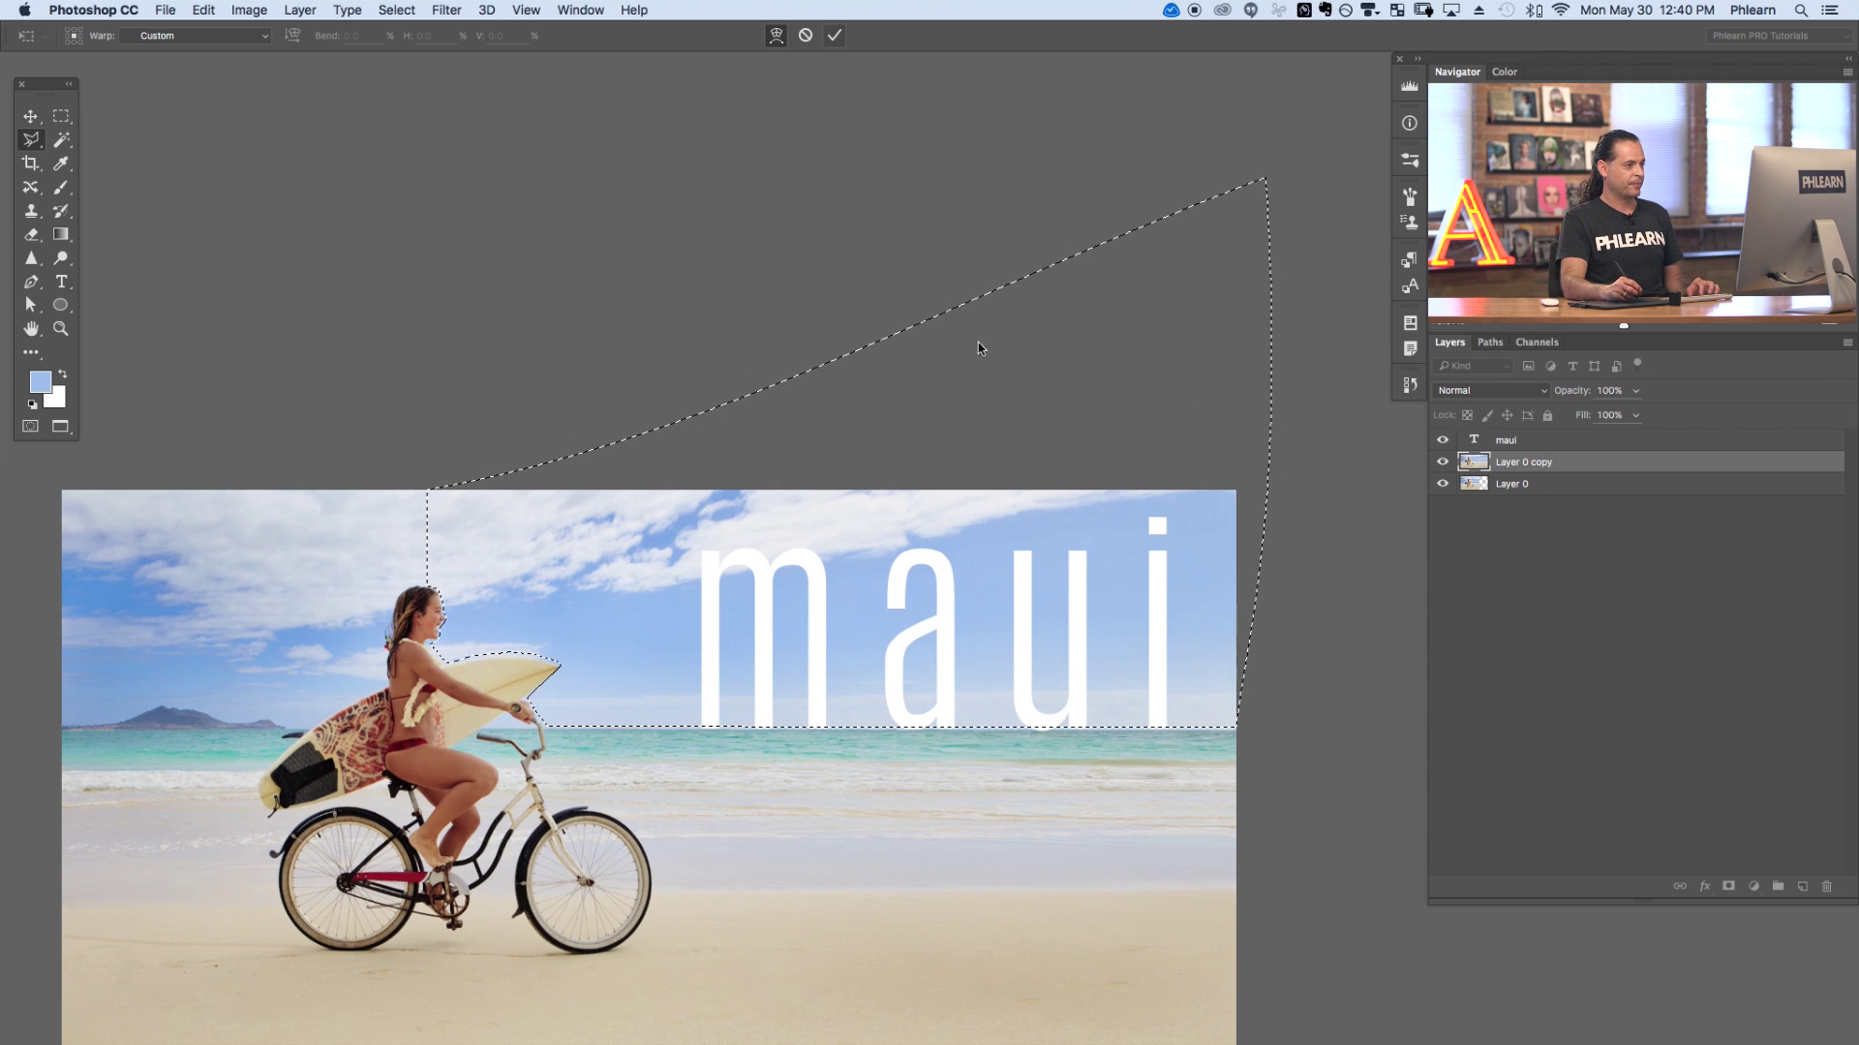
{"action": "key", "text": "super+d"}
{"action": "scroll", "coordinate": [932, 662], "scroll_direction": "down", "scroll_amount": 5}
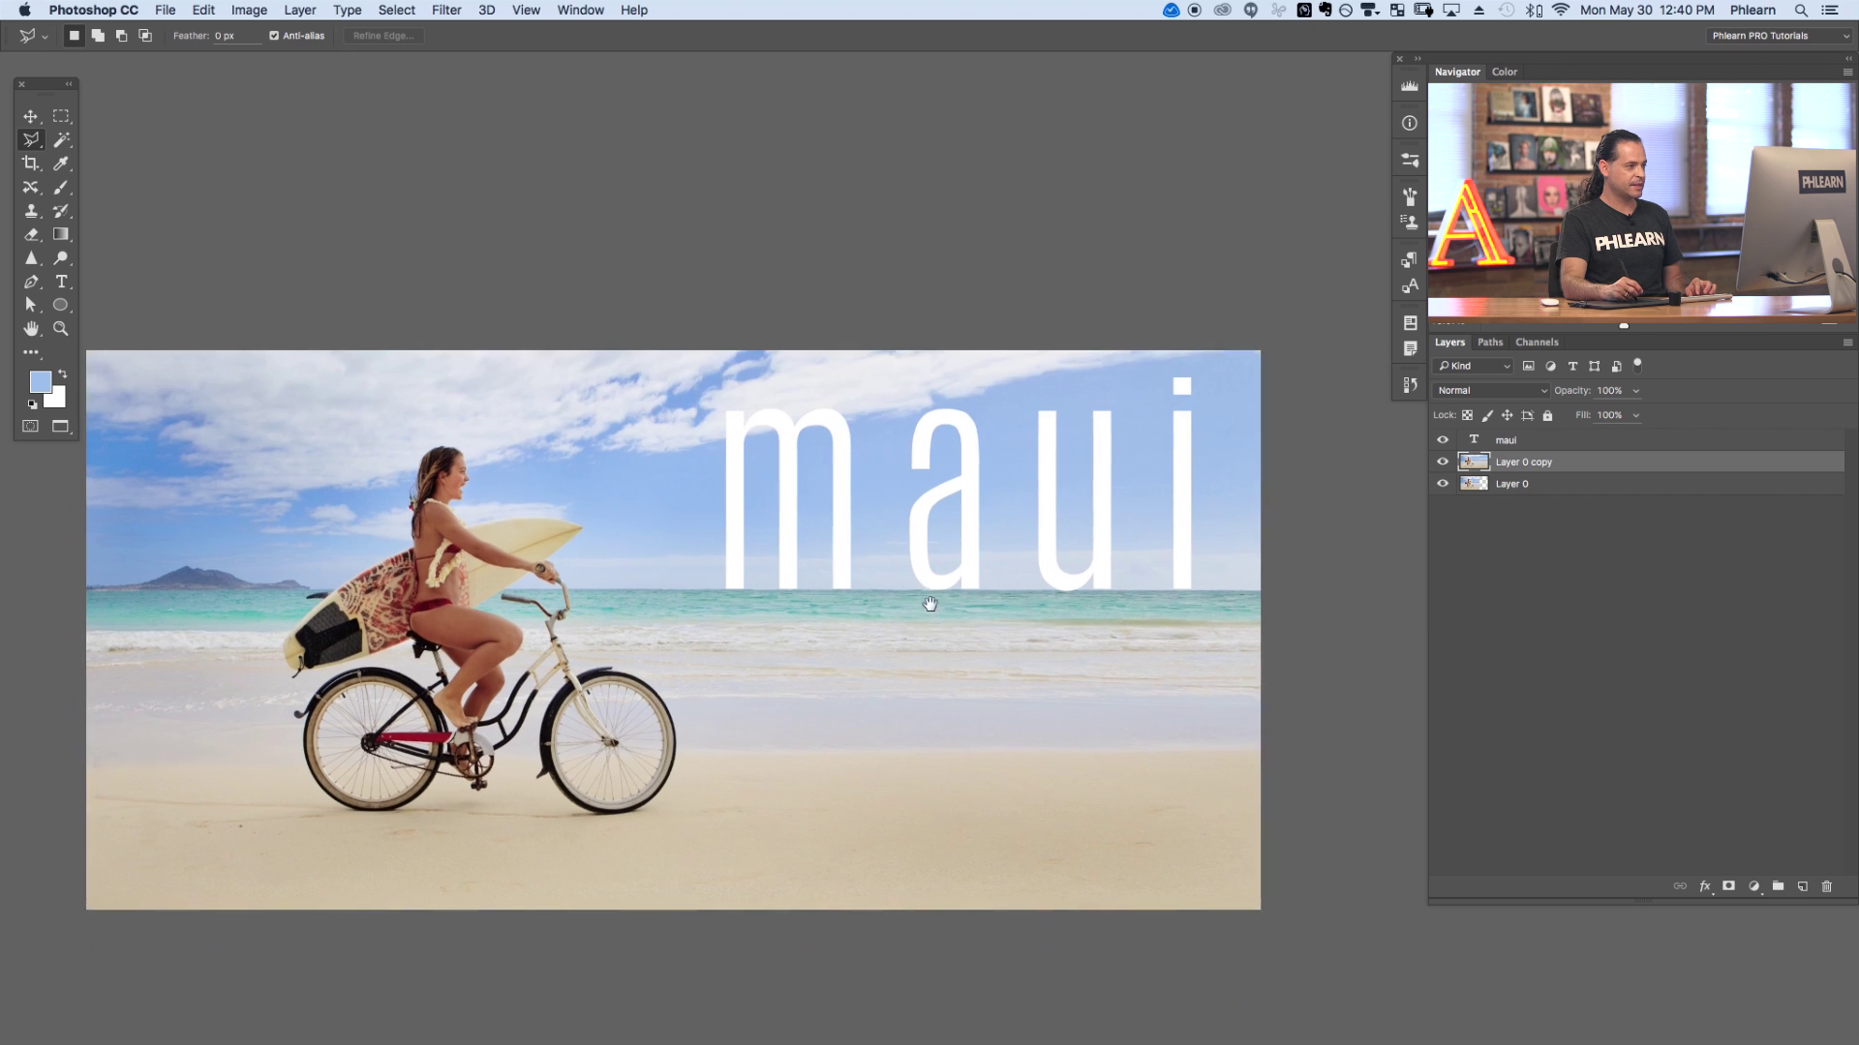
- Compare the sky before and after the warp, ending on the warped version with the selection cleared
{"action": "key", "text": "alt+super+z"}
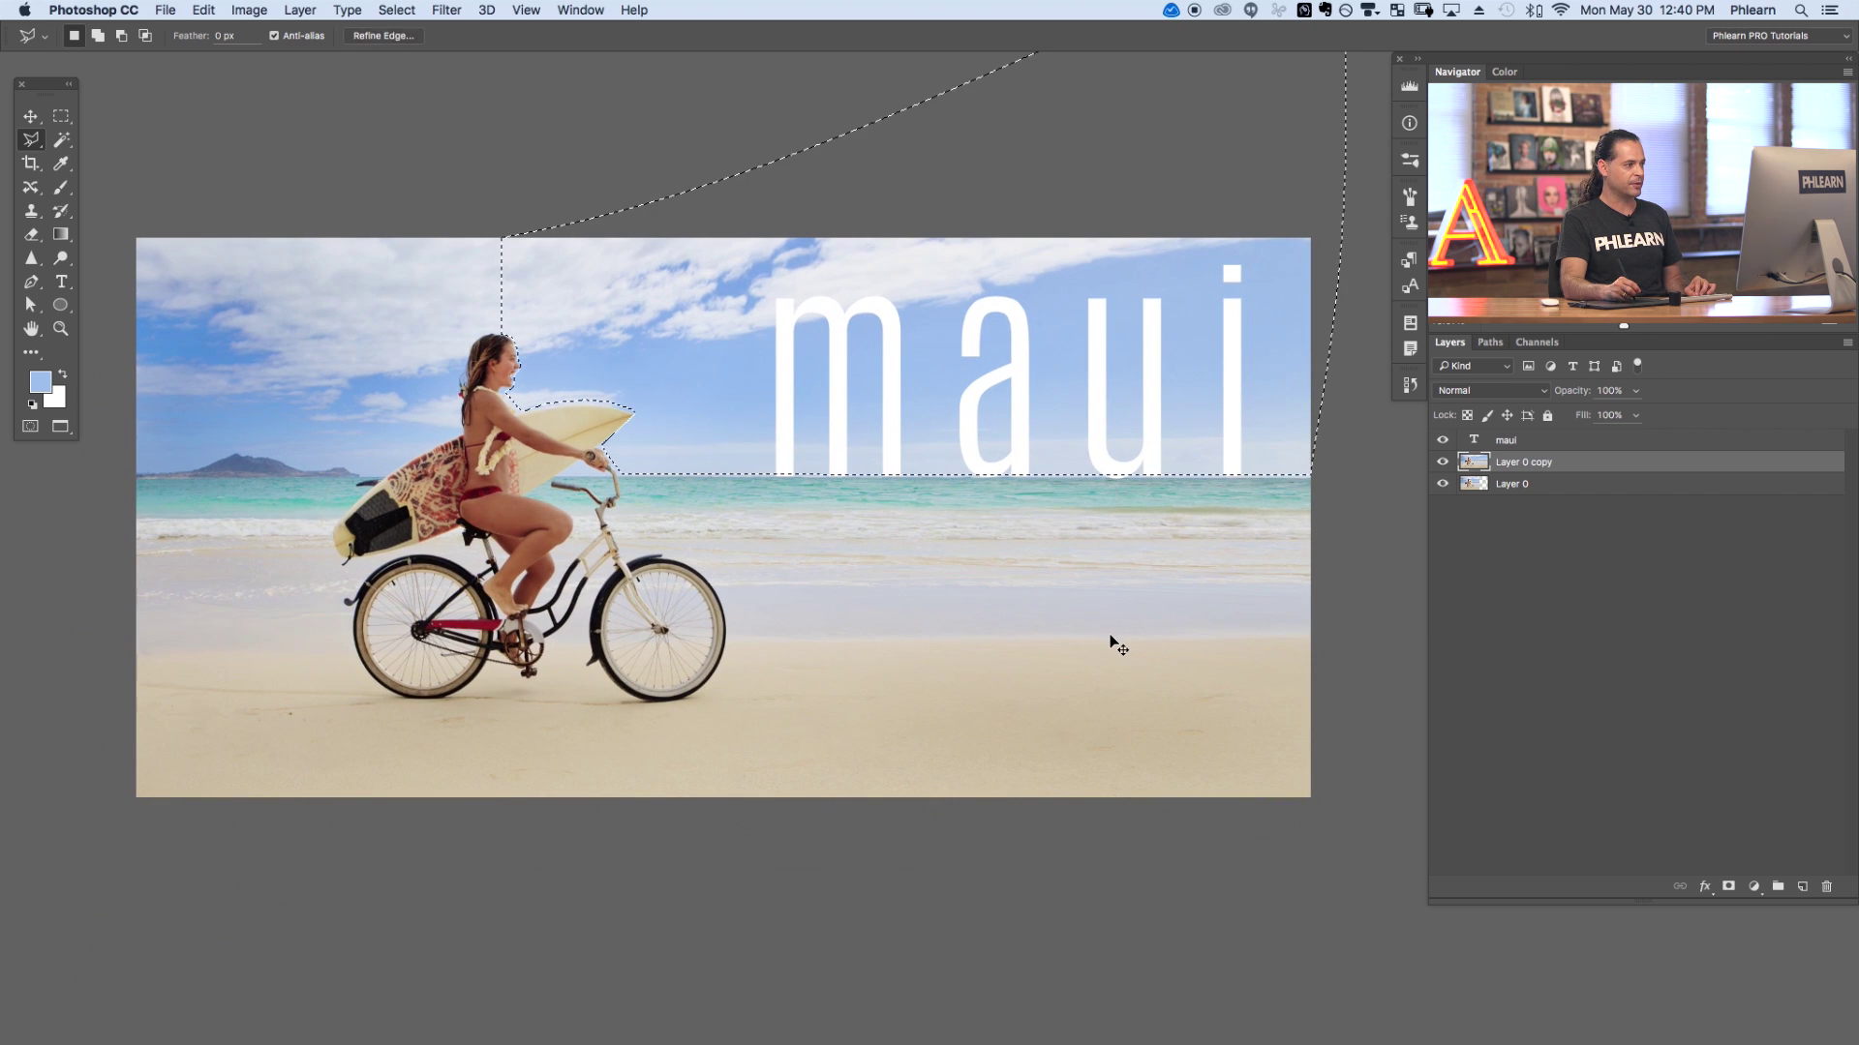
{"action": "key", "text": "alt+super+z"}
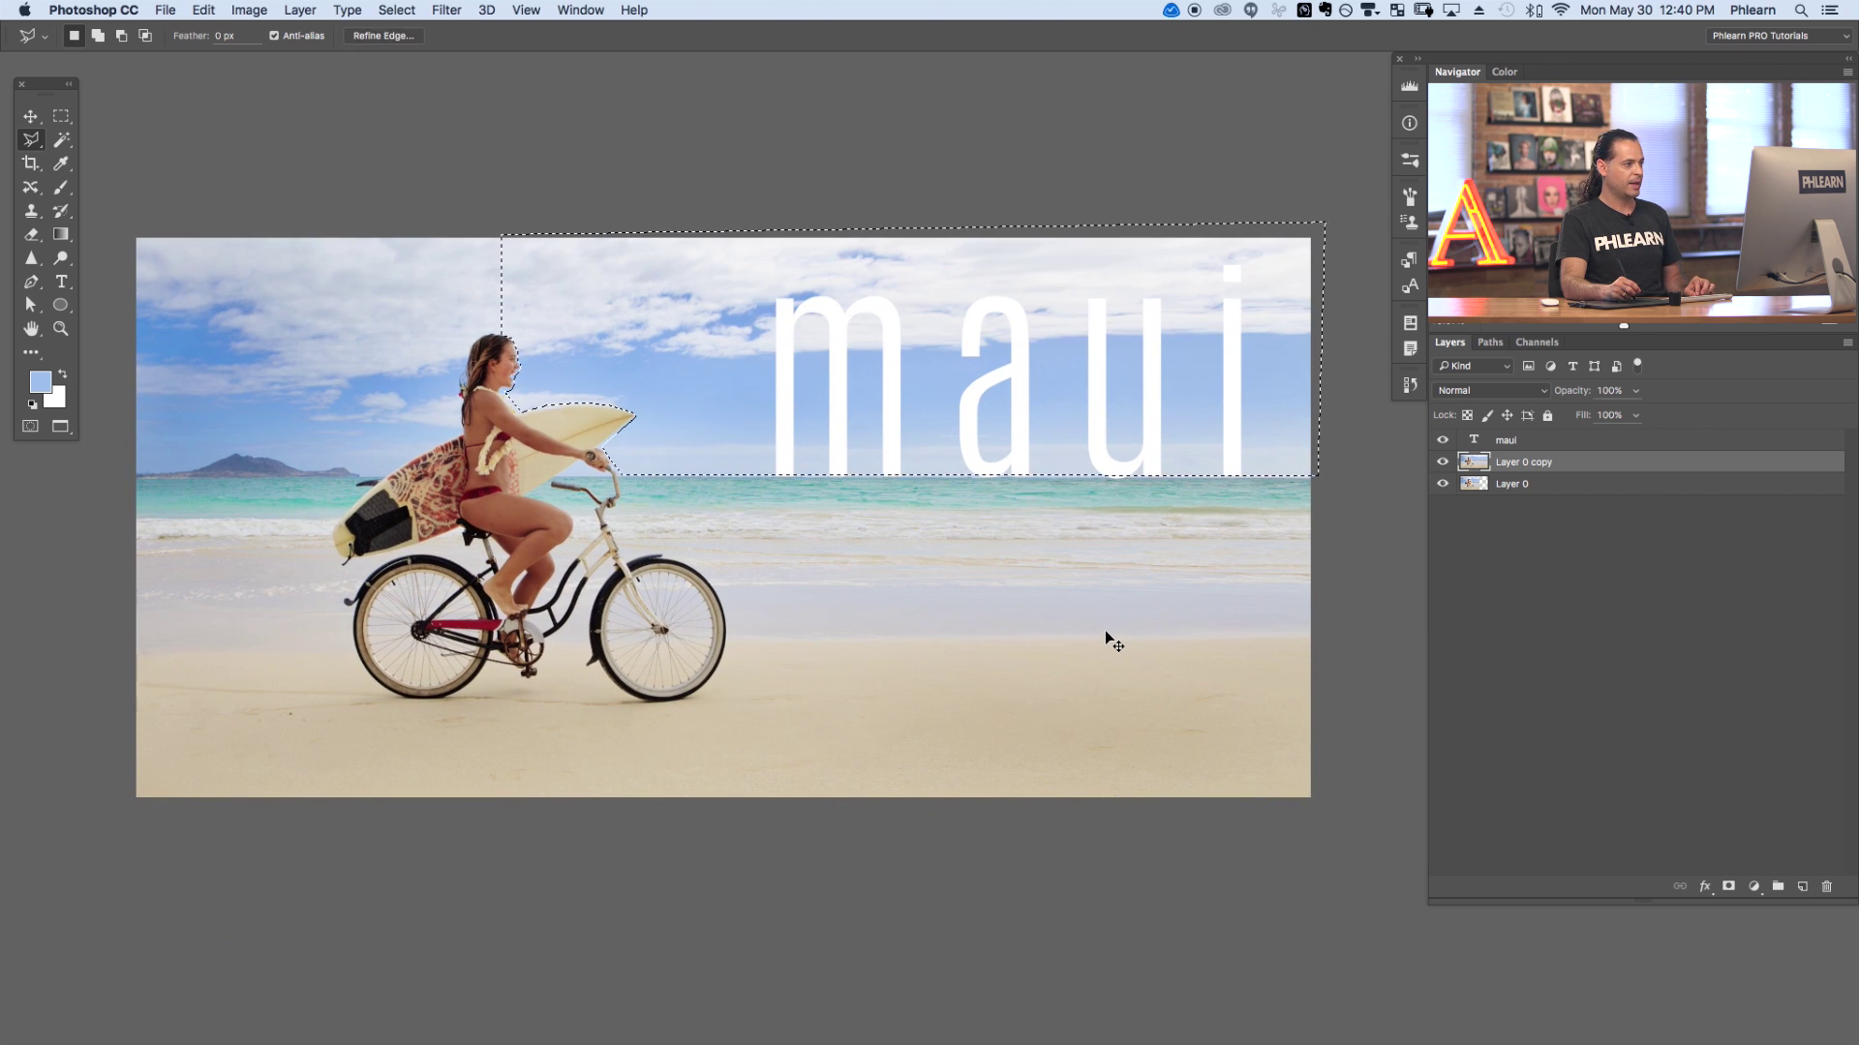
{"action": "key", "text": "alt+super+z"}
{"action": "key", "text": "super+z"}
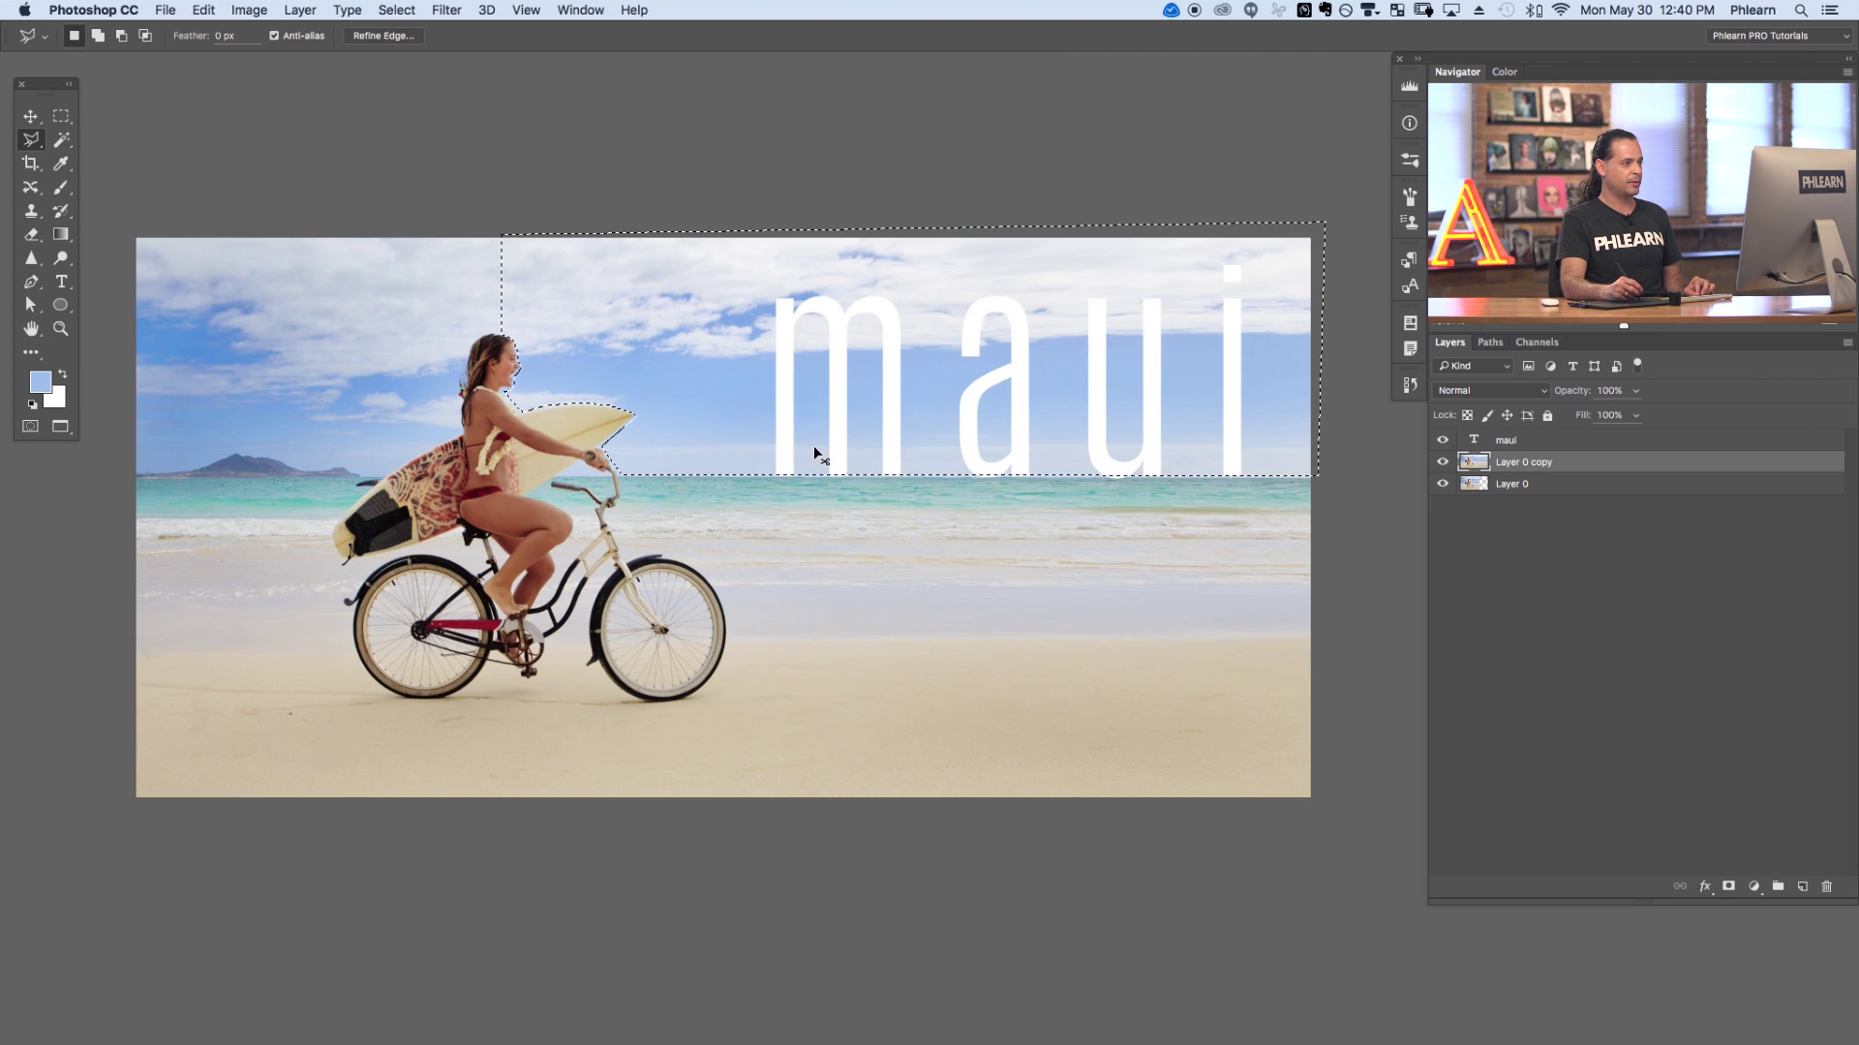
{"action": "key", "text": "super+z"}
{"action": "key", "text": "super+z"}
{"action": "key", "text": "super+z"}
{"action": "key", "text": "super+d"}
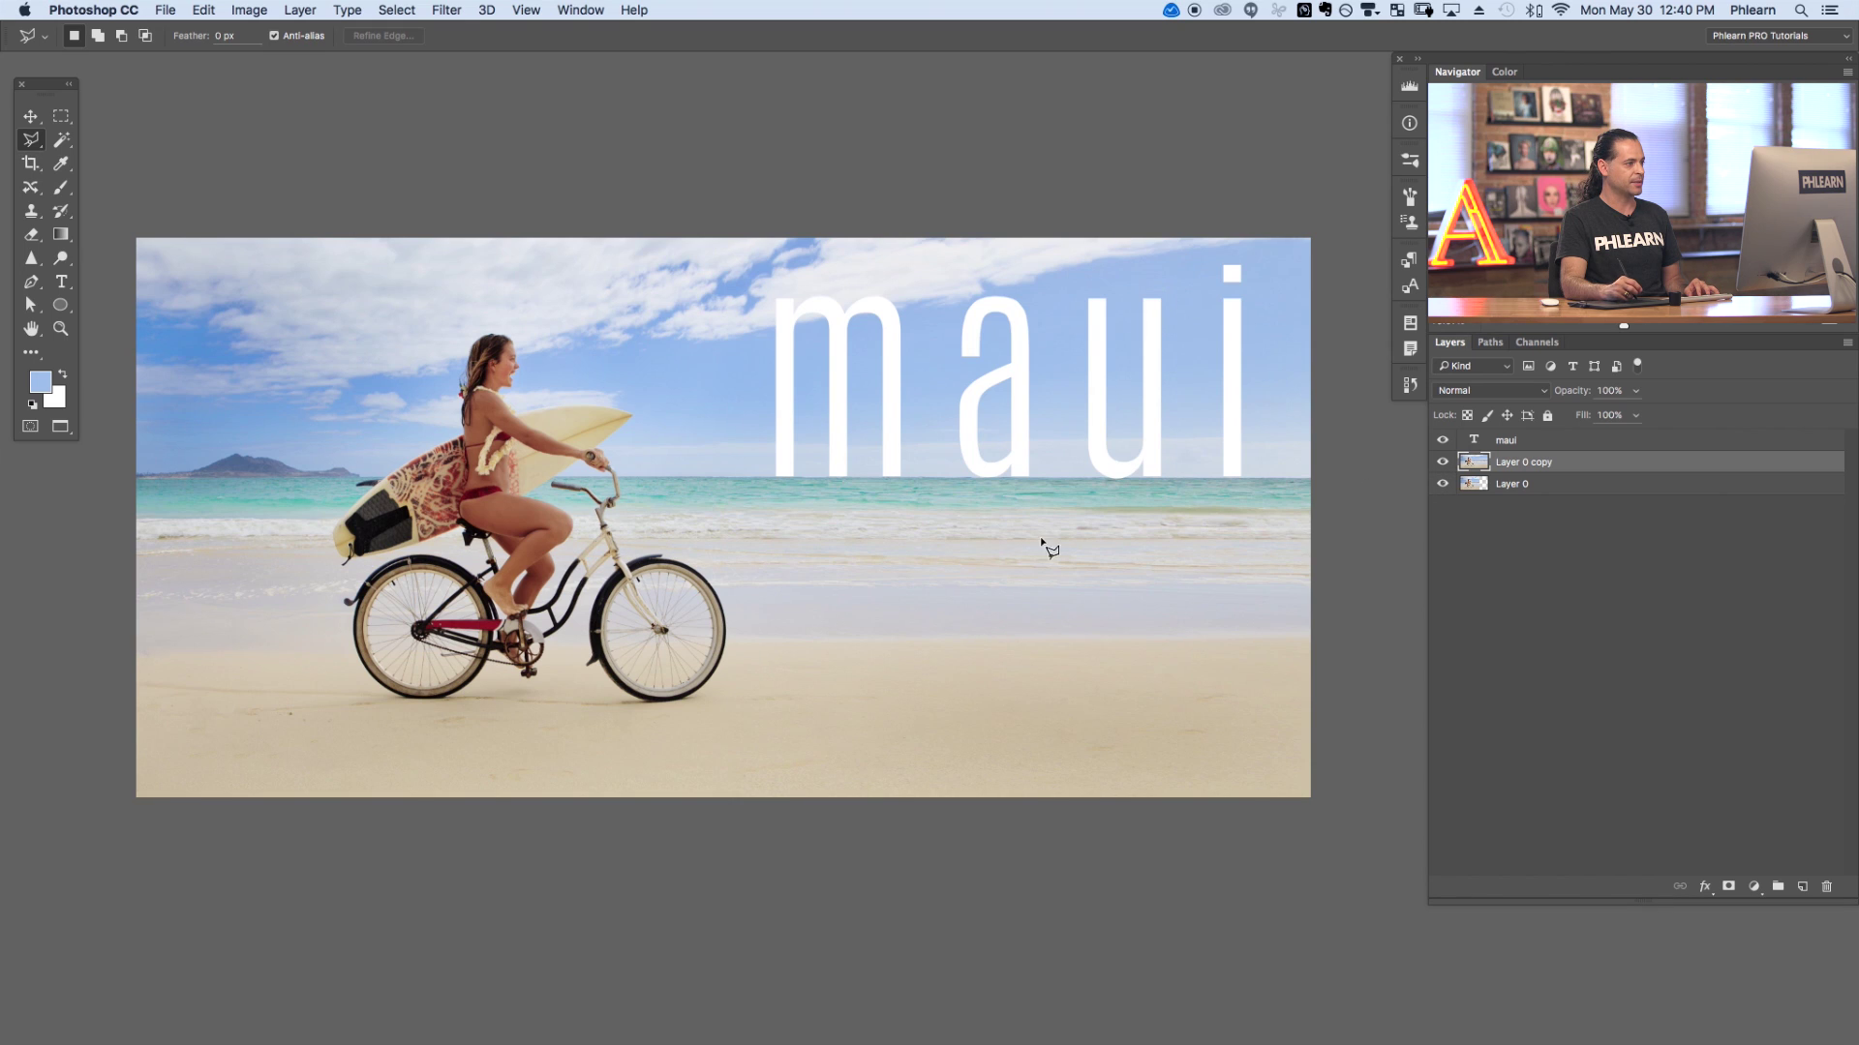
- Compare the original photo with the extended, warped version by hiding and restoring the copied photo and text layers, and select the text layer
{"action": "scroll", "coordinate": [1050, 550], "scroll_direction": "up", "scroll_amount": 2}
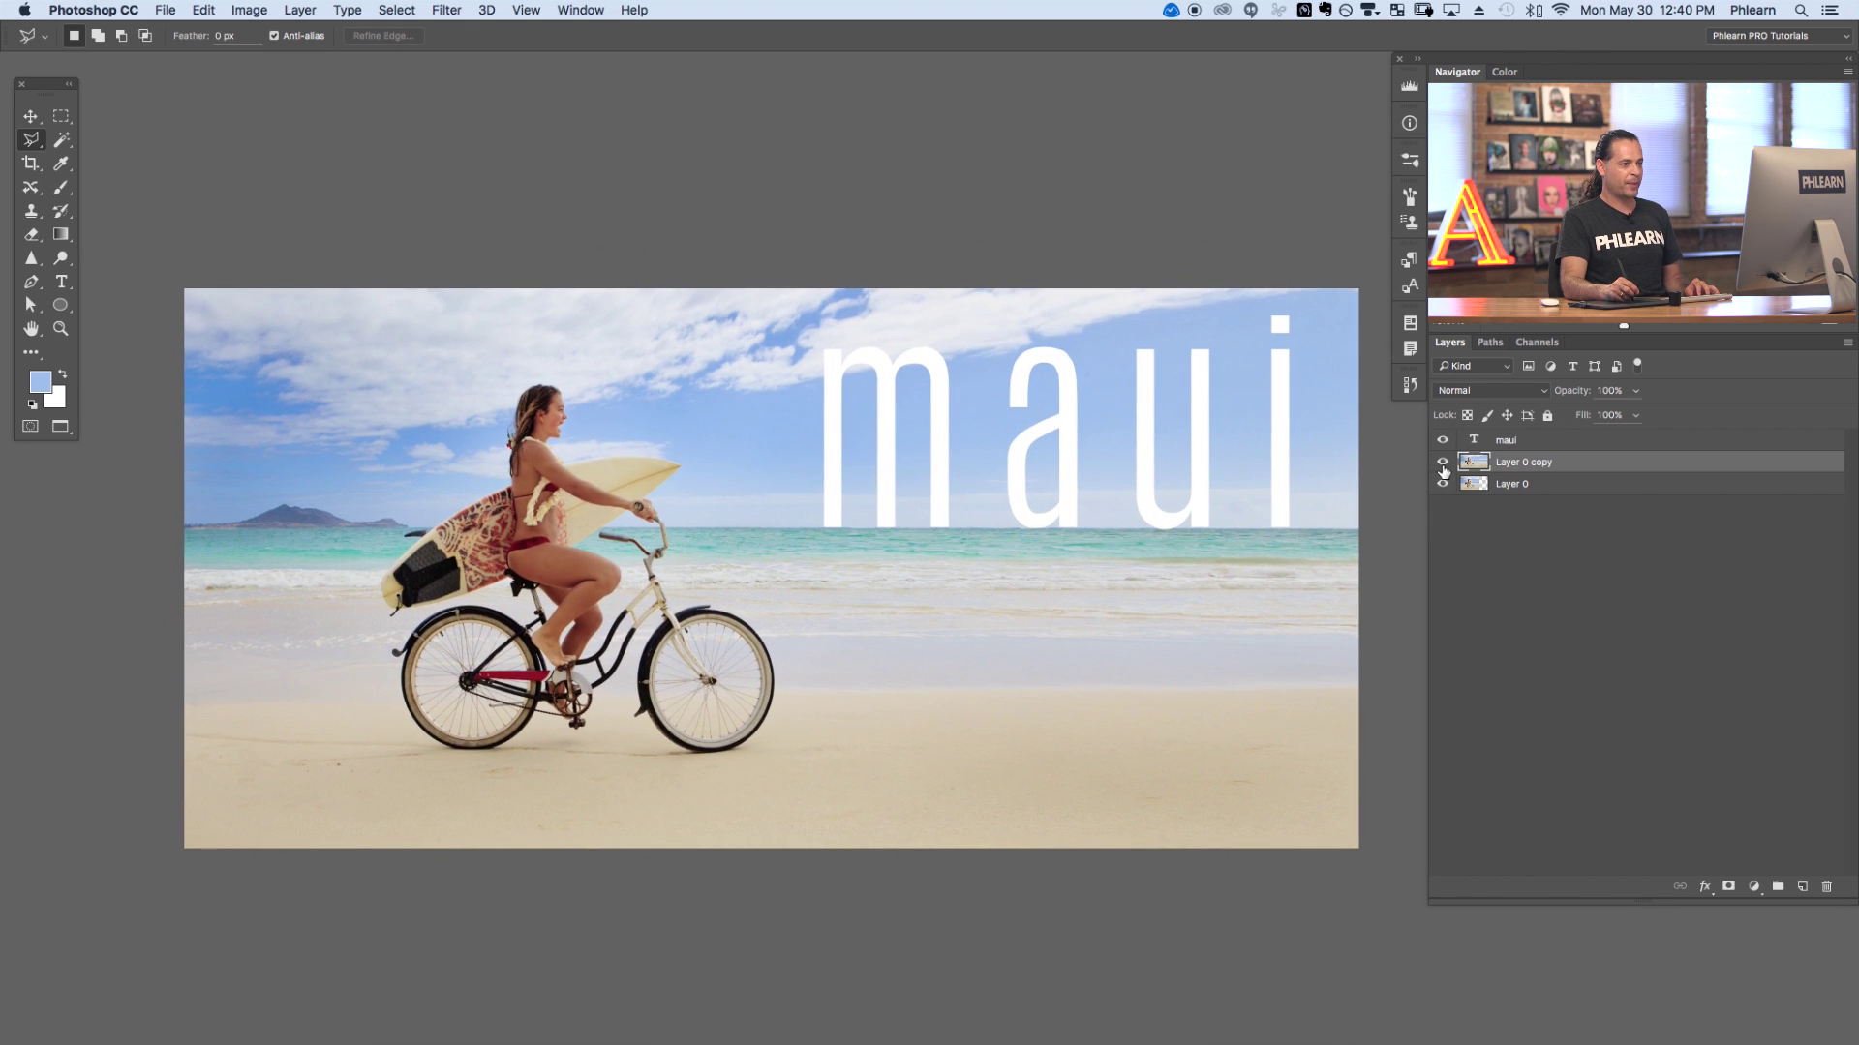
{"action": "left_click", "coordinate": [1443, 464]}
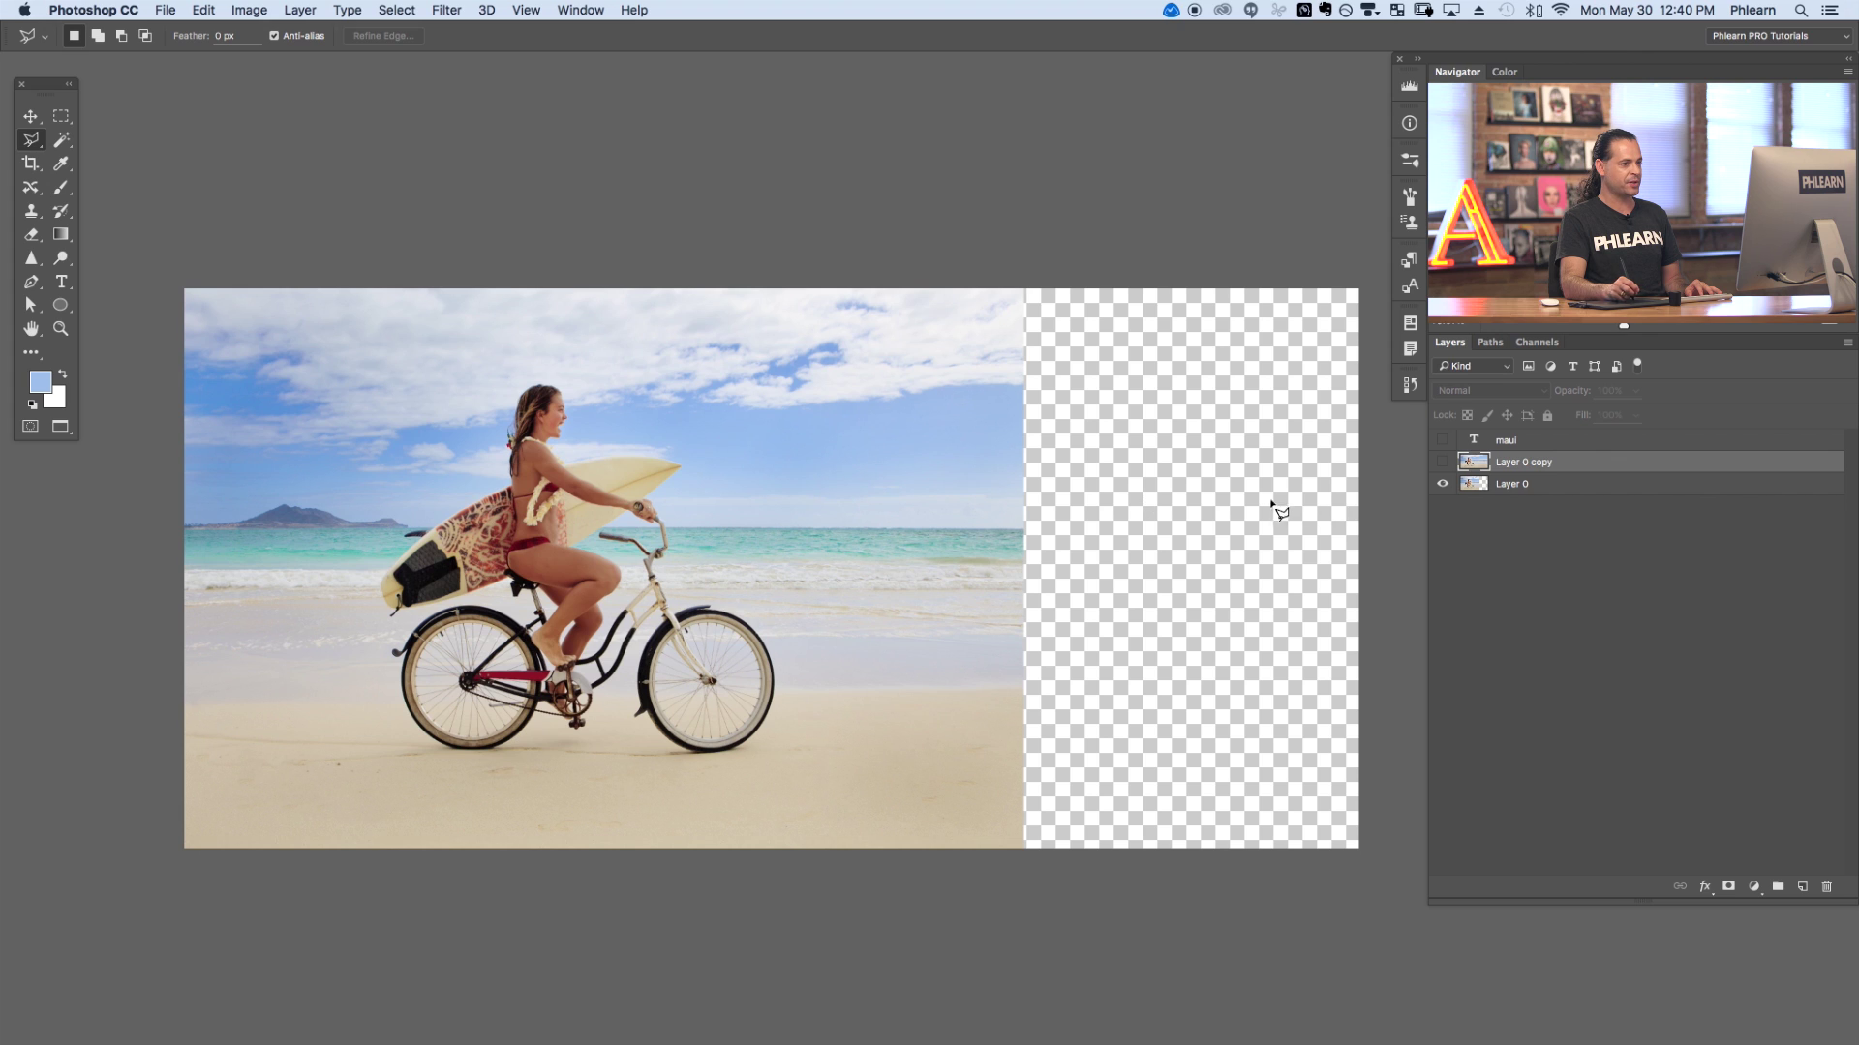
{"action": "left_click", "coordinate": [1442, 440]}
{"action": "left_click", "coordinate": [1442, 463]}
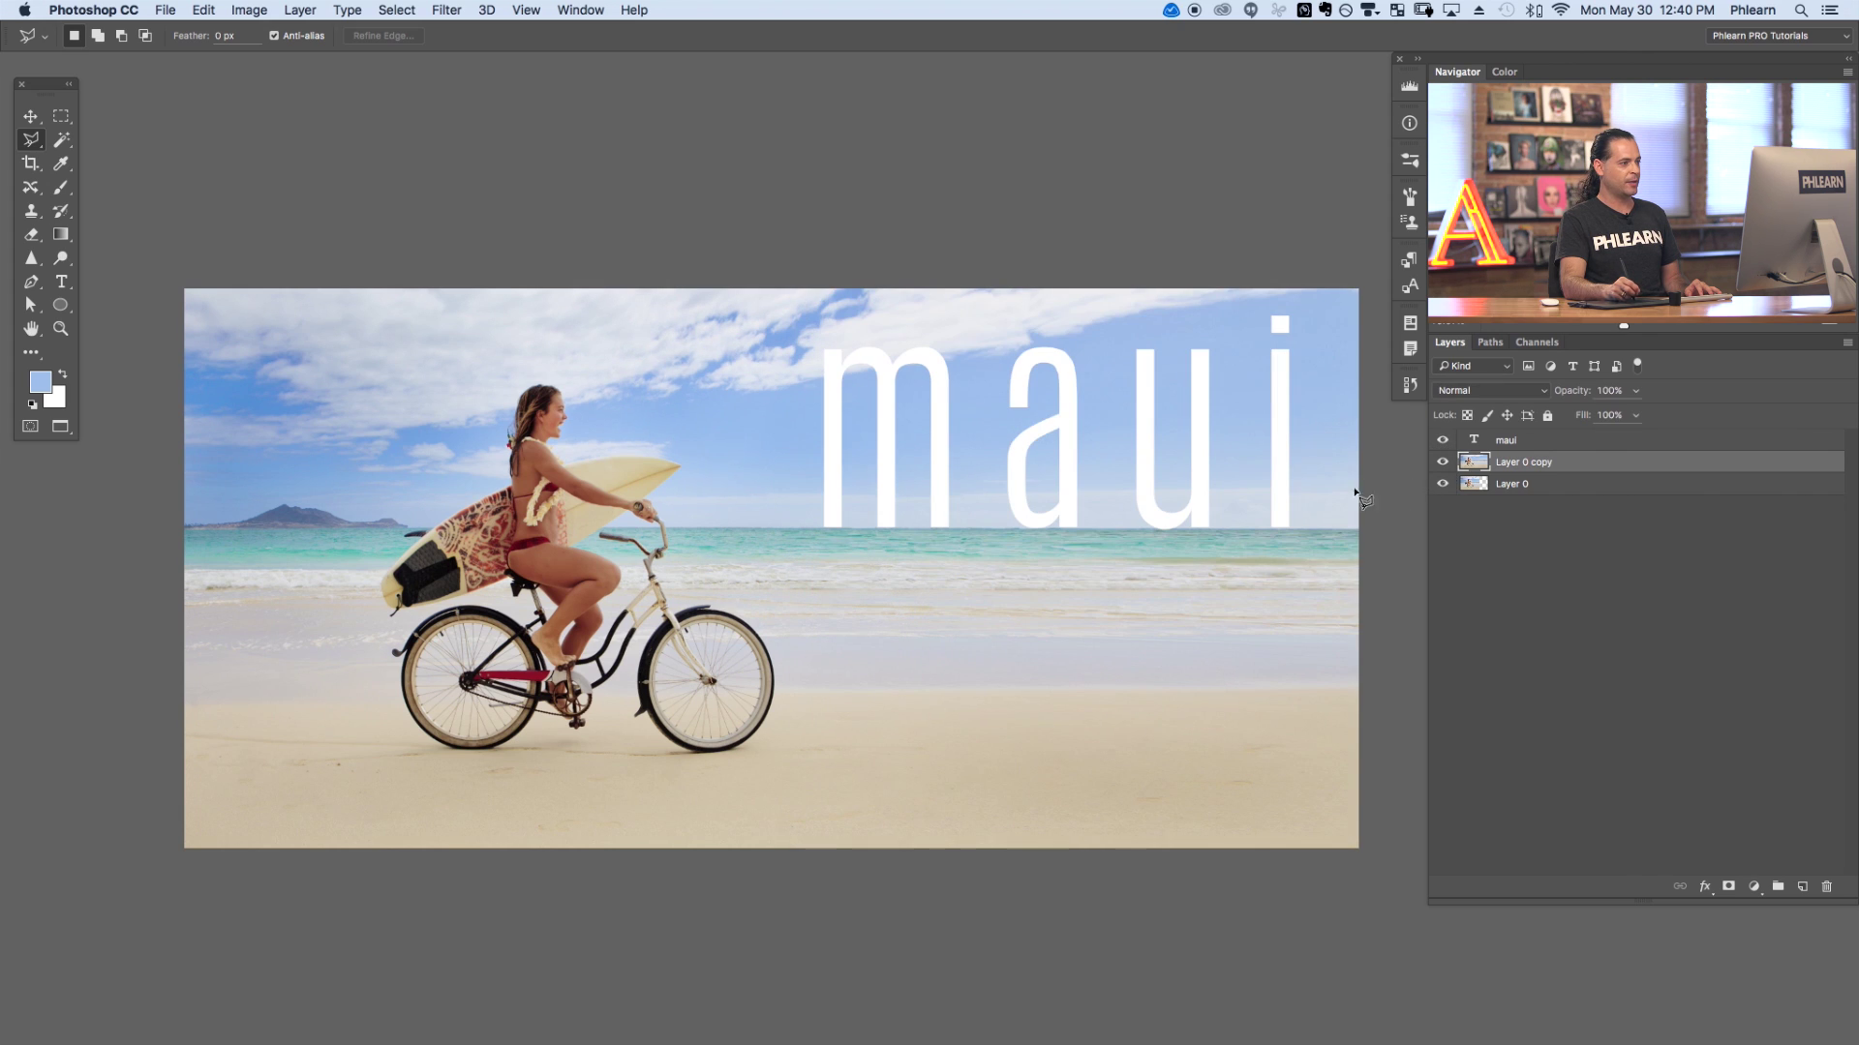
{"action": "scroll", "coordinate": [1178, 581], "scroll_direction": "right", "scroll_amount": 2}
{"action": "scroll", "coordinate": [1178, 581], "scroll_direction": "up", "scroll_amount": 1}
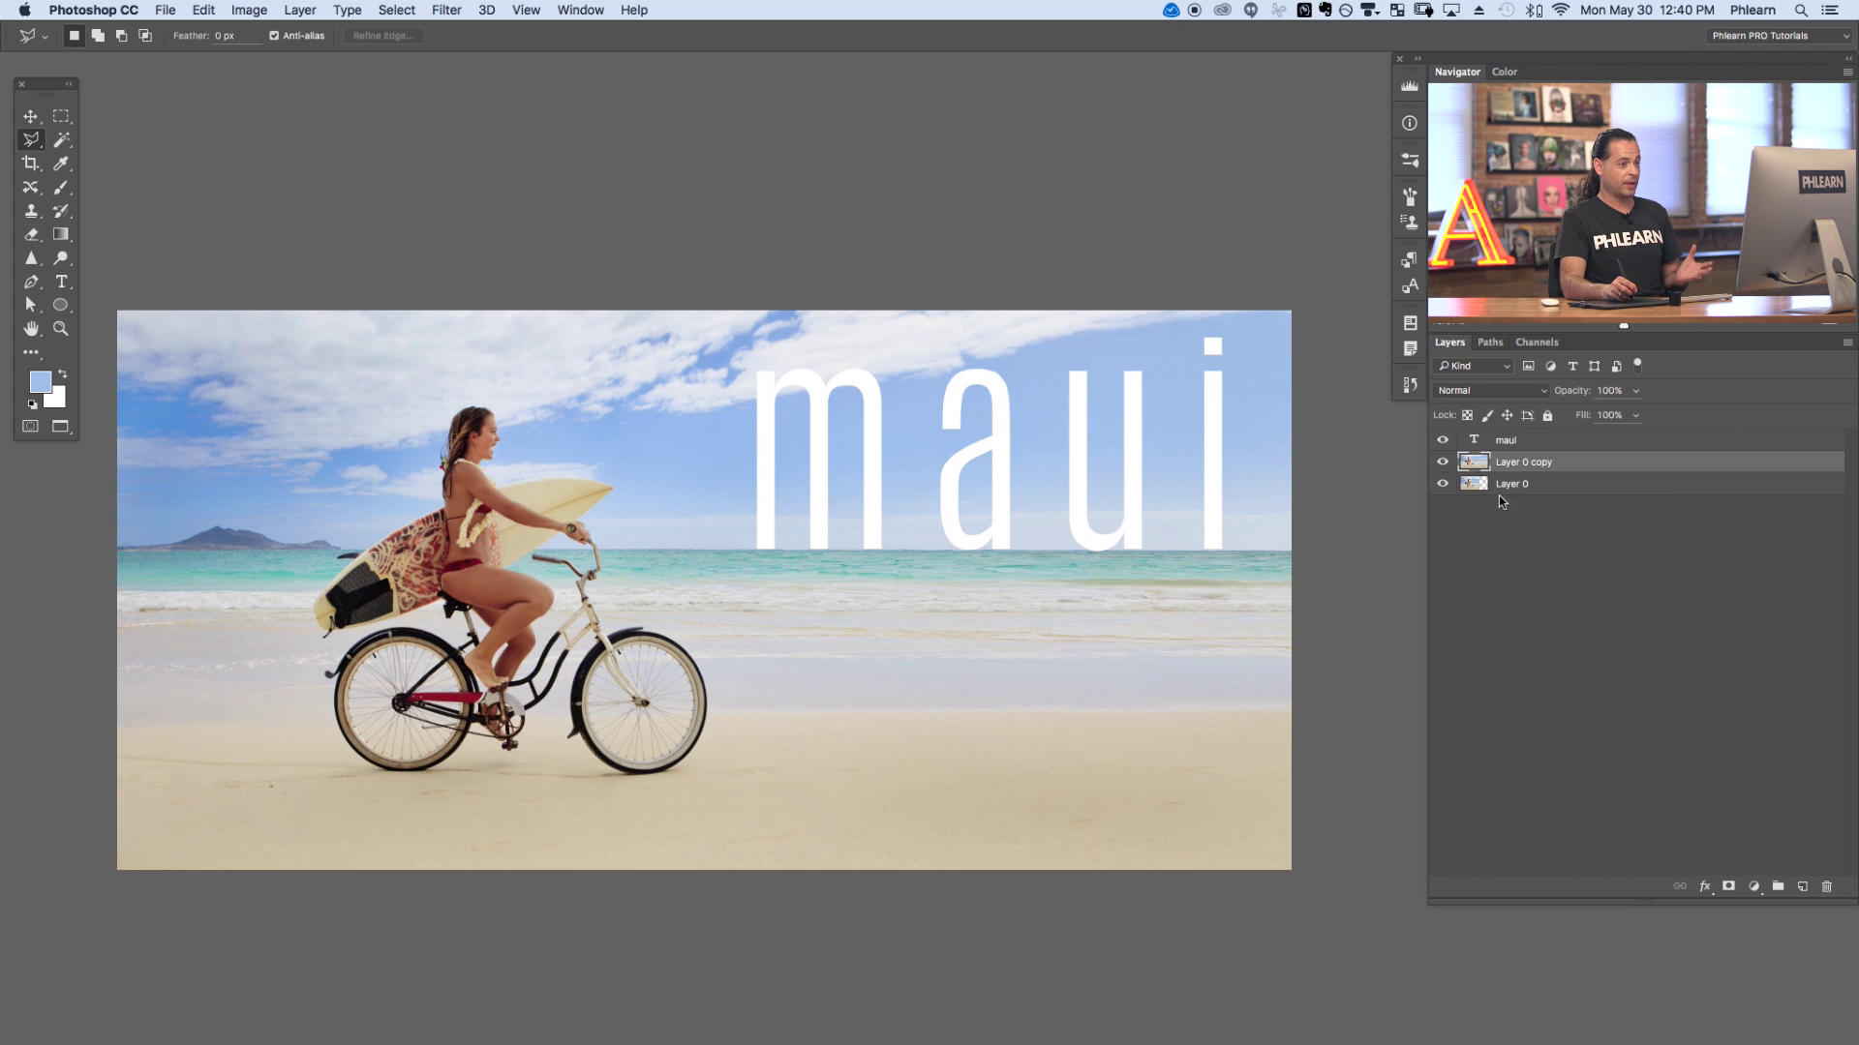
{"action": "left_click", "coordinate": [1523, 442]}
{"action": "key", "text": "v"}
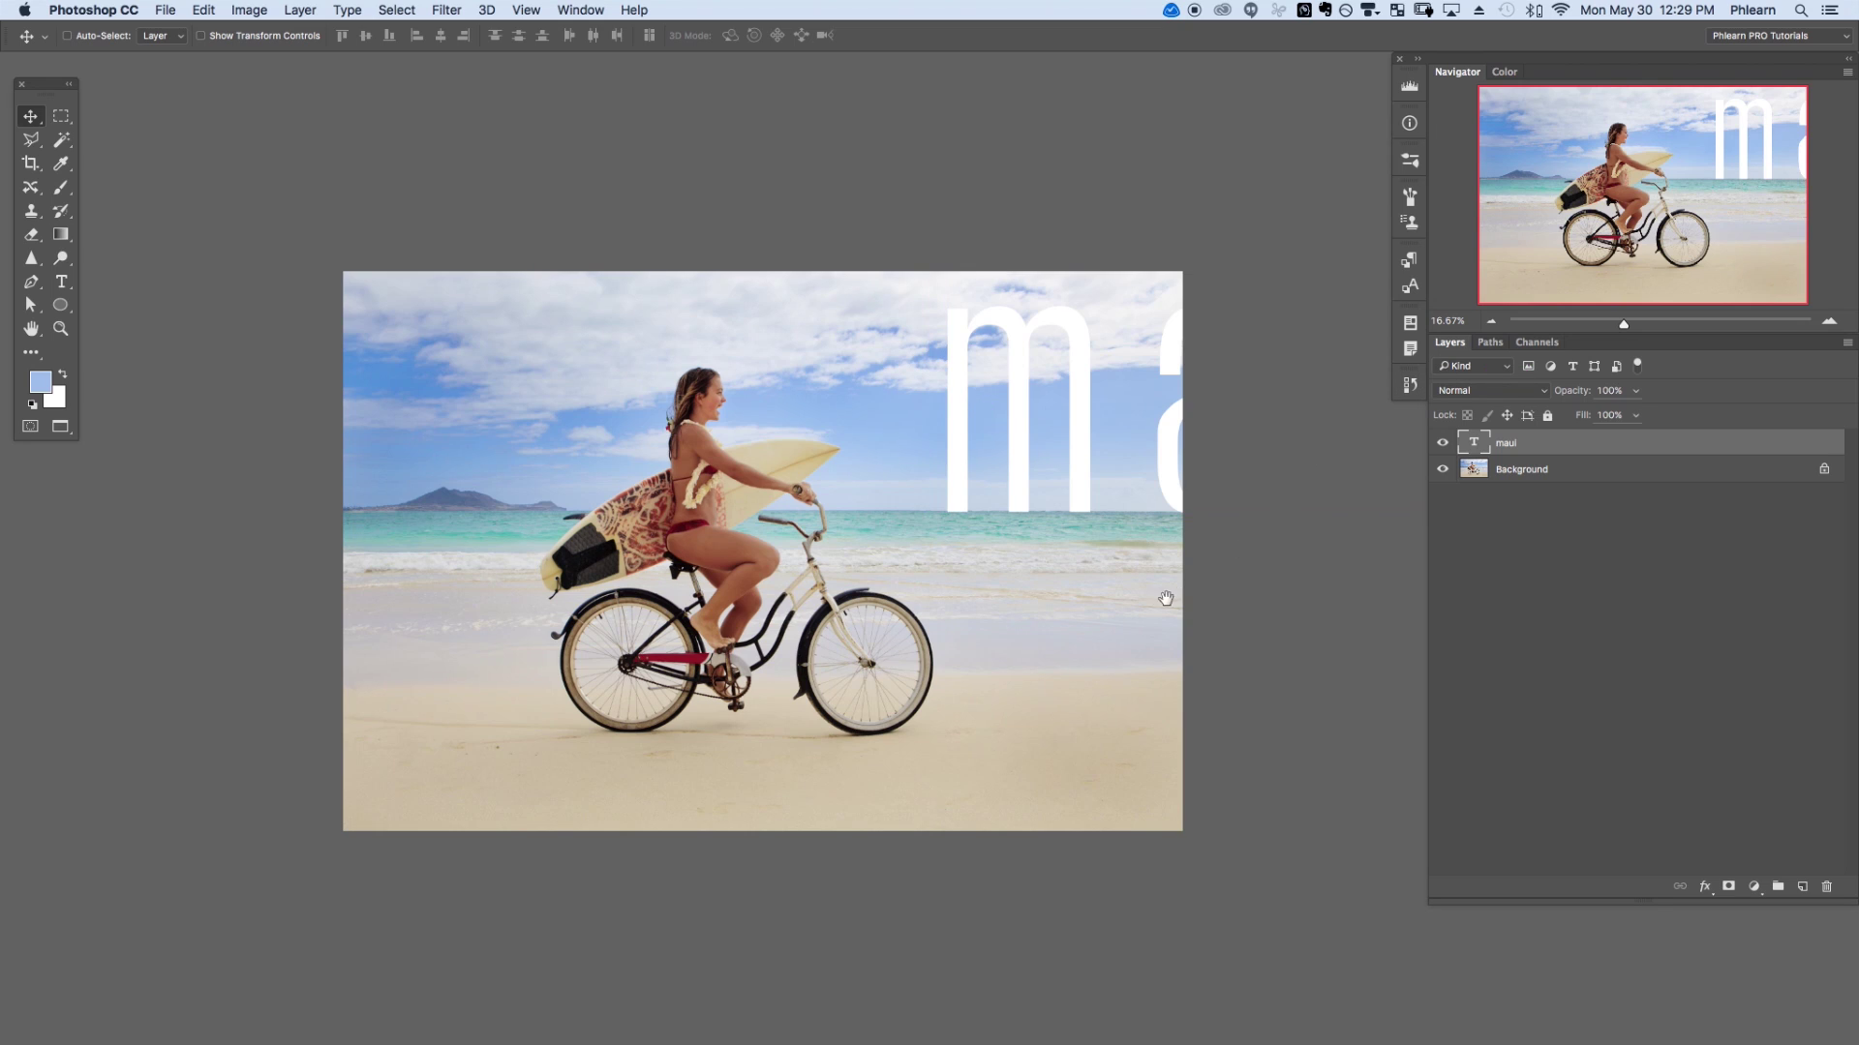
- Extend the canvas to the right of the photo with the Crop tool so the whole "maui" text fits
{"action": "left_click_drag", "start_coordinate": [1165, 598], "coordinate": [925, 614]}
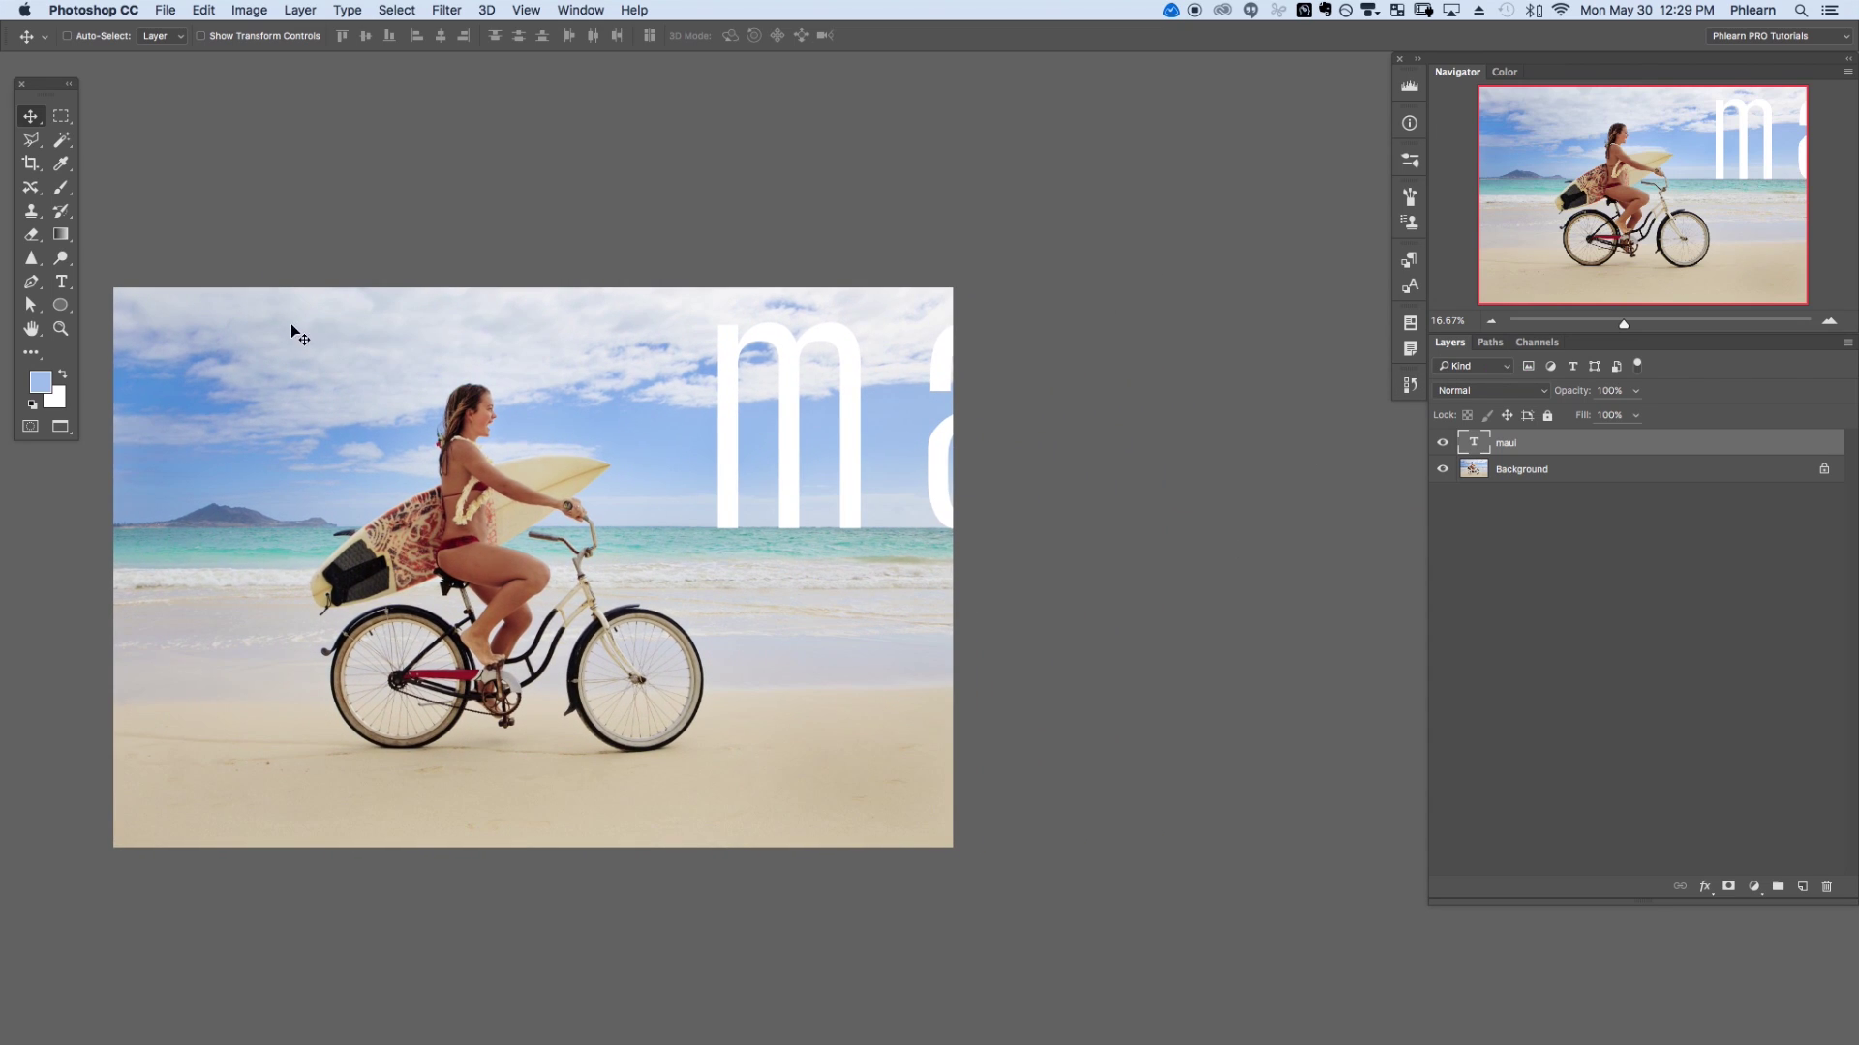
{"action": "left_click", "coordinate": [31, 165]}
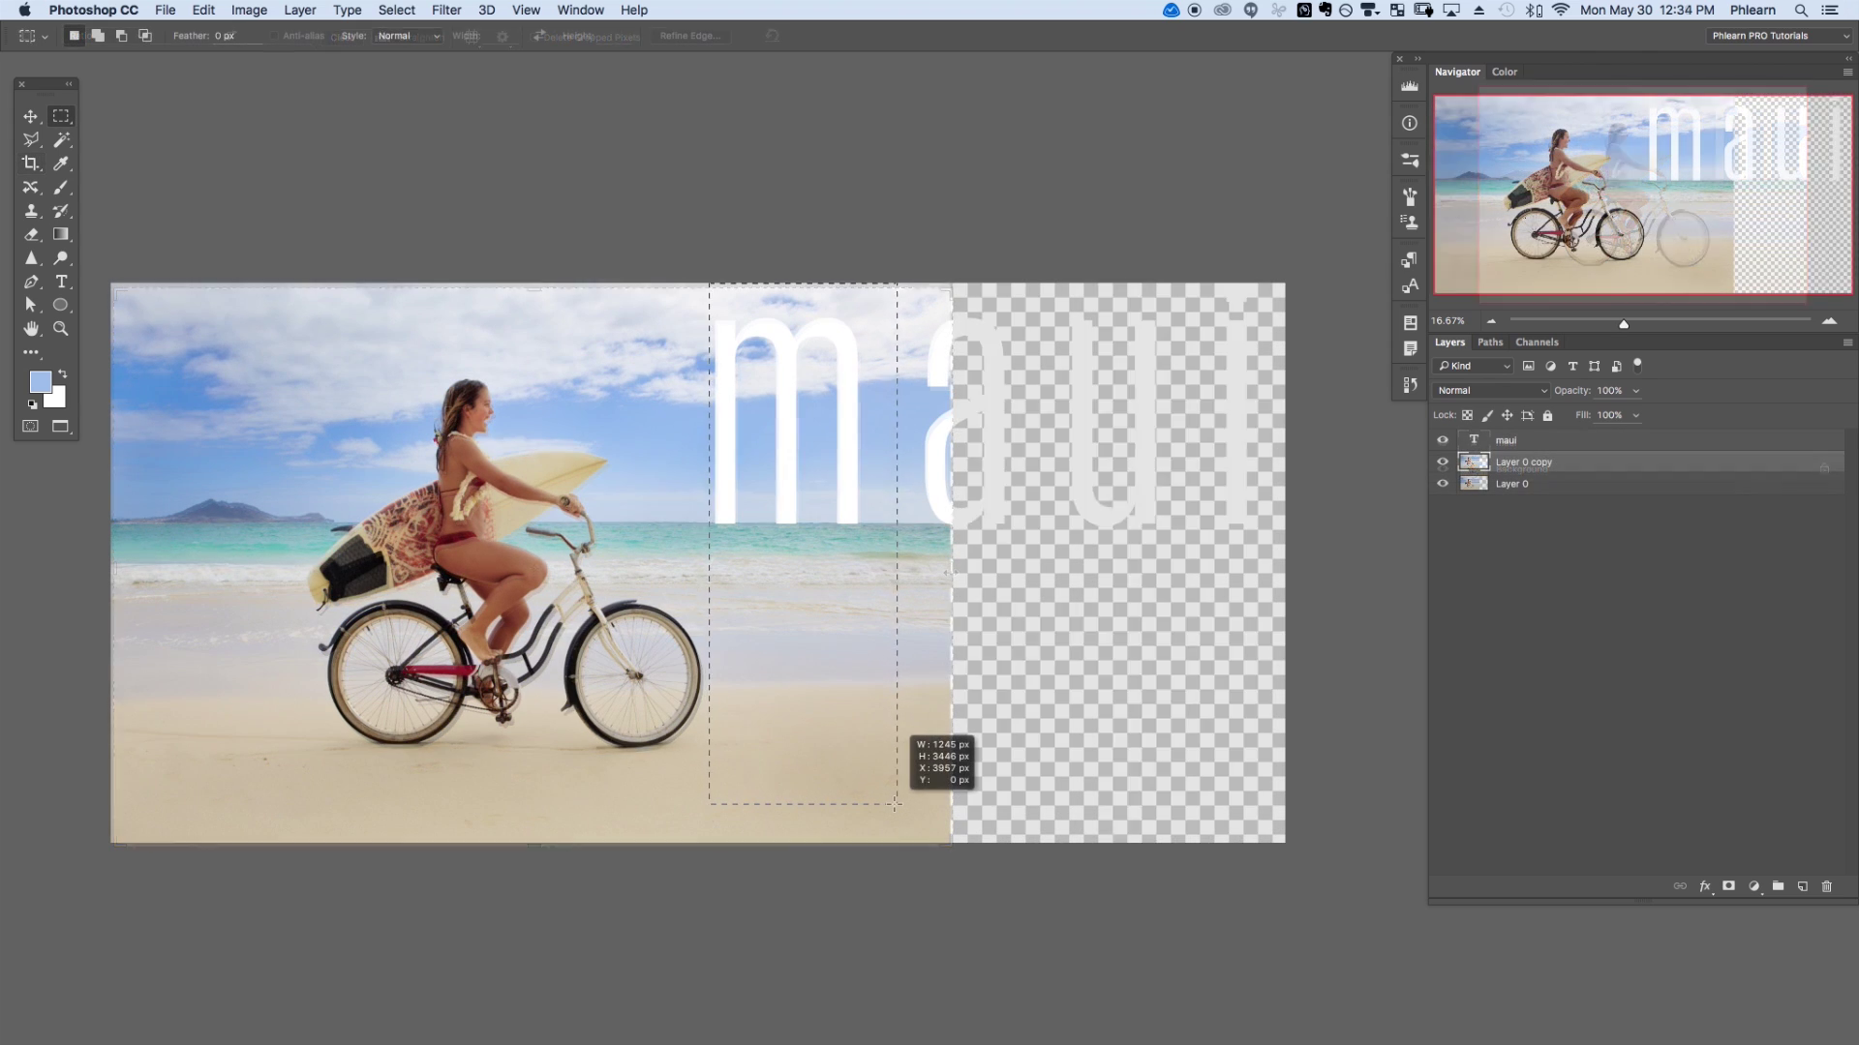
- Select the full-height strip between the bicycle and the photo's right edge, and stretch it into the empty canvas with Content-Aware Scale
{"action": "left_click_drag", "start_coordinate": [893, 802], "coordinate": [963, 866]}
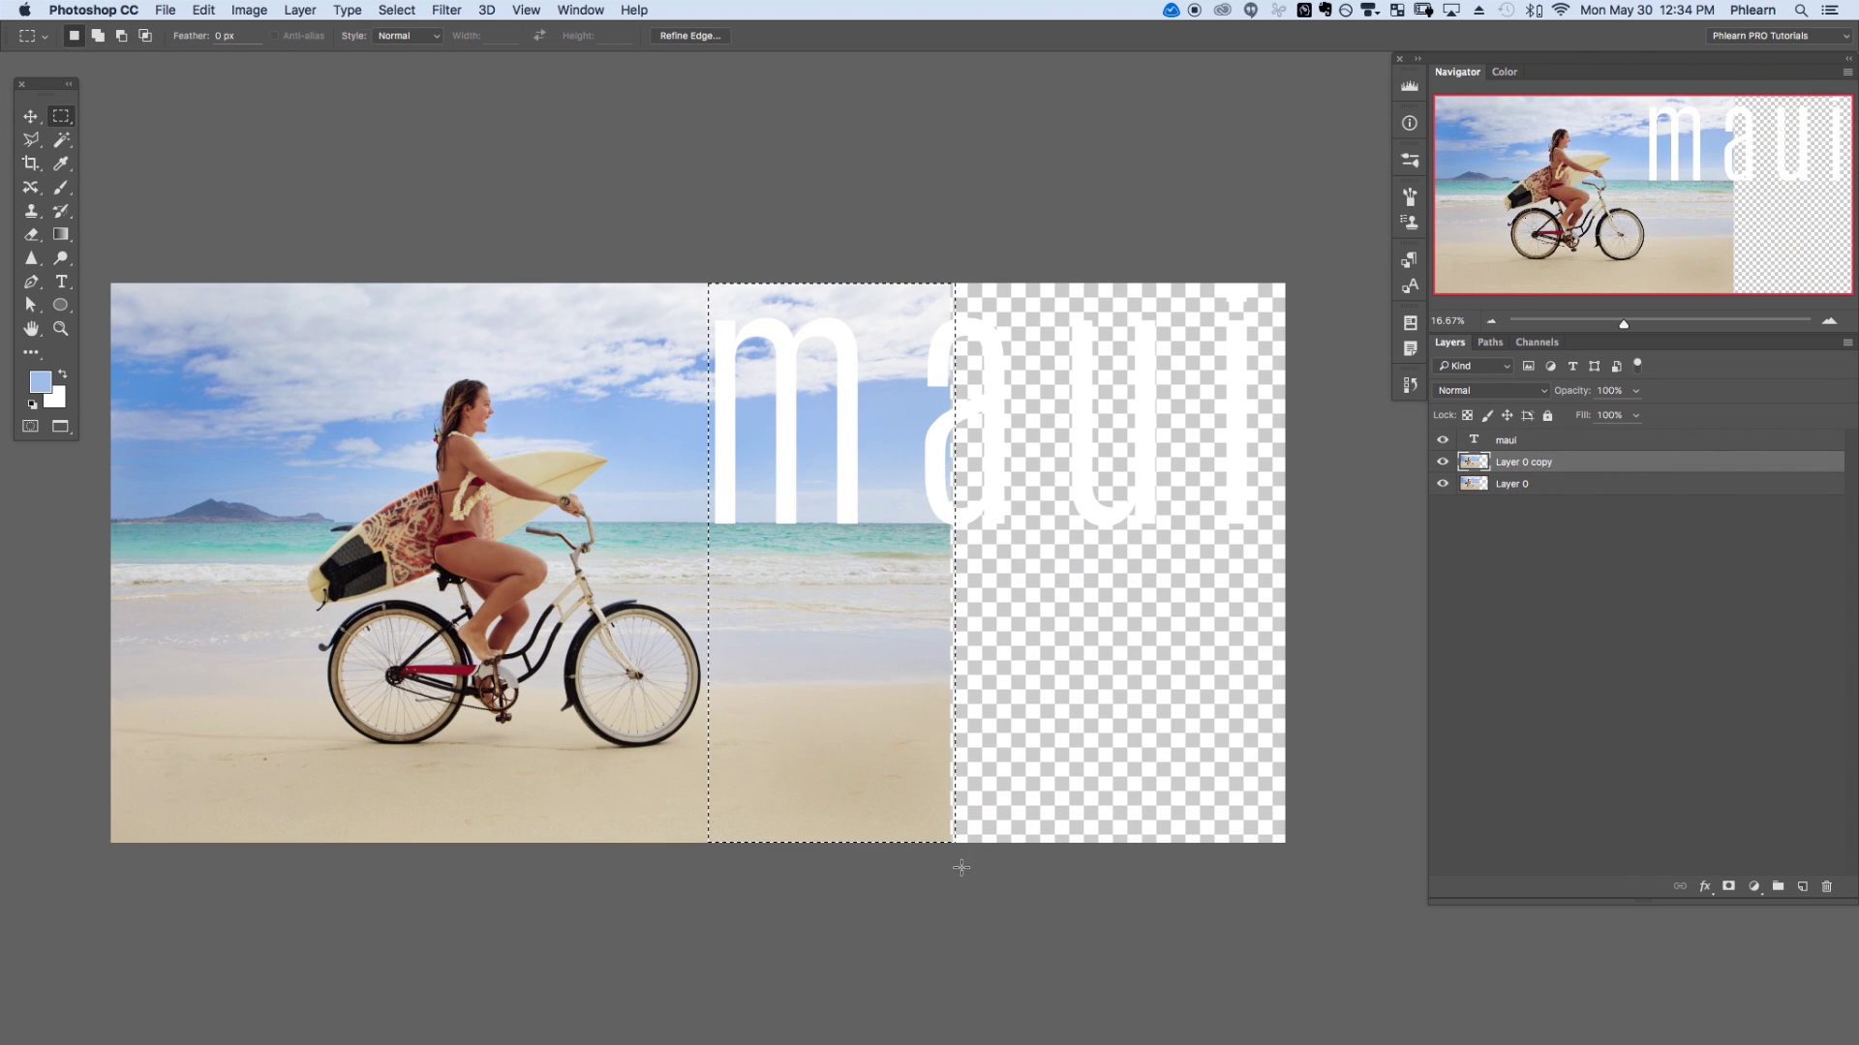
{"action": "left_click", "coordinate": [203, 10]}
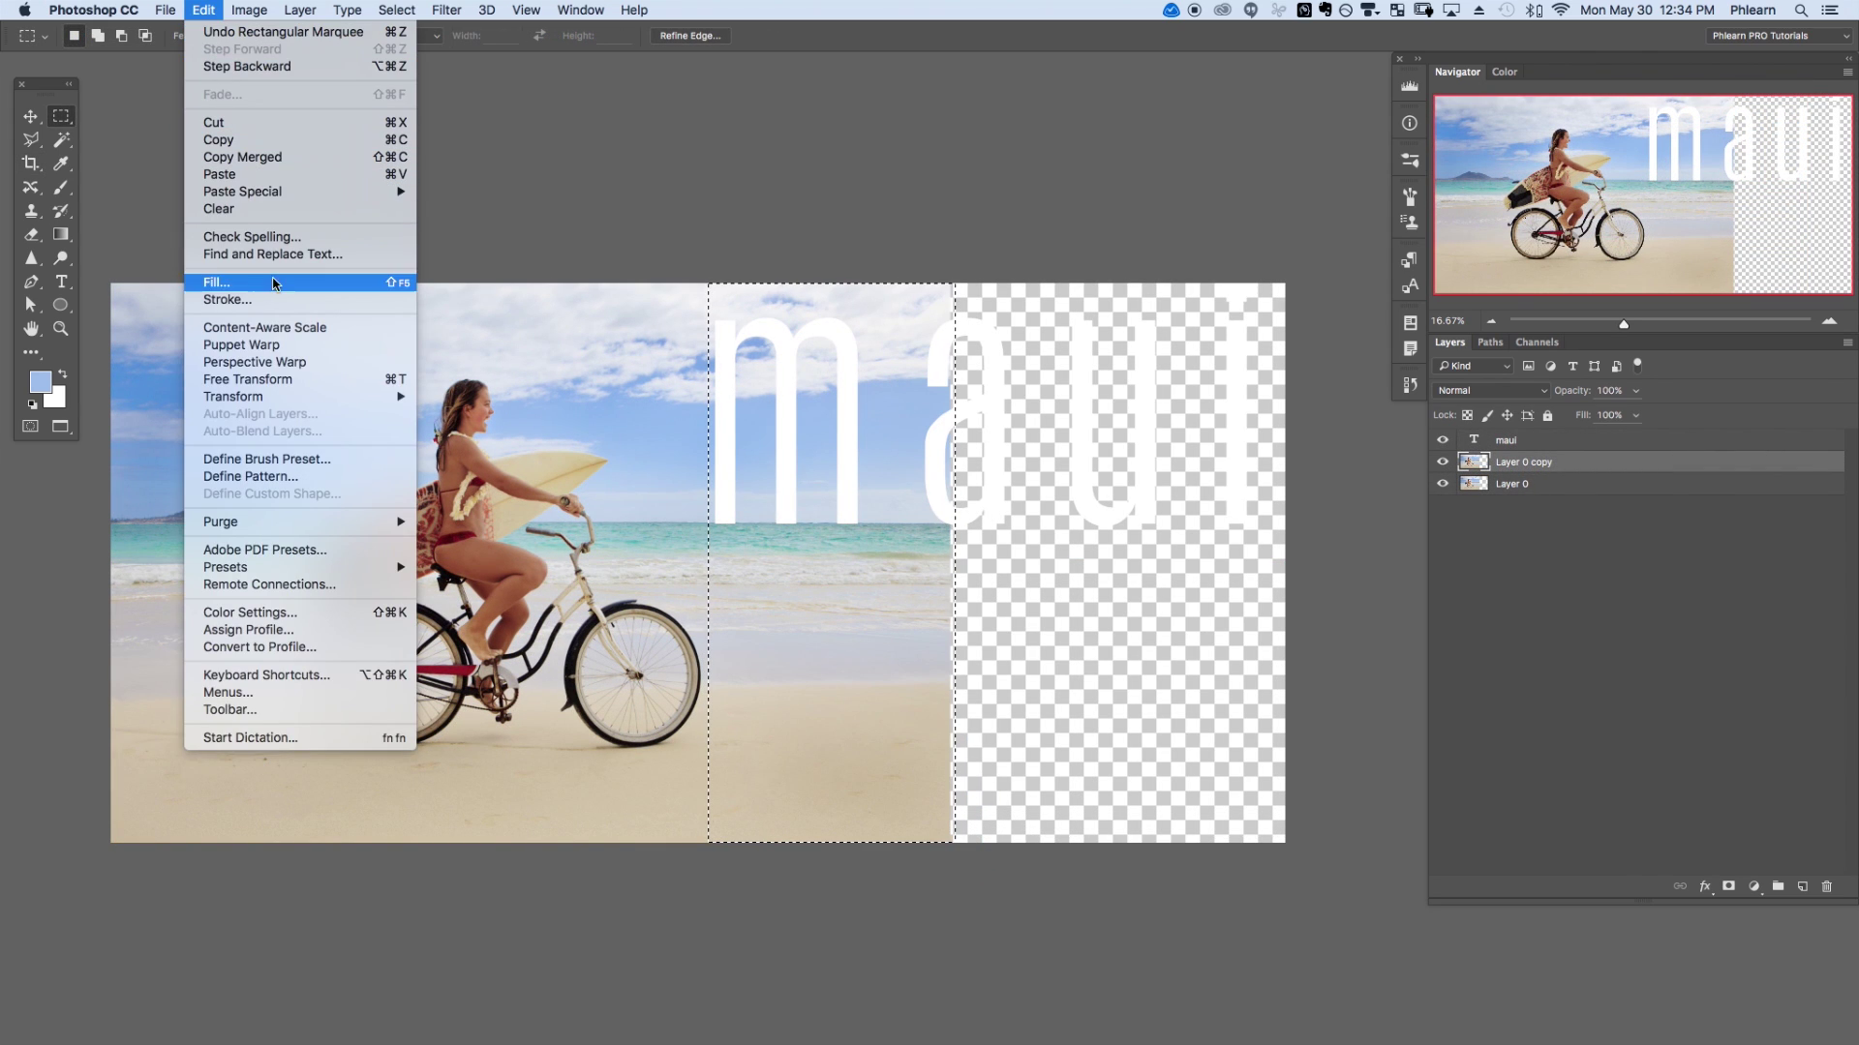
{"action": "left_click", "coordinate": [283, 328]}
{"action": "left_click_drag", "start_coordinate": [954, 564], "coordinate": [1082, 573]}
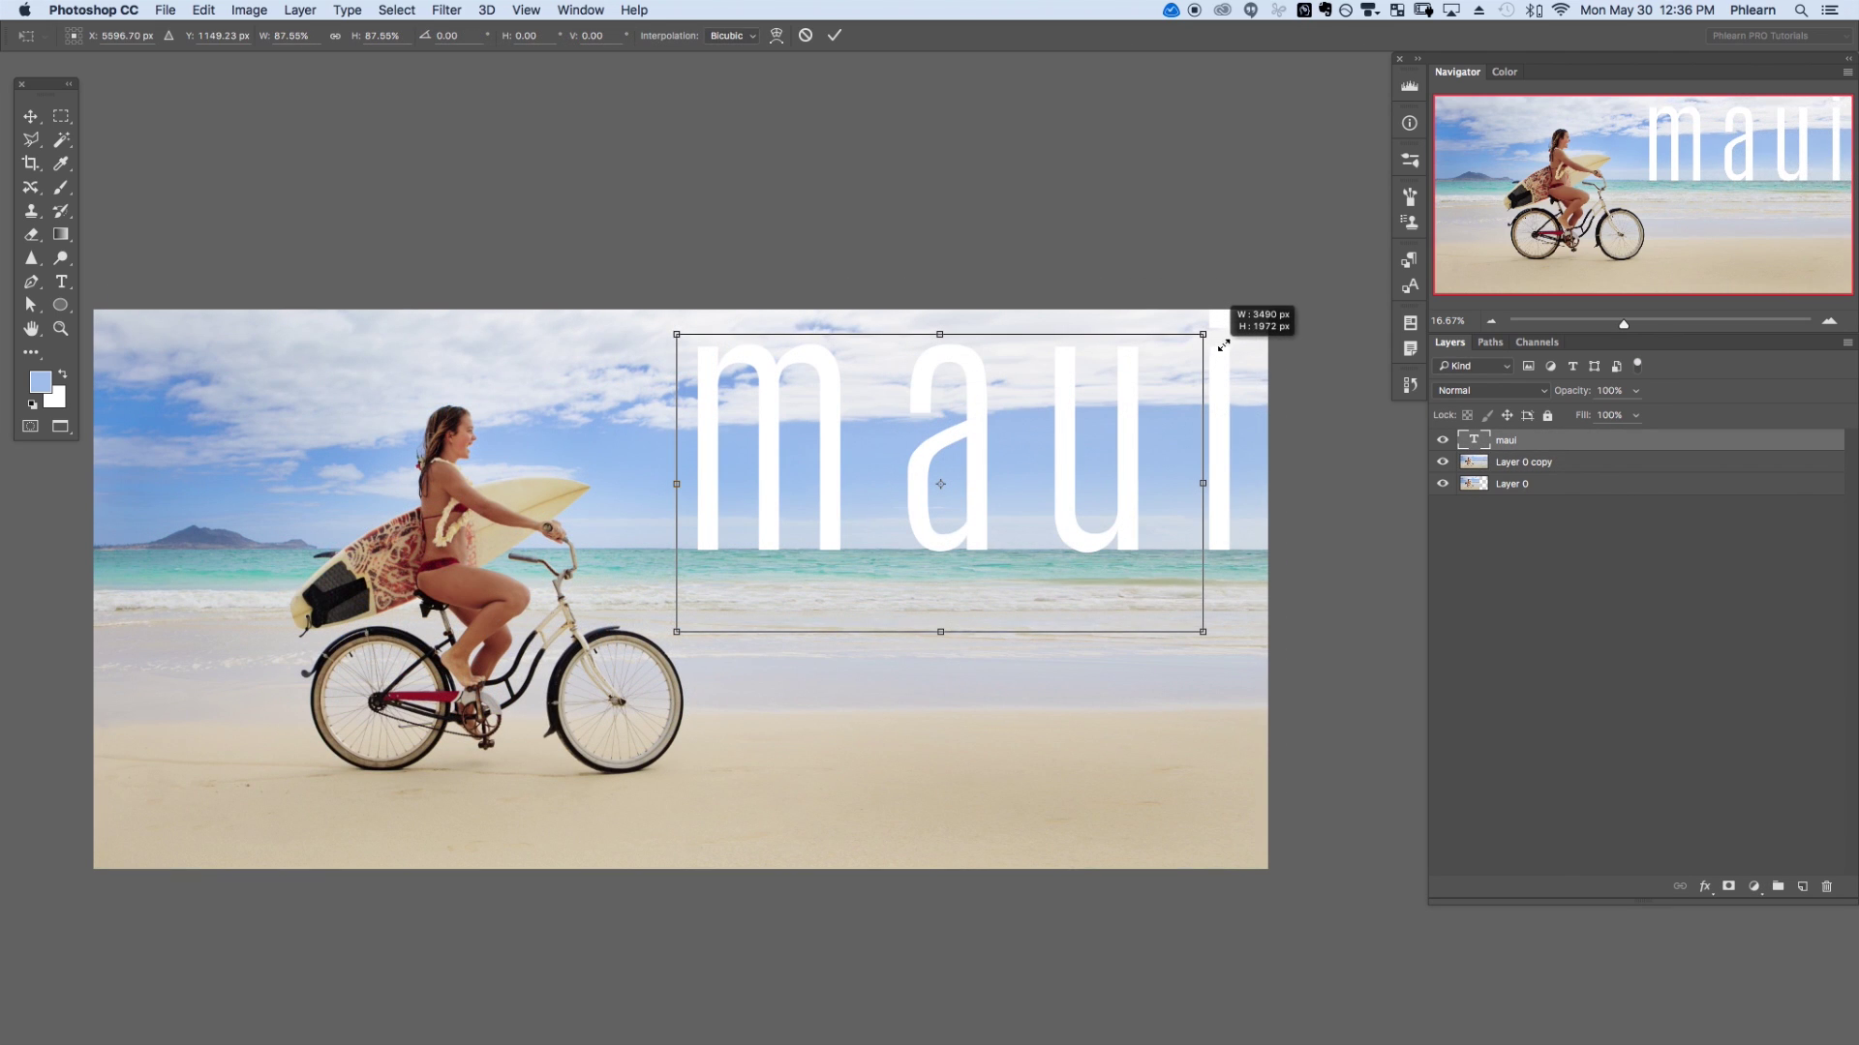
- Scale the "maui" text down proportionally to about 87.5% and apply the transform
{"action": "left_click_drag", "start_coordinate": [1224, 346], "coordinate": [1220, 352]}
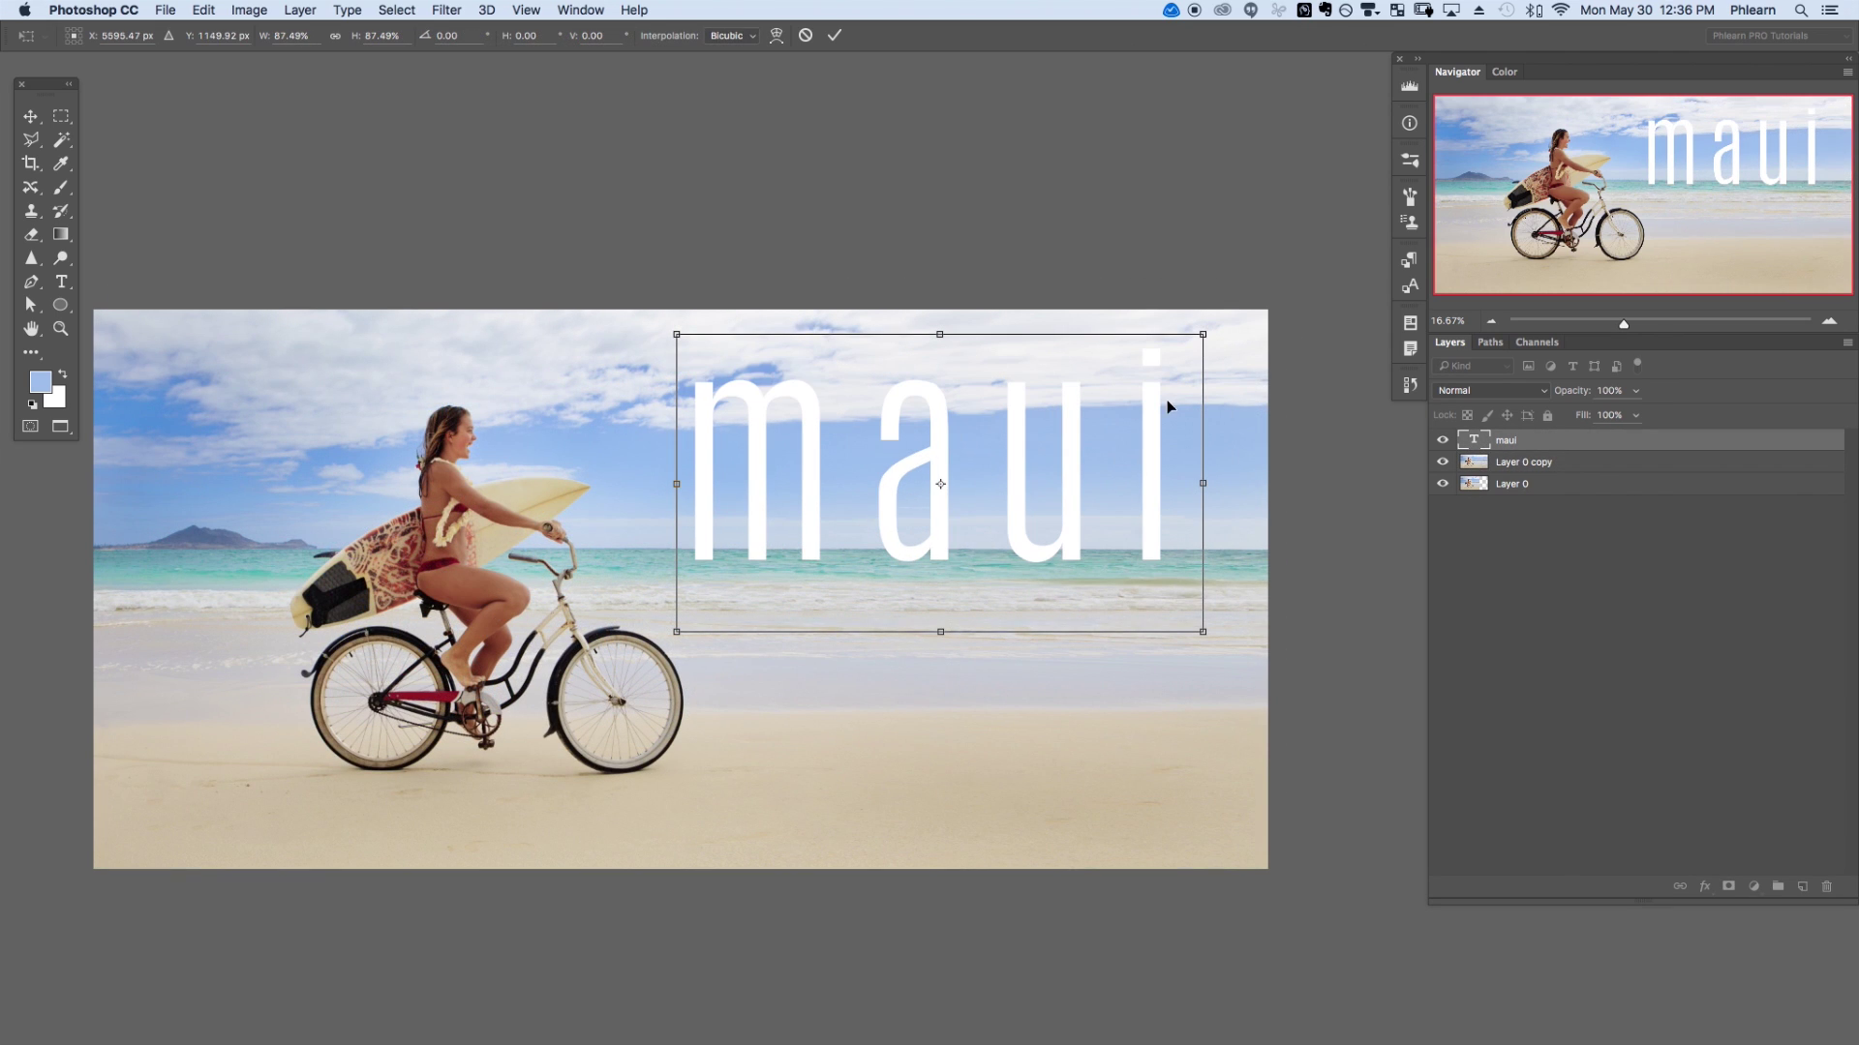
{"action": "key", "text": "Return"}
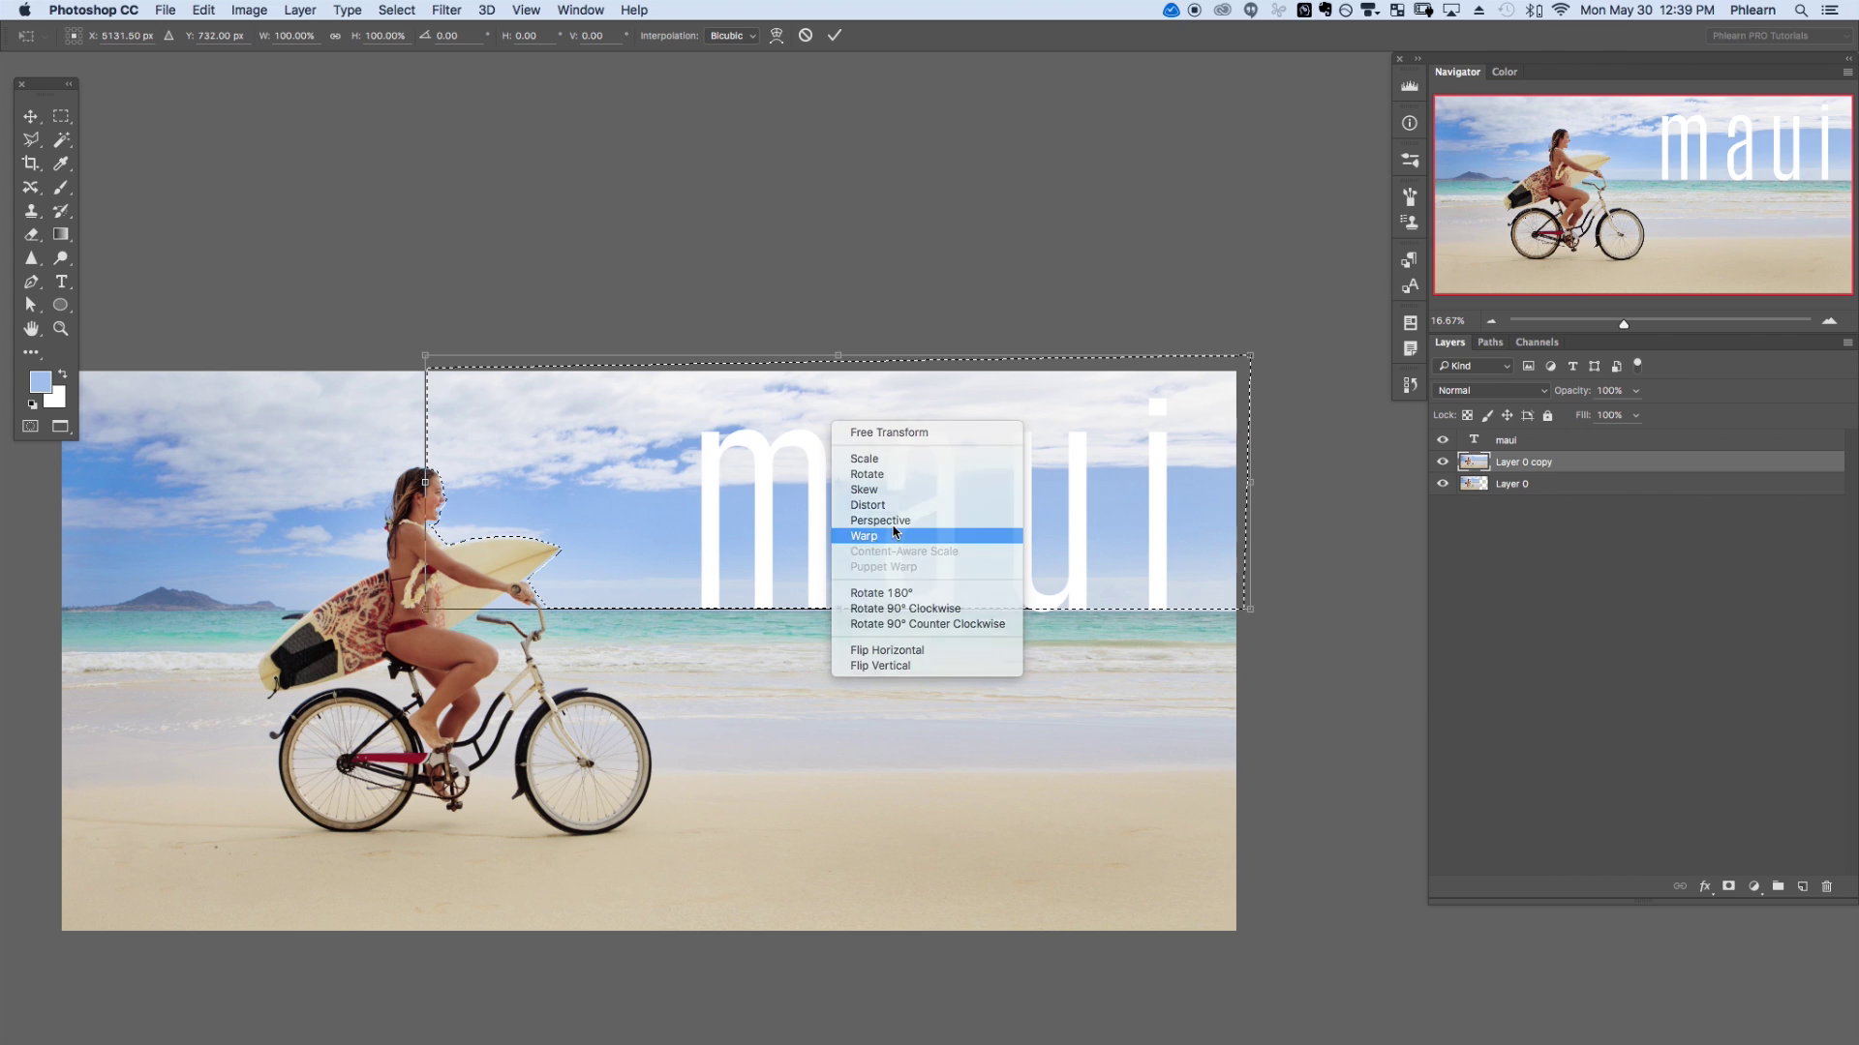
- Warp the selected sky behind the text, raising its upper-right corner and both upper-edge handles so the clouds curve upward above the canvas
{"action": "left_click", "coordinate": [894, 533]}
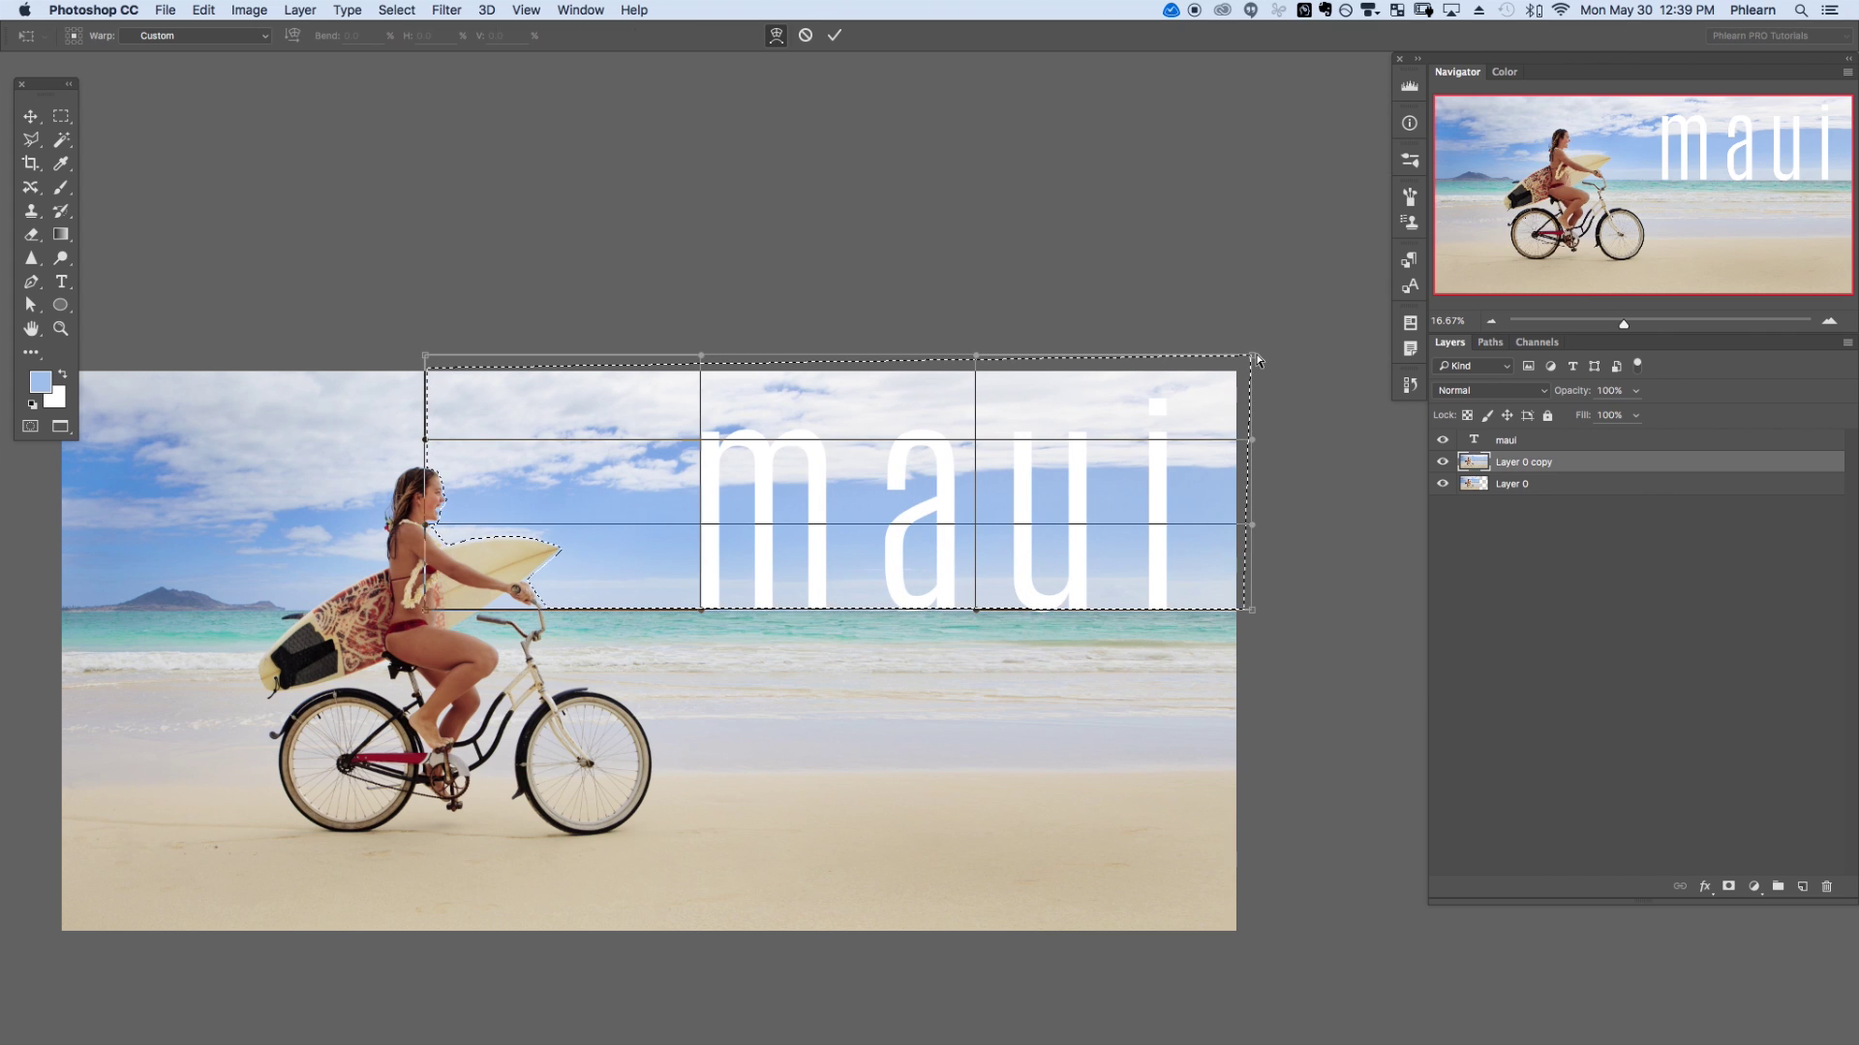
{"action": "left_click_drag", "start_coordinate": [1252, 360], "coordinate": [1274, 200]}
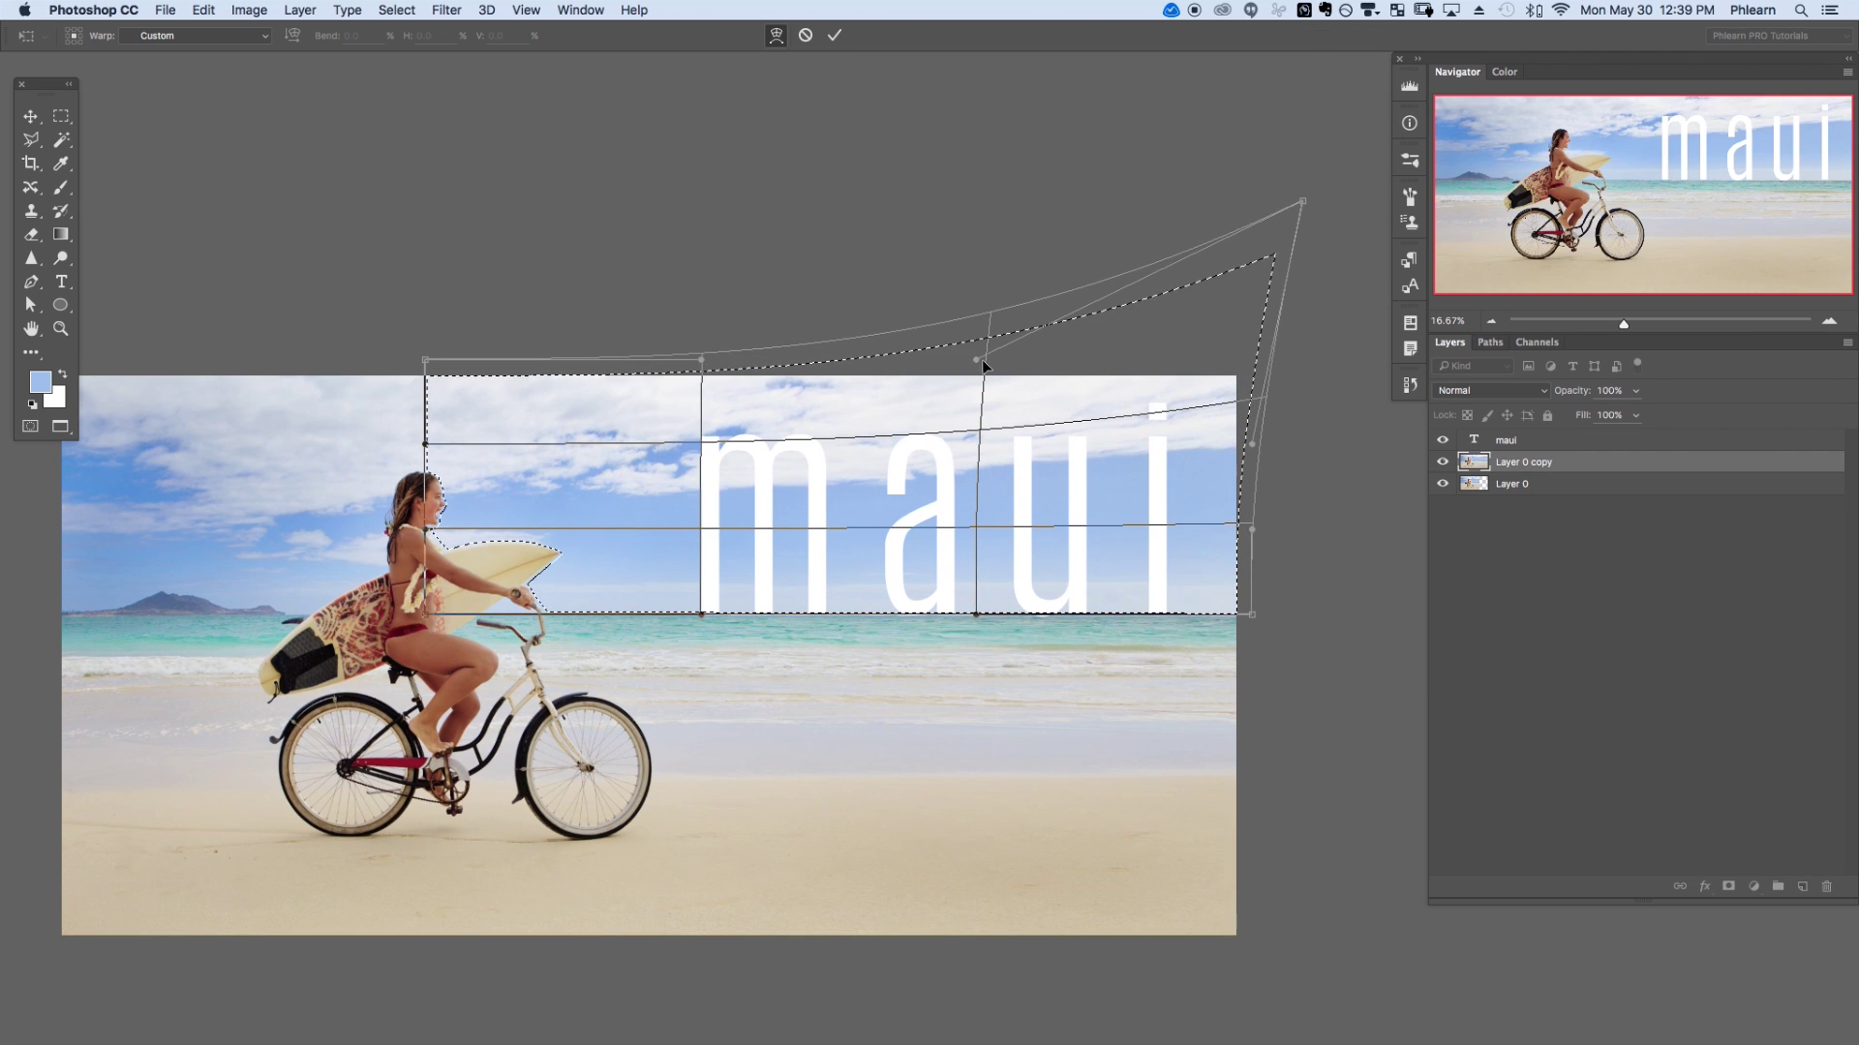
{"action": "left_click_drag", "start_coordinate": [980, 366], "coordinate": [972, 172]}
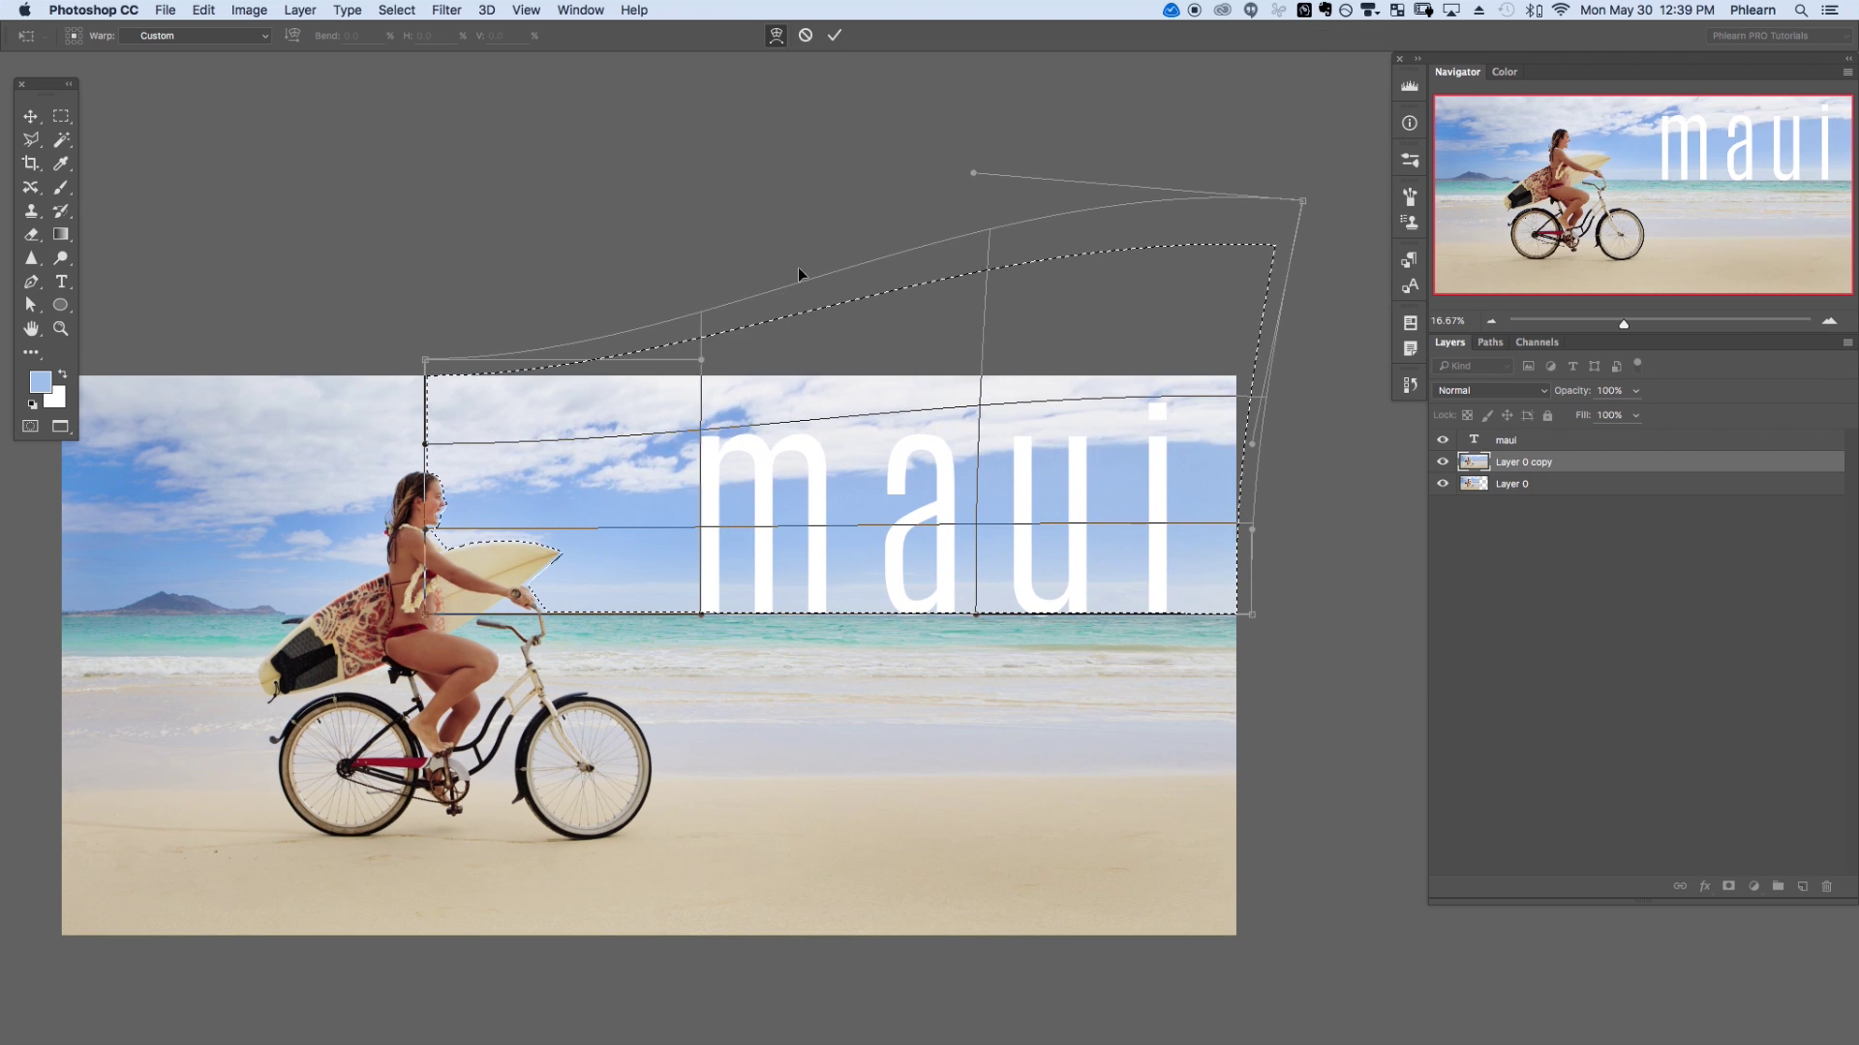
{"action": "left_click_drag", "start_coordinate": [701, 360], "coordinate": [705, 319]}
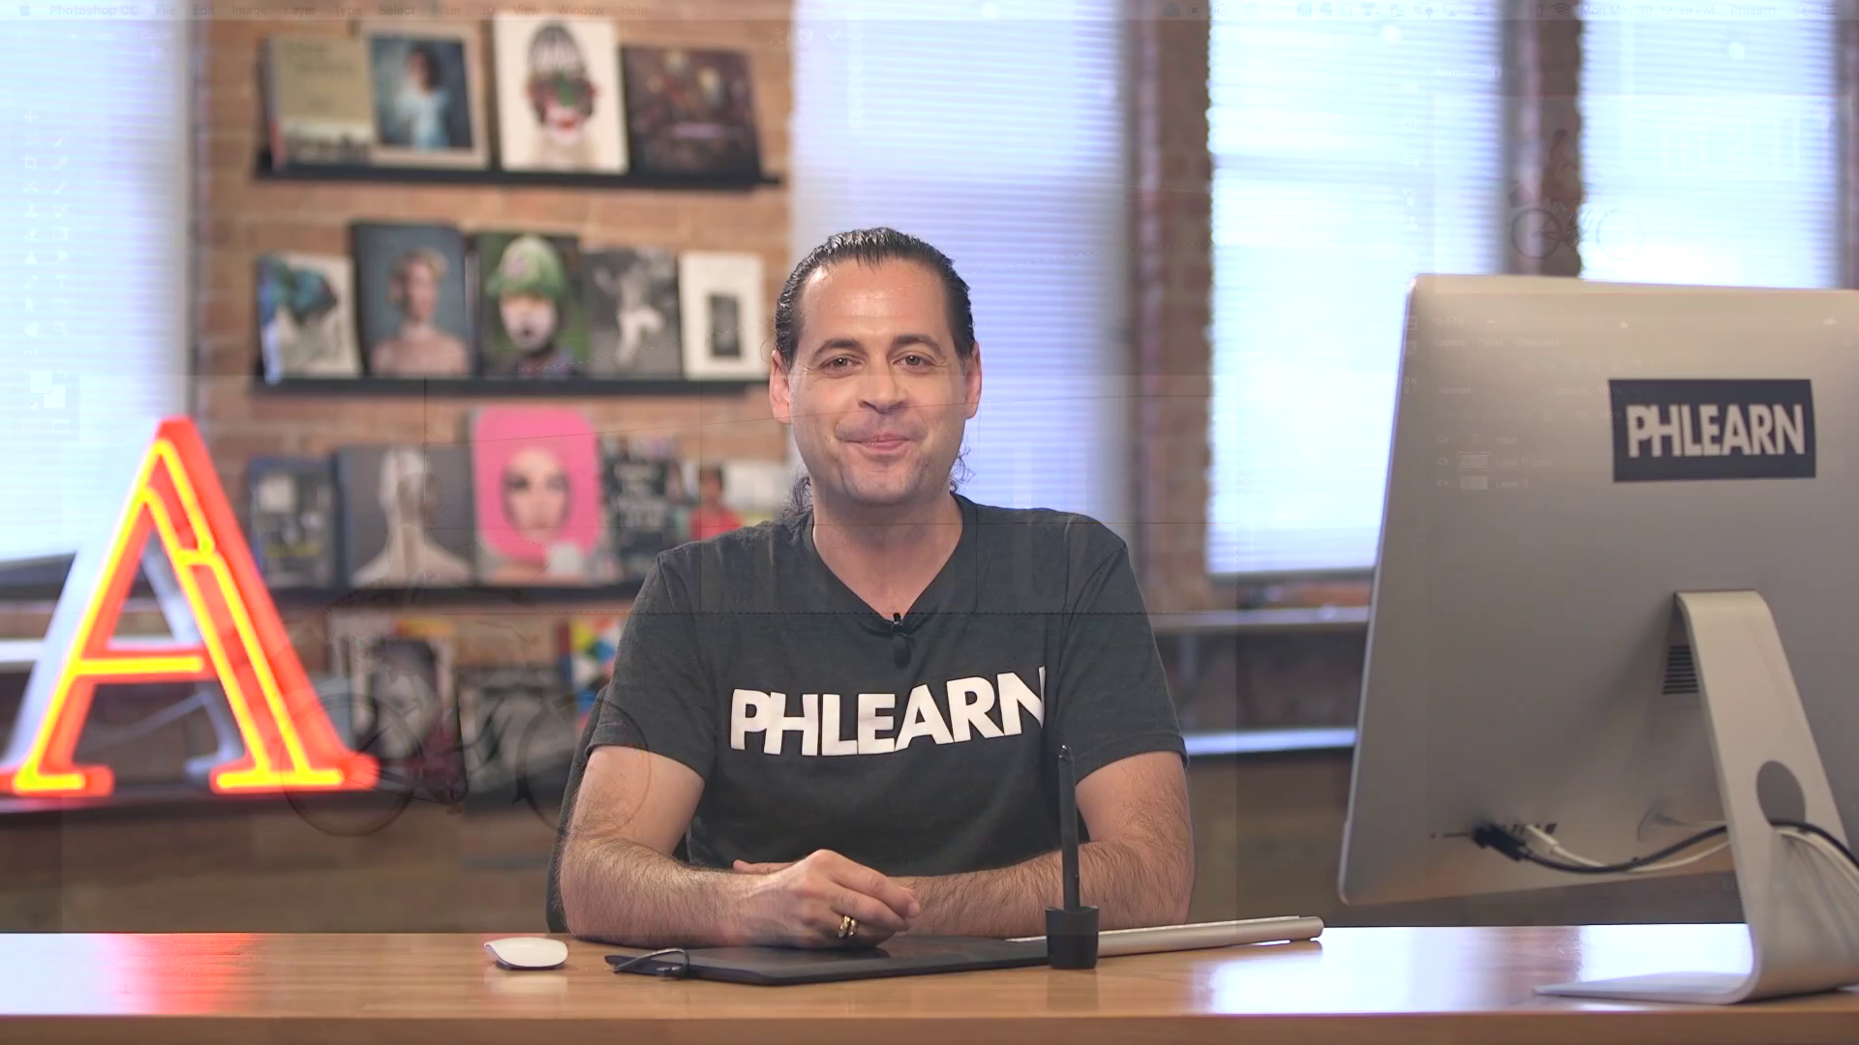